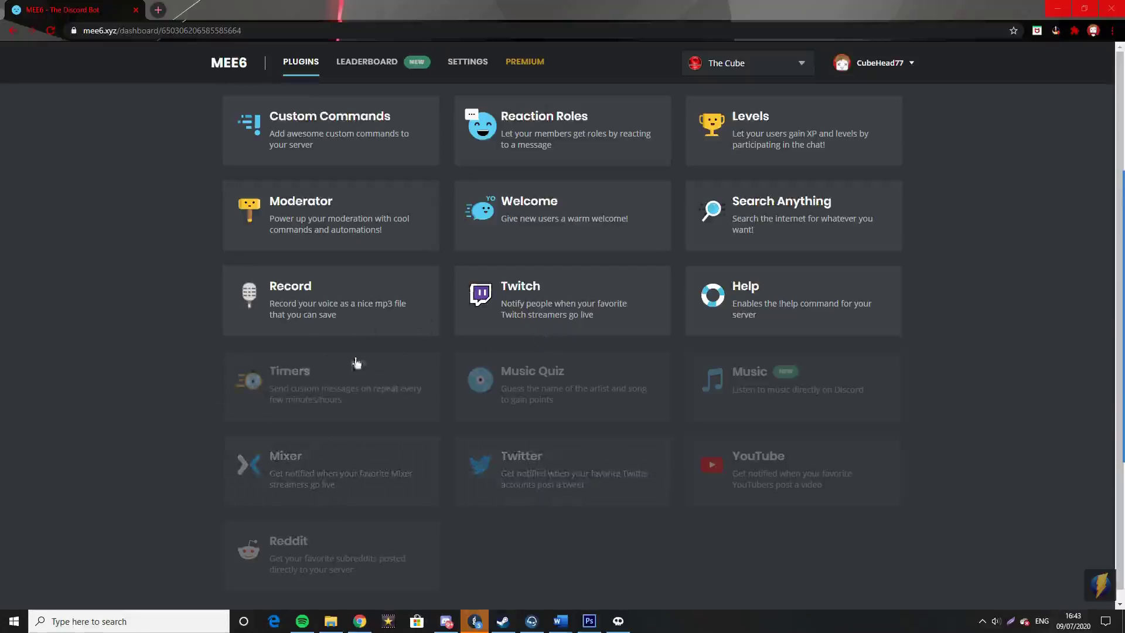
- Go to the Premium page and scroll down to the Premium Perks cards
left_click(536, 66)
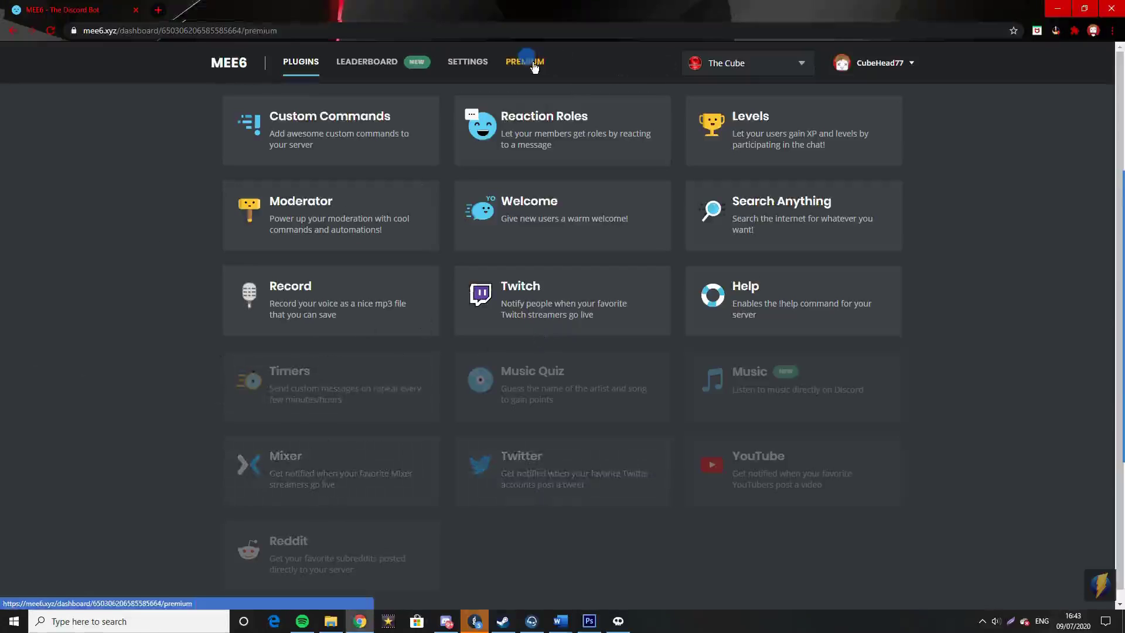
scroll(409, 330, "down", 3)
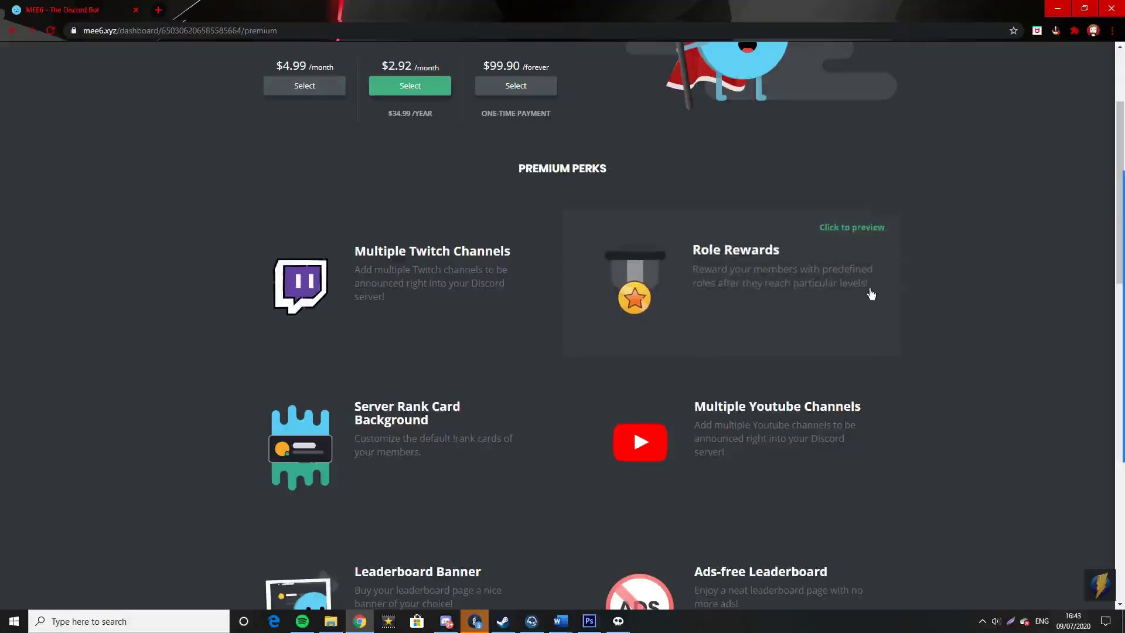
scroll(369, 410, "down", 2)
scroll(366, 350, "down", 1)
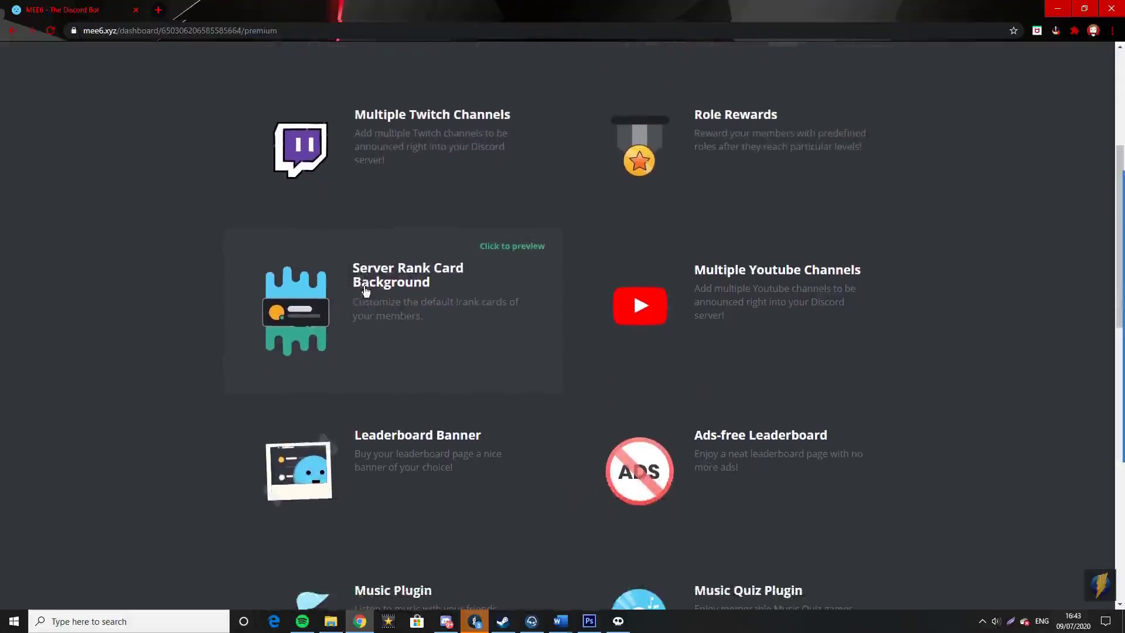
- Preview the Server Rank Card Background, trying other backgrounds and yellow before returning to sunset with red
left_click(507, 251)
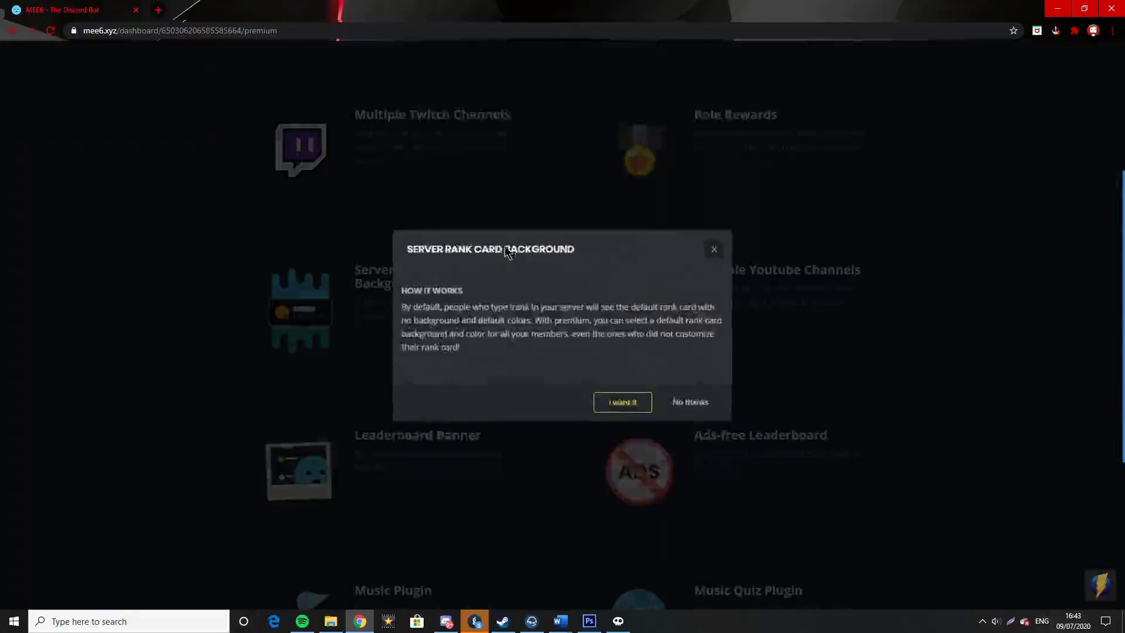
left_click(583, 327)
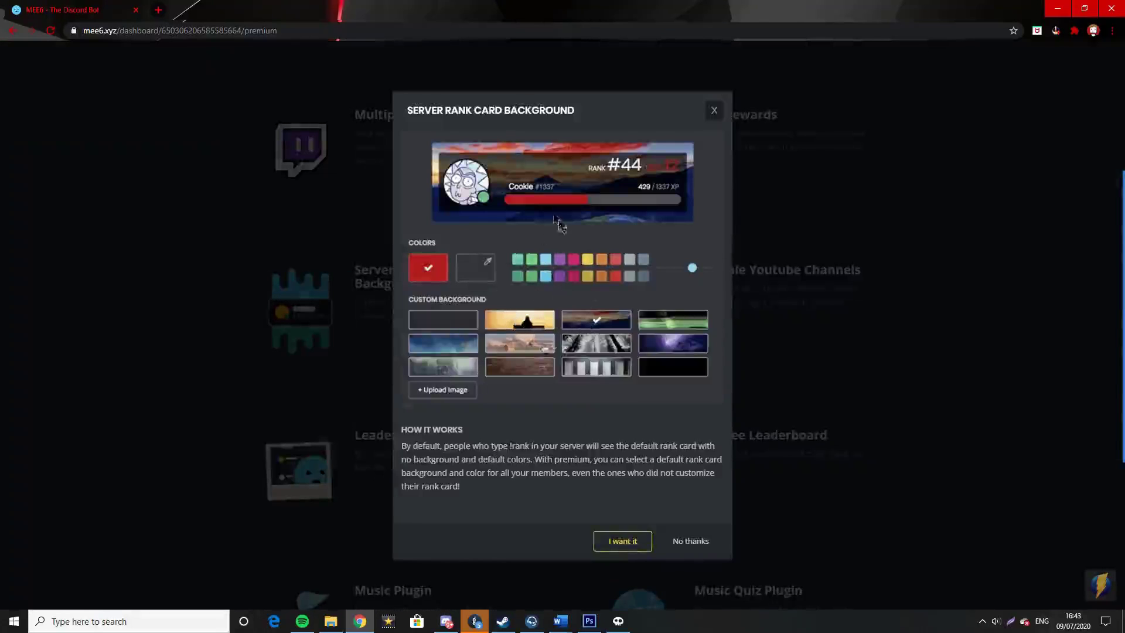
left_click(536, 350)
left_click(588, 260)
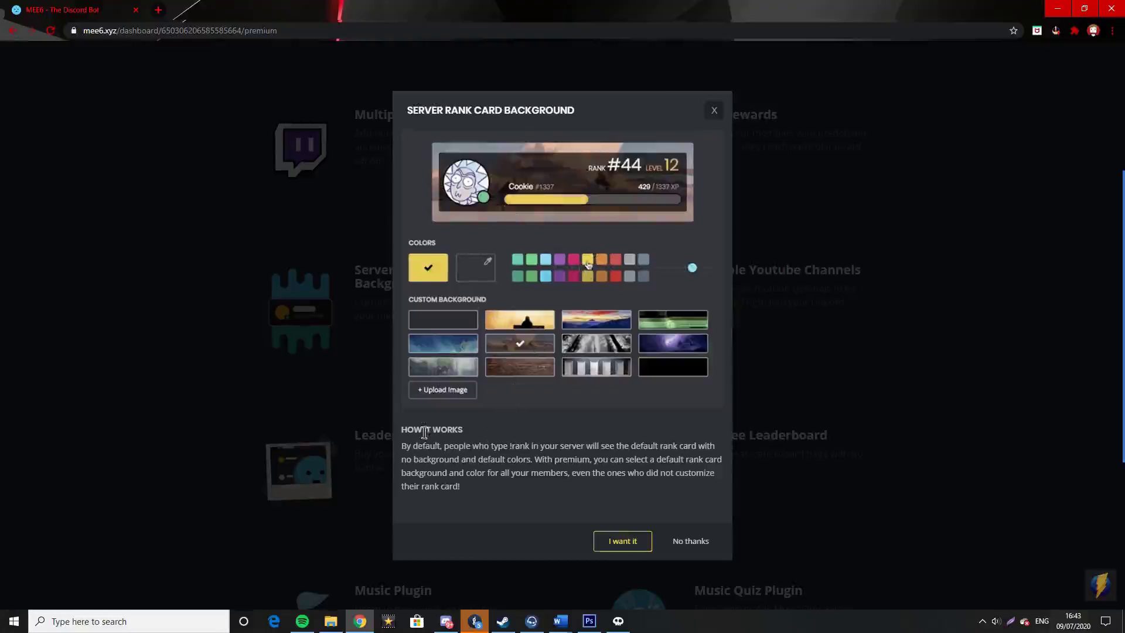
left_click(578, 321)
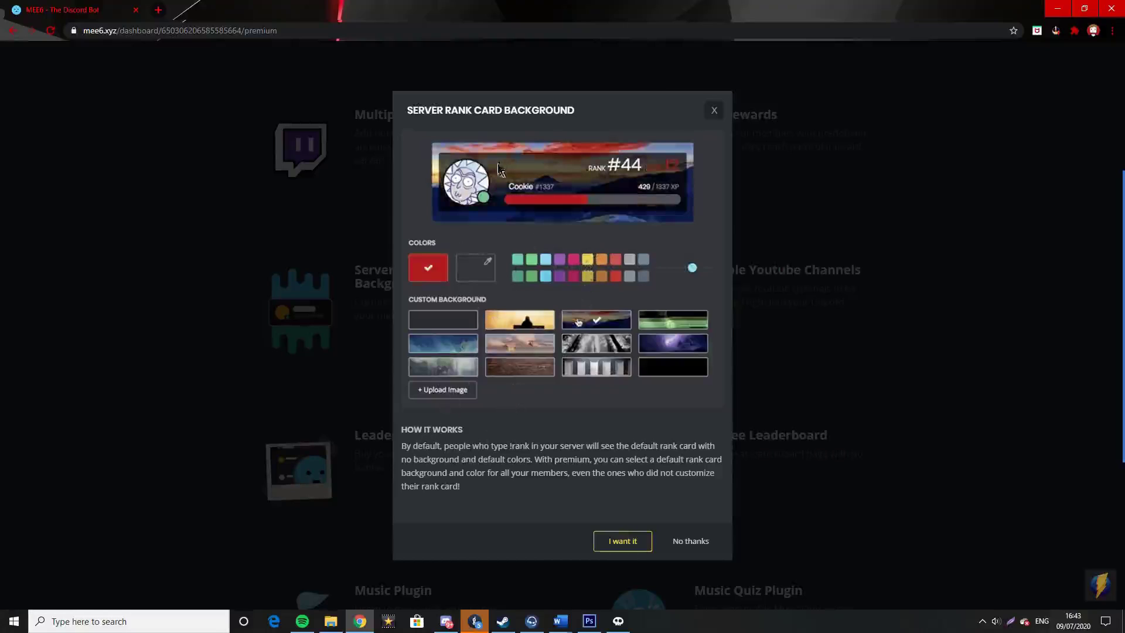
- Choose a brighter custom red accent colour from the gradient, then close the preview
left_click(484, 276)
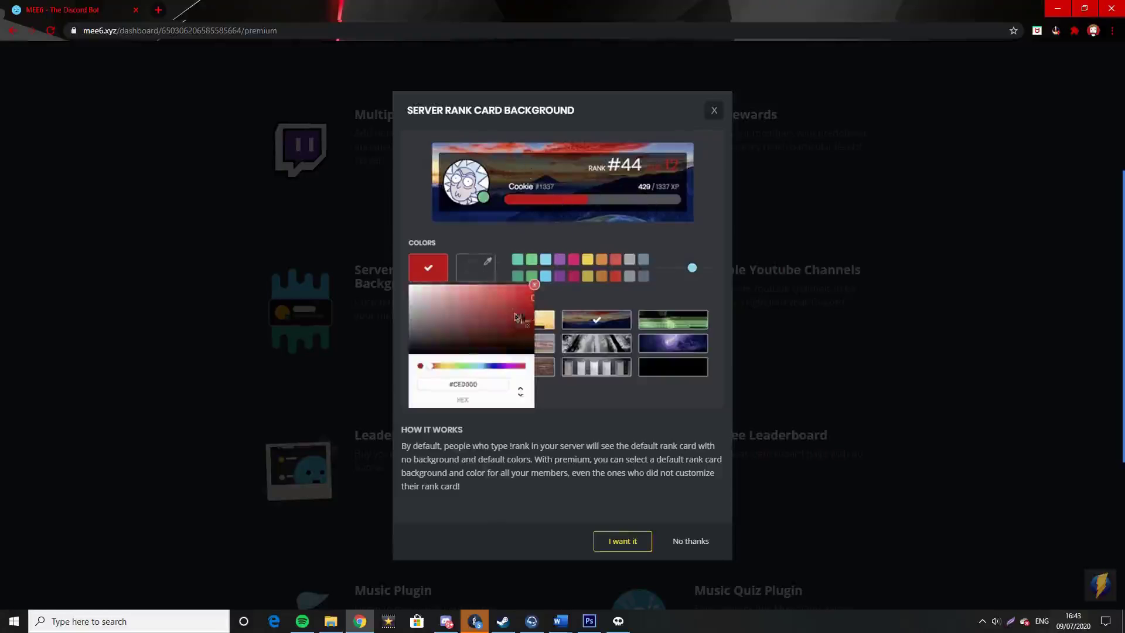
left_click(480, 317)
left_click_drag(481, 317, 517, 294)
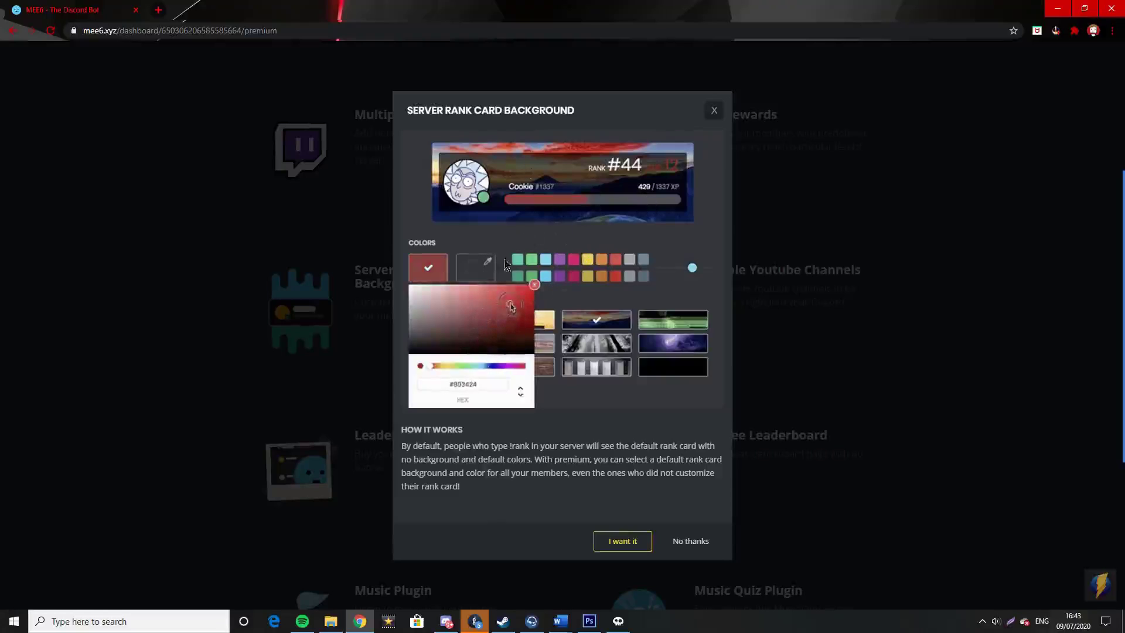
left_click(714, 111)
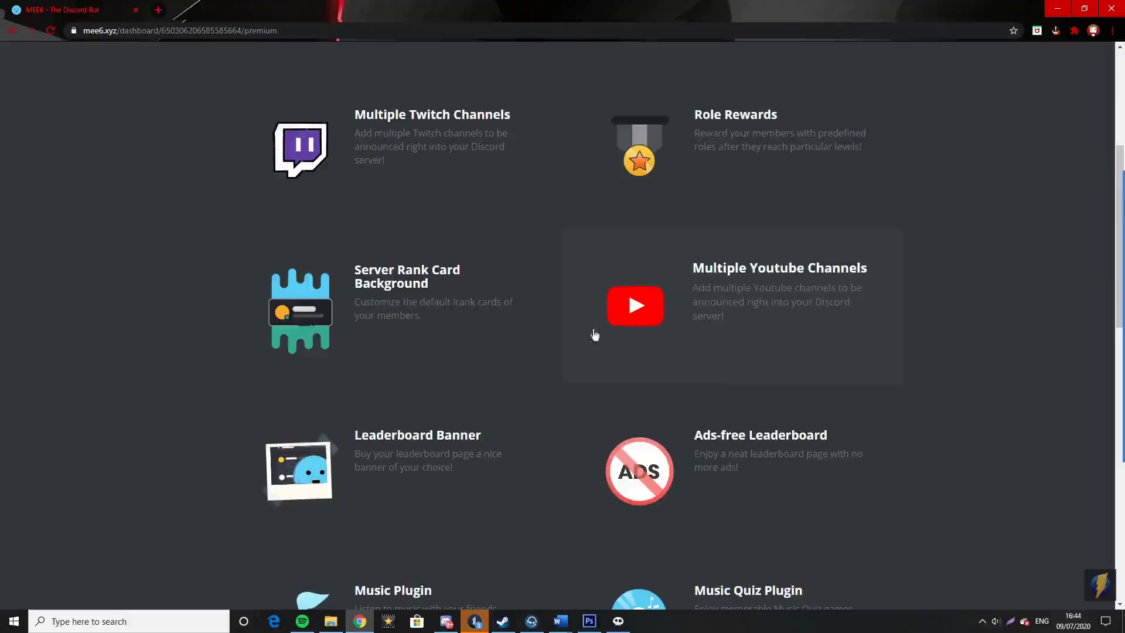
scroll(355, 380, "down", 1)
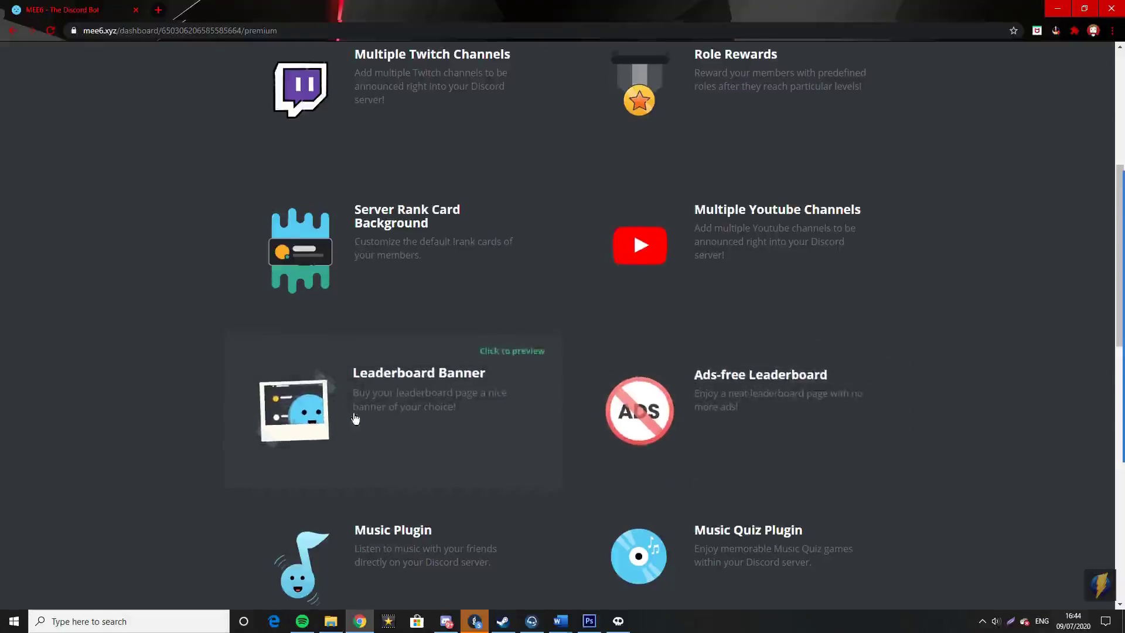
scroll(355, 419, "down", 2)
scroll(741, 409, "down", 3)
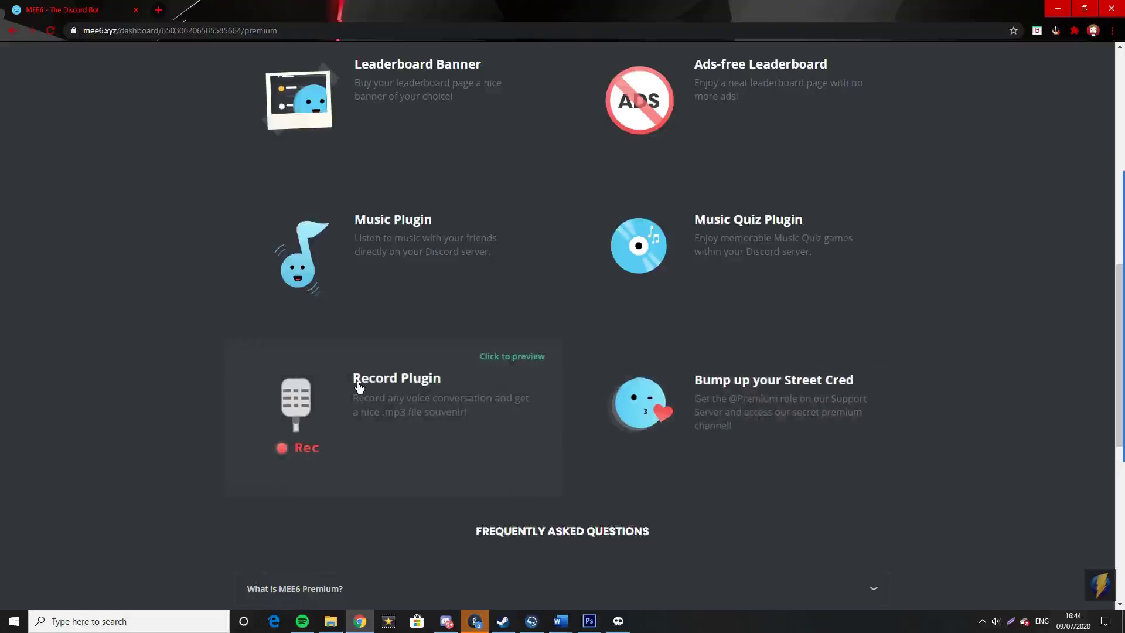
scroll(478, 320, "up", 2)
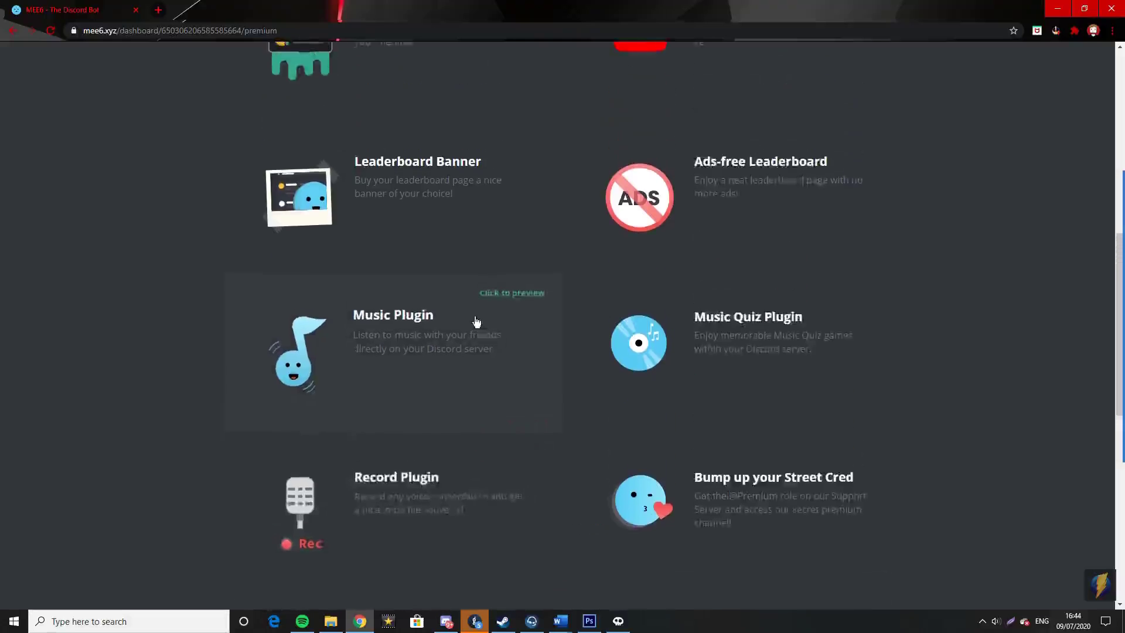
scroll(477, 320, "up", 3)
scroll(477, 319, "up", 3)
scroll(475, 322, "up", 2)
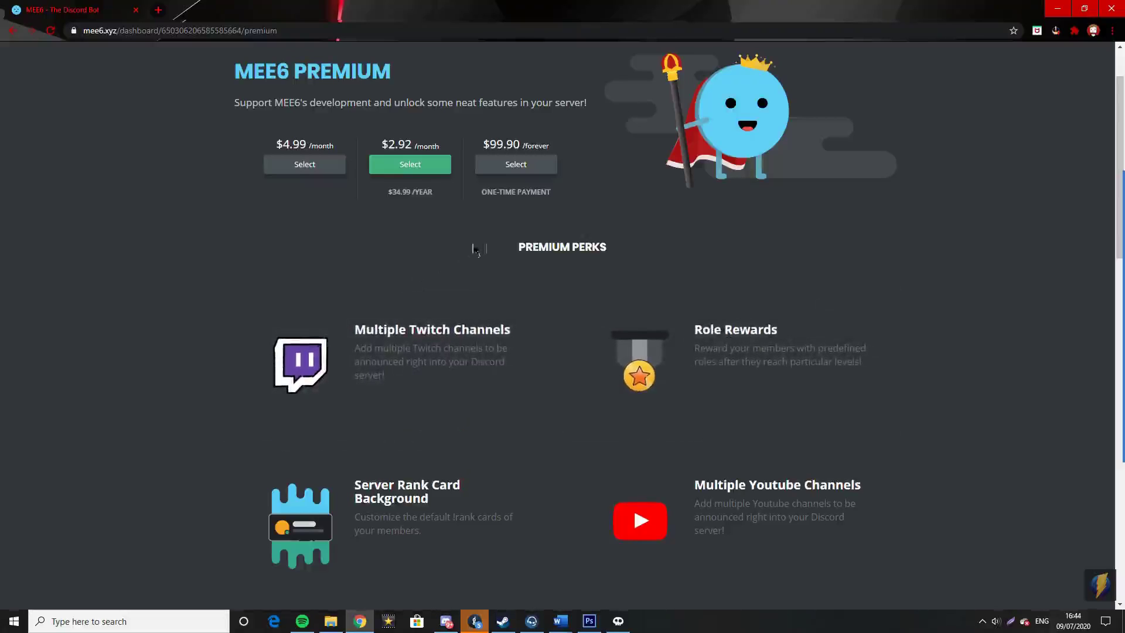
scroll(410, 316, "down", 3)
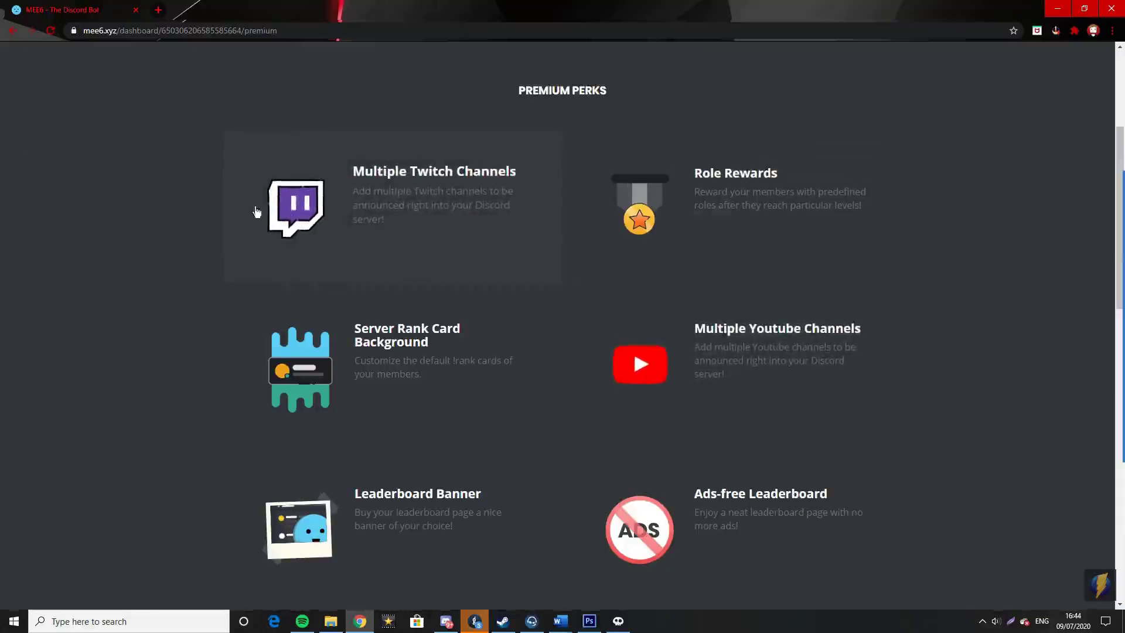
scroll(471, 215, "up", 3)
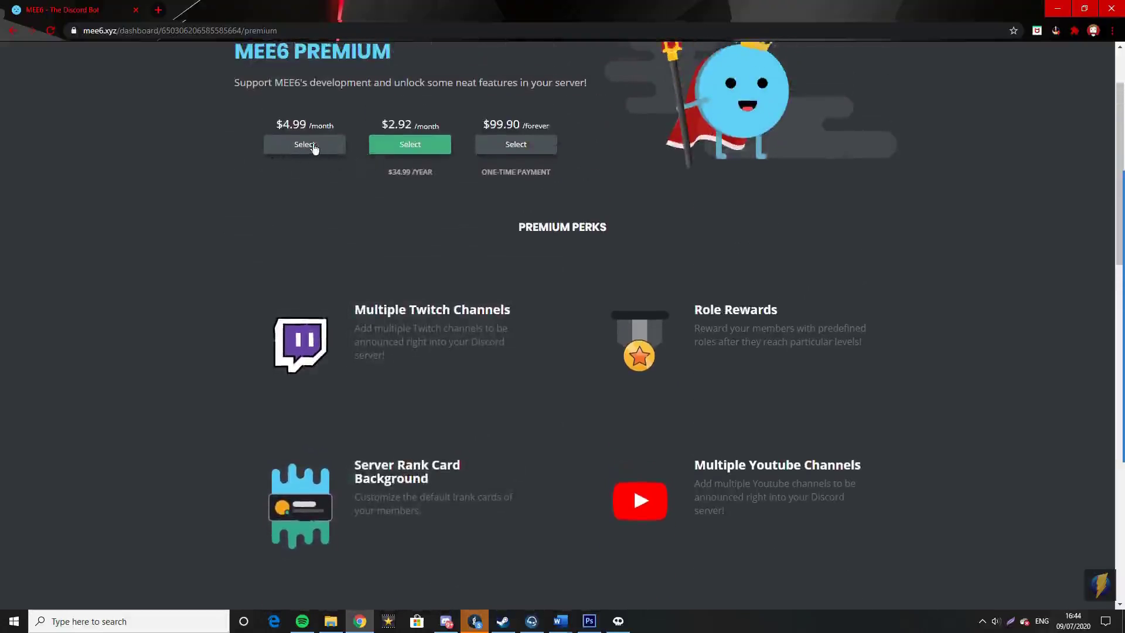
scroll(304, 164, "up", 2)
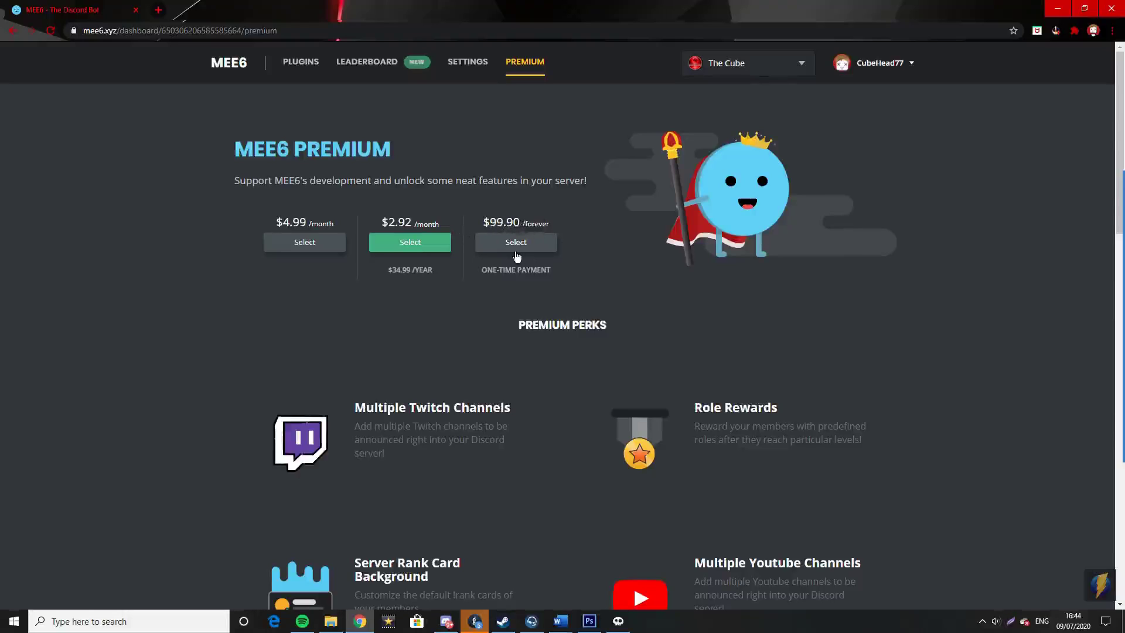
- Select a Premium plan and complete checkout for The Cube server
left_click(567, 269)
double_click(565, 279)
left_click(564, 280)
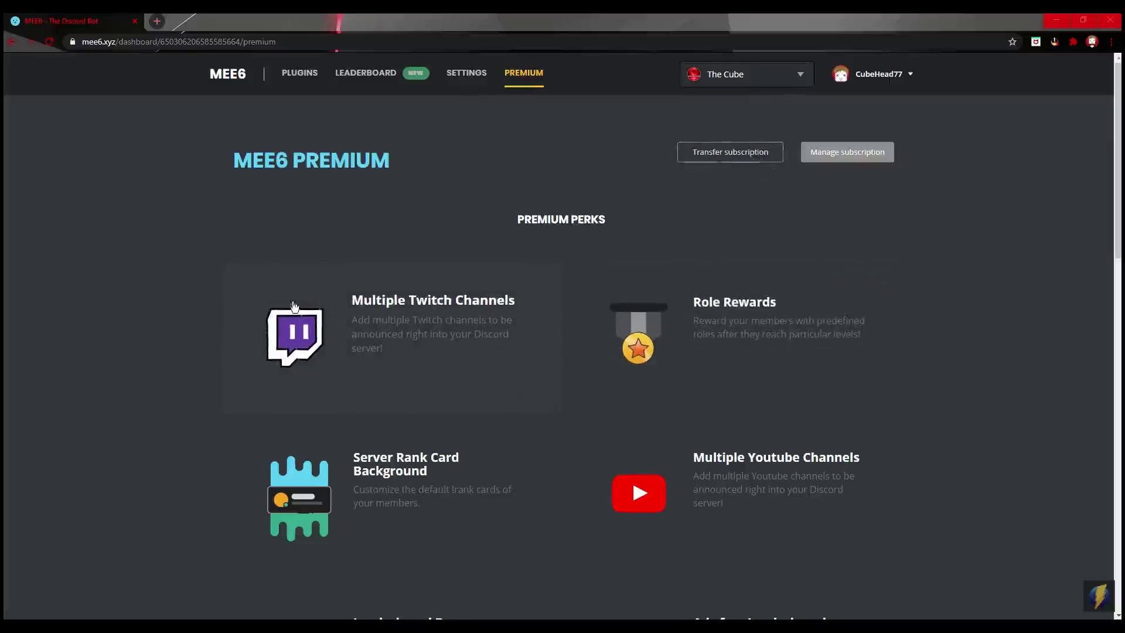
- Preview and close the Role Rewards perk, then go to the Levels plugin settings
left_click(627, 314)
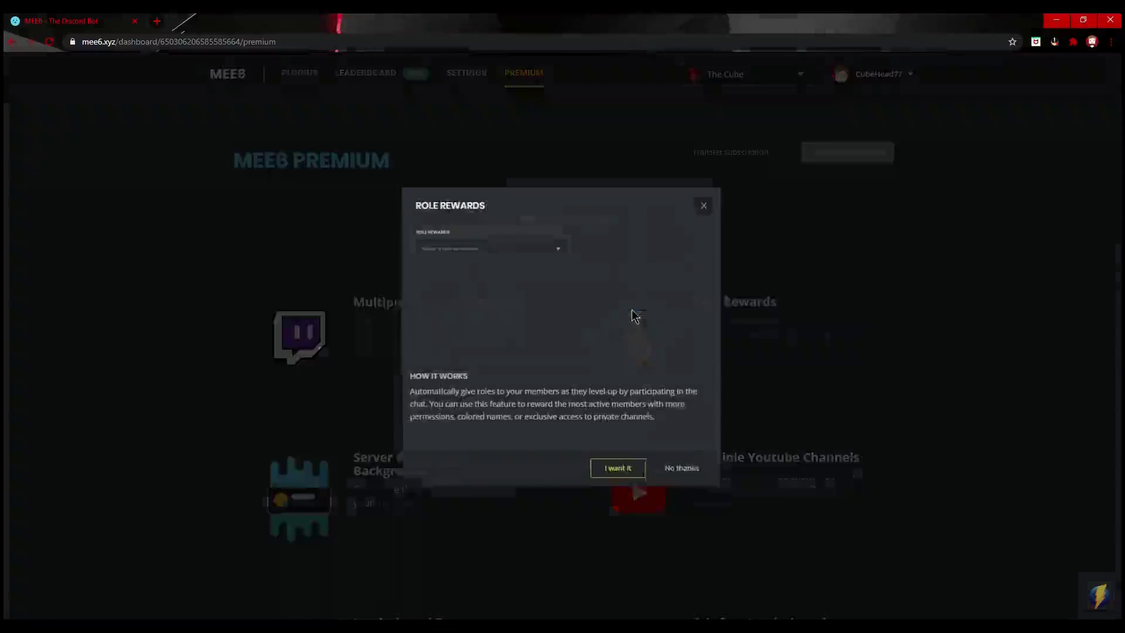
left_click(619, 472)
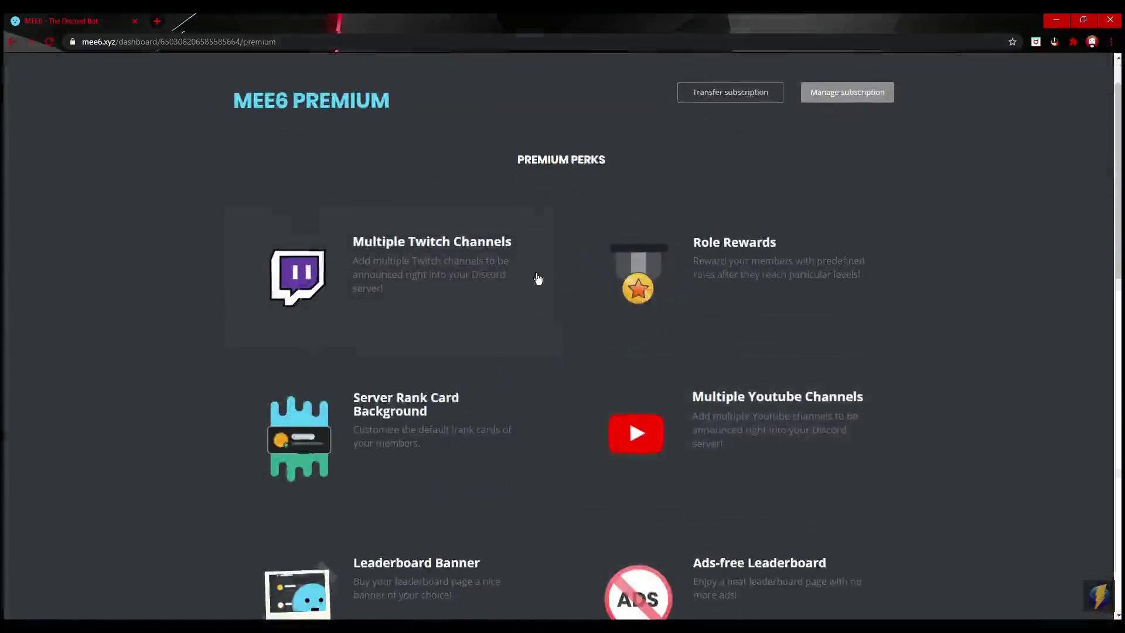
left_click(299, 73)
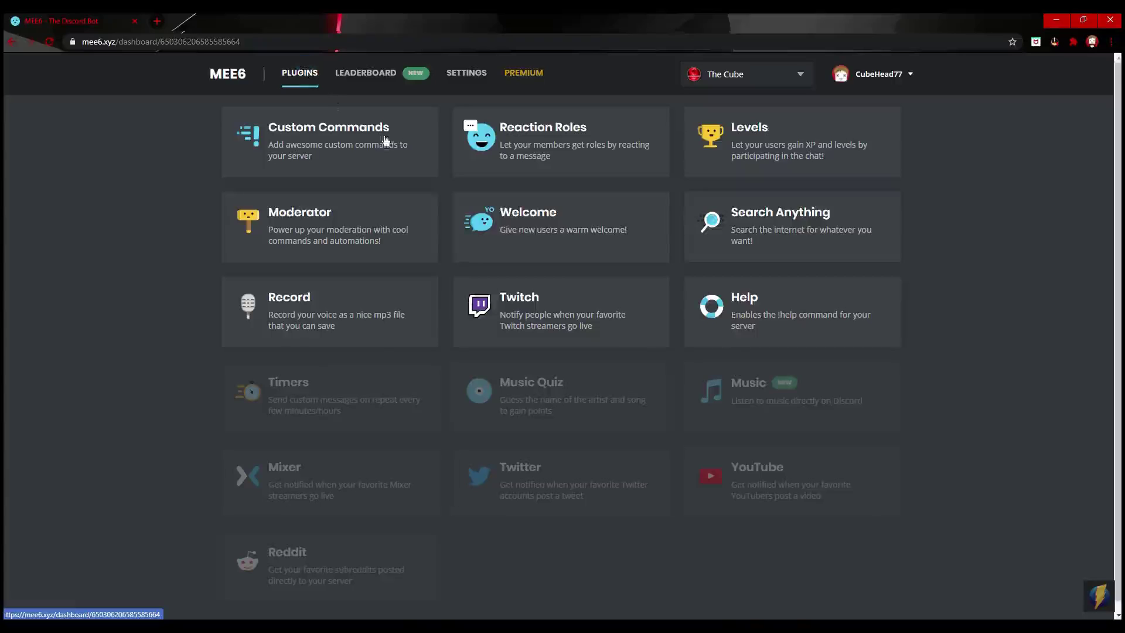
left_click(778, 156)
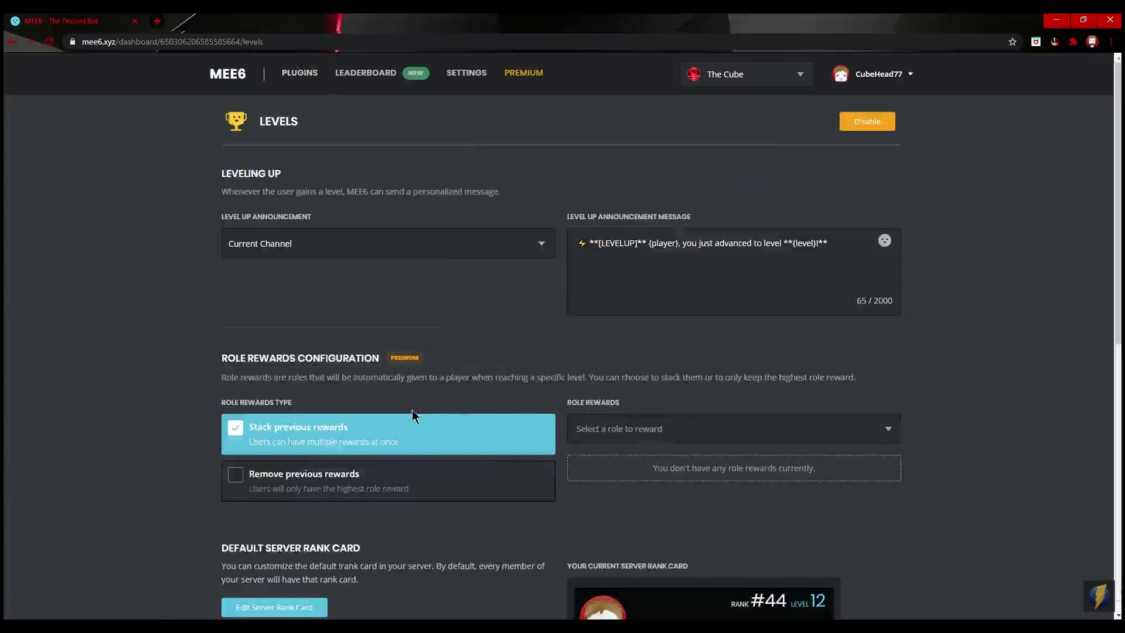
- List the roles available as role rewards, then switch to Discord
left_click(631, 434)
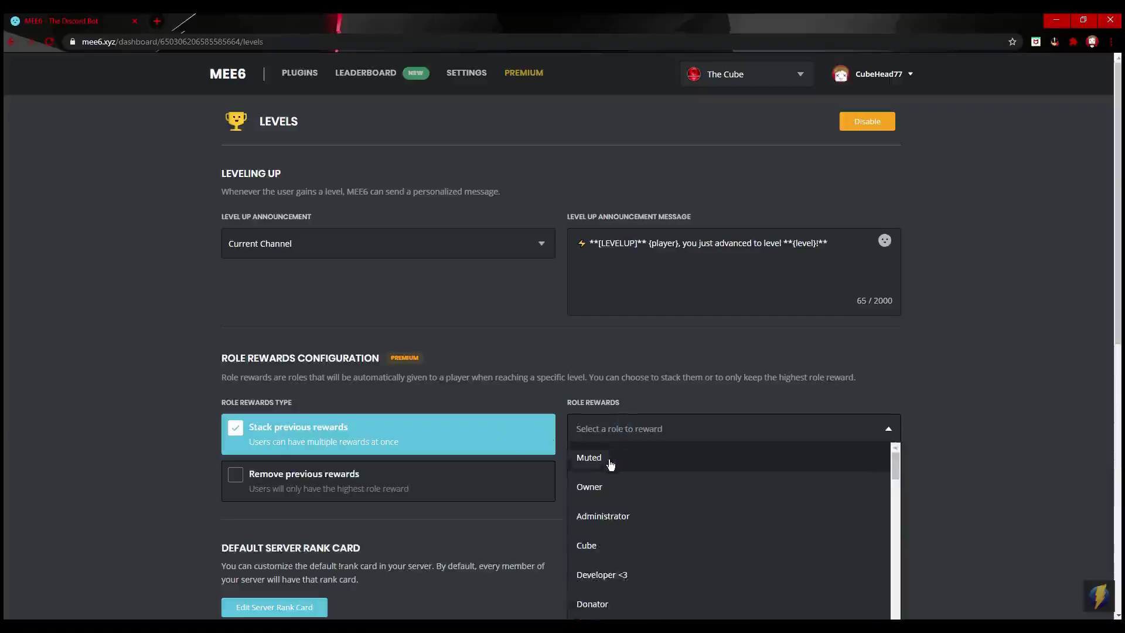
scroll(616, 475, "down", 1)
scroll(676, 325, "down", 1)
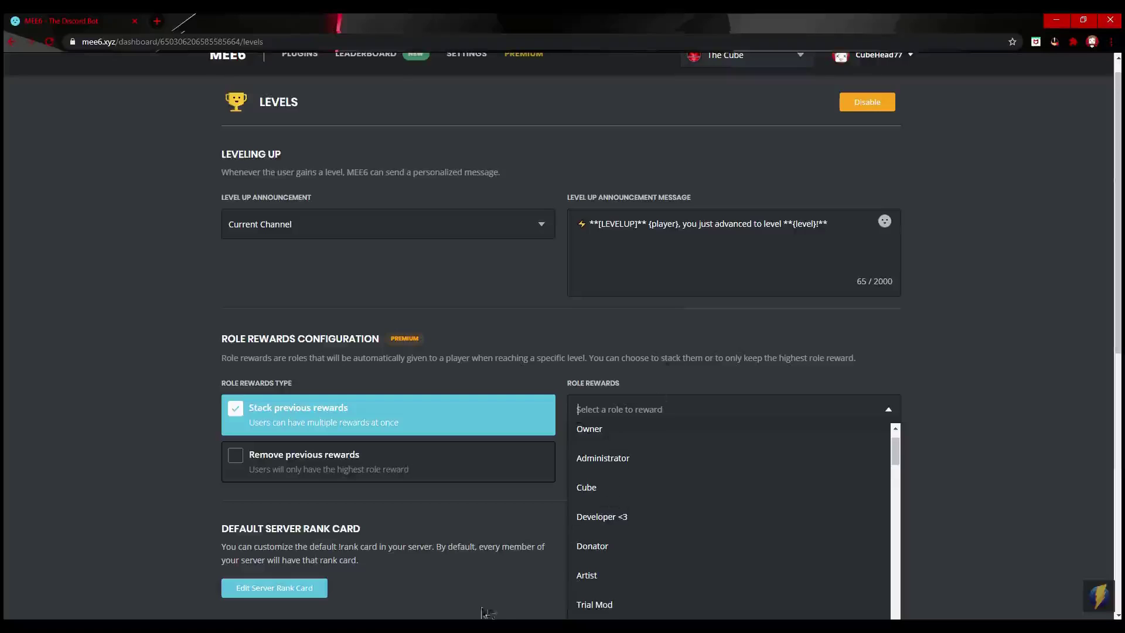
key("alt+Tab")
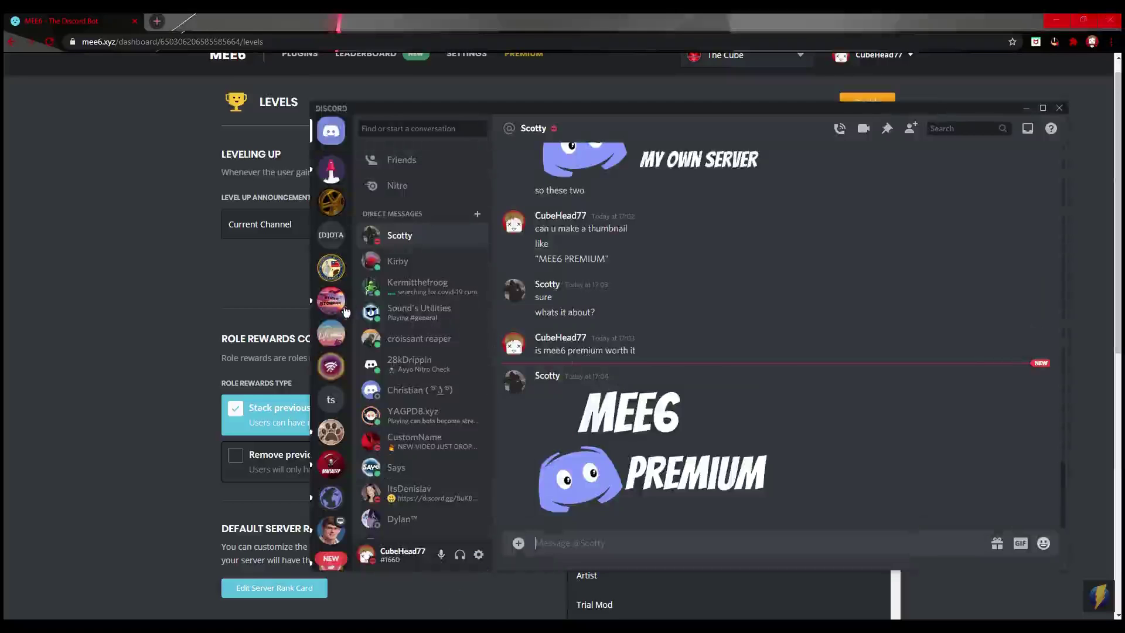
- Browse The Cube's channels, viewing the welcome and announcements channels
scroll(330, 351, "down", 2)
scroll(328, 389, "down", 2)
scroll(328, 392, "down", 2)
scroll(331, 410, "down", 2)
left_click(331, 440)
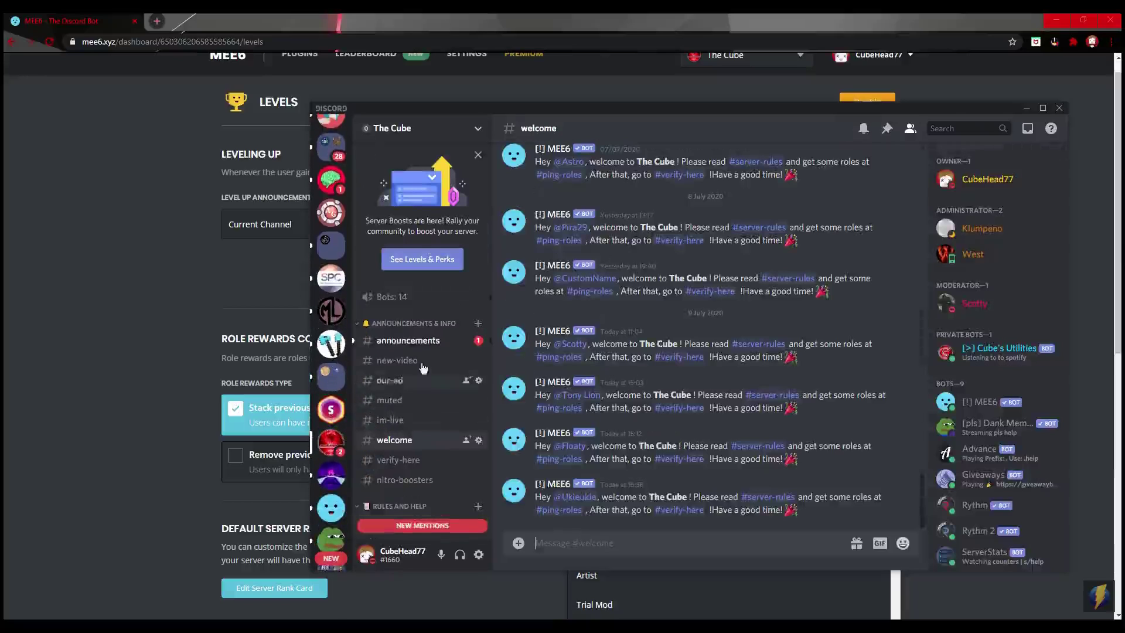
left_click(429, 343)
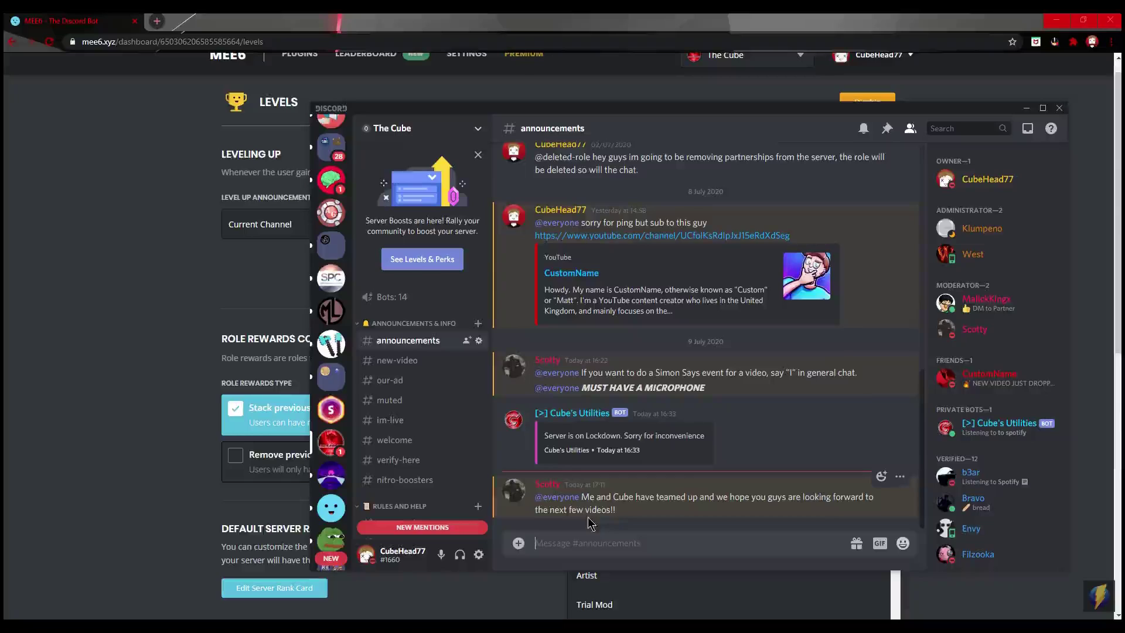
scroll(427, 410, "down", 2)
scroll(434, 445, "down", 3)
scroll(434, 448, "down", 2)
scroll(421, 447, "down", 2)
scroll(420, 447, "down", 2)
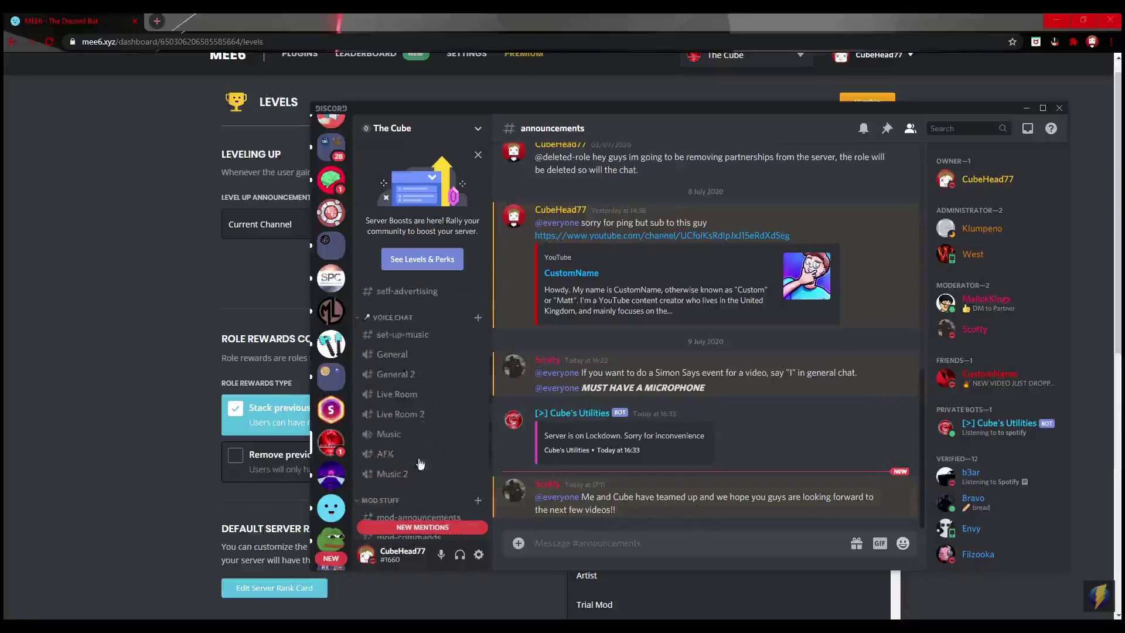
scroll(425, 448, "down", 2)
left_click(478, 128)
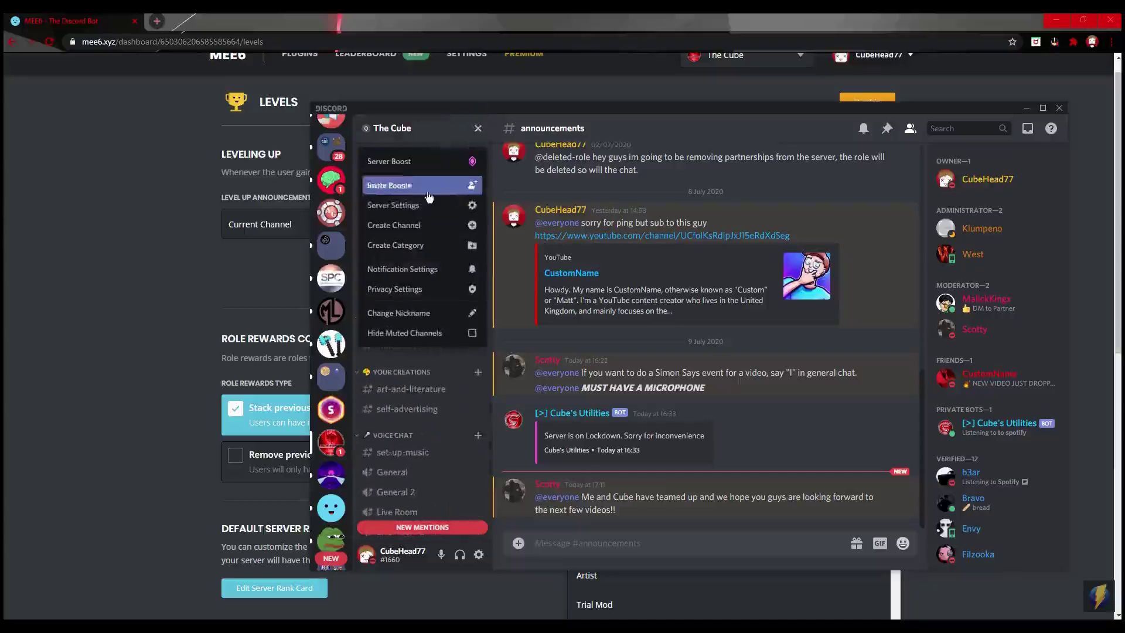
left_click(430, 202)
- Create a blue role named 'Active (Level 5+)' and save it
left_click(420, 192)
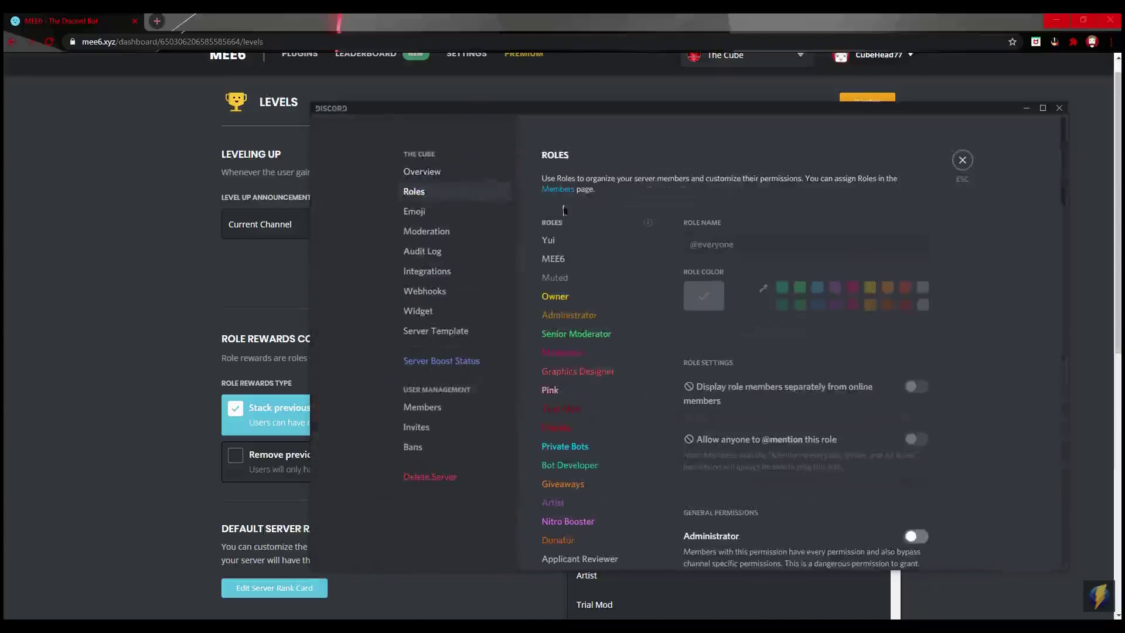
left_click(648, 222)
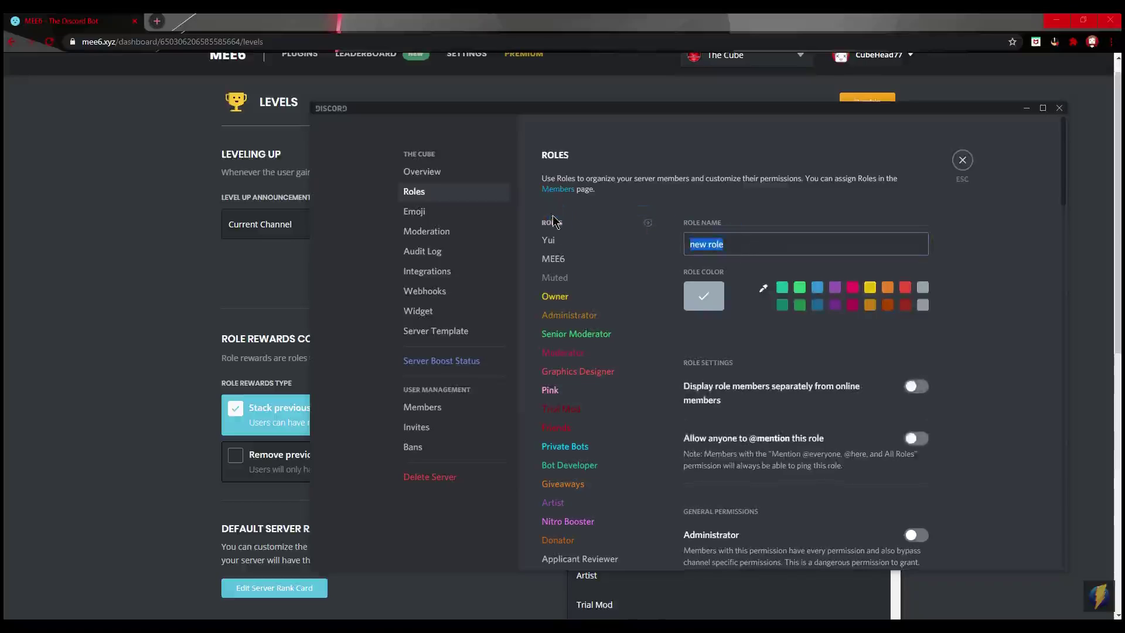
type("Active (evel 5+")
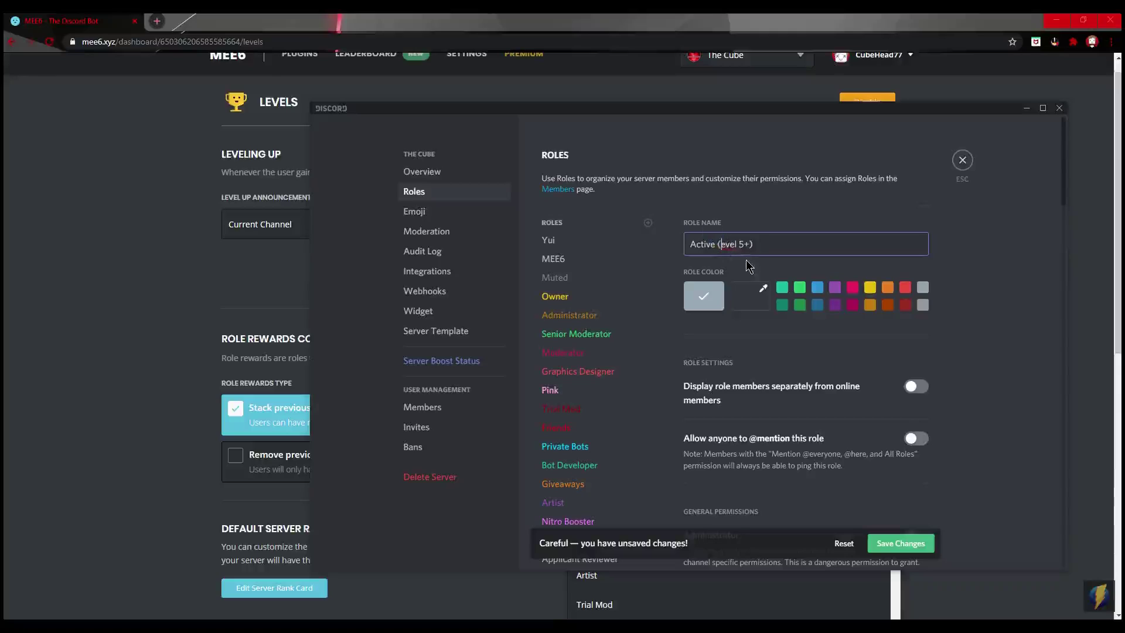
type("L")
left_click(817, 288)
scroll(586, 337, "down", 1)
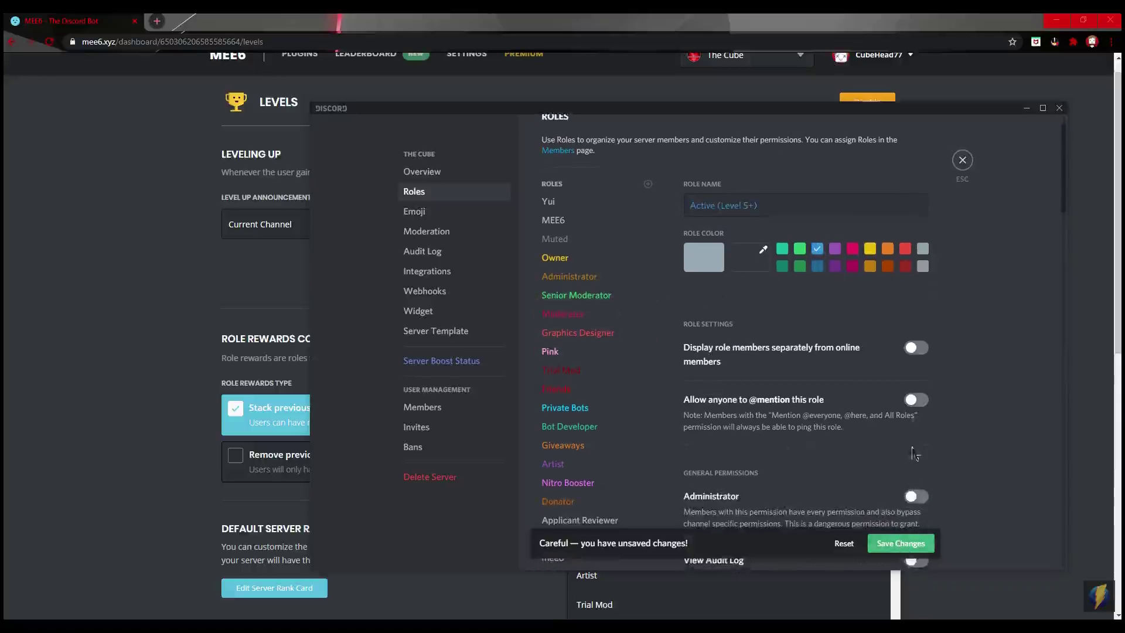
left_click(901, 543)
- Move Active (Level 5+) just above Verified, save the order, and close server settings
scroll(605, 427, "down", 1)
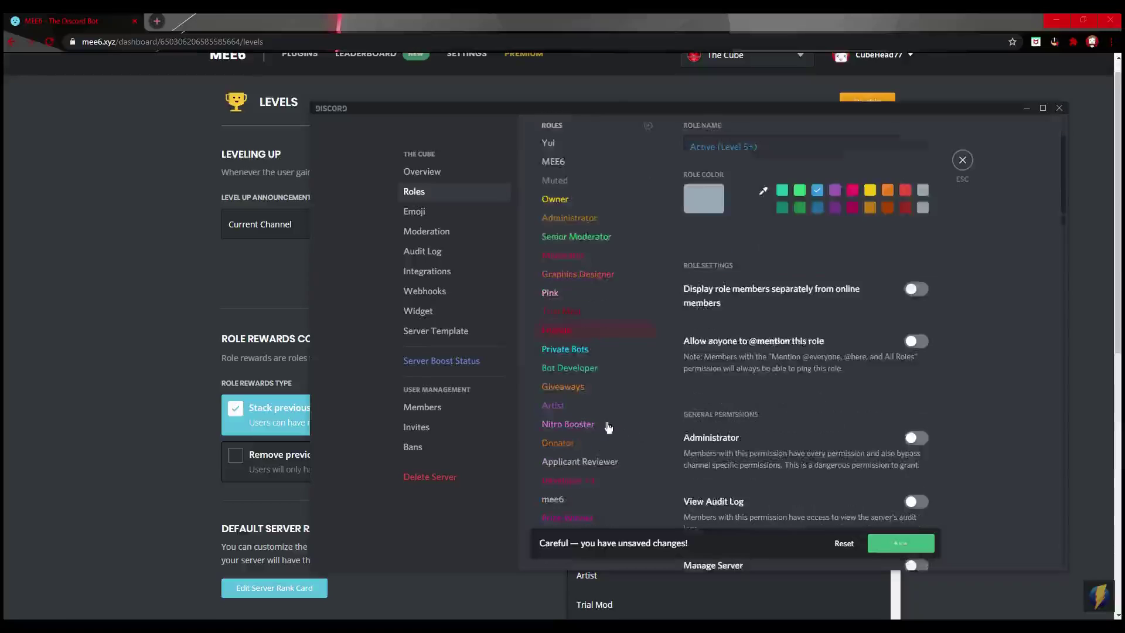
scroll(600, 456, "down", 3)
scroll(594, 463, "down", 4)
scroll(586, 469, "down", 1)
scroll(580, 492, "down", 2)
scroll(574, 522, "down", 1)
scroll(586, 521, "down", 1)
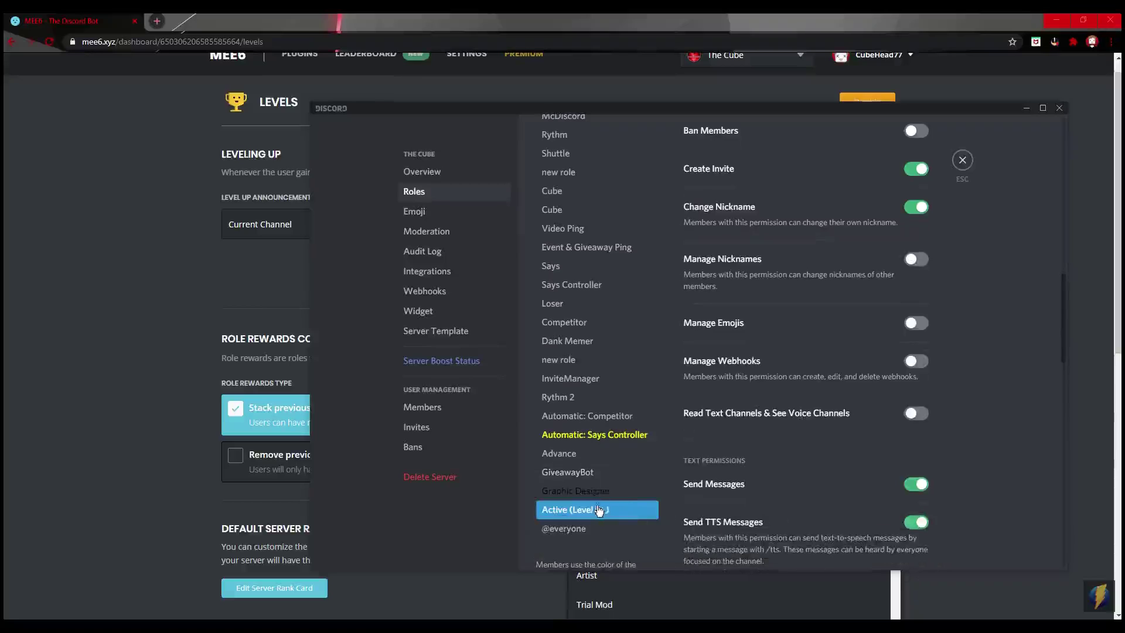
mouse_move(598, 510)
left_mouse_down()
mouse_move(589, 180)
mouse_move(590, 554)
left_mouse_up()
left_click(891, 543)
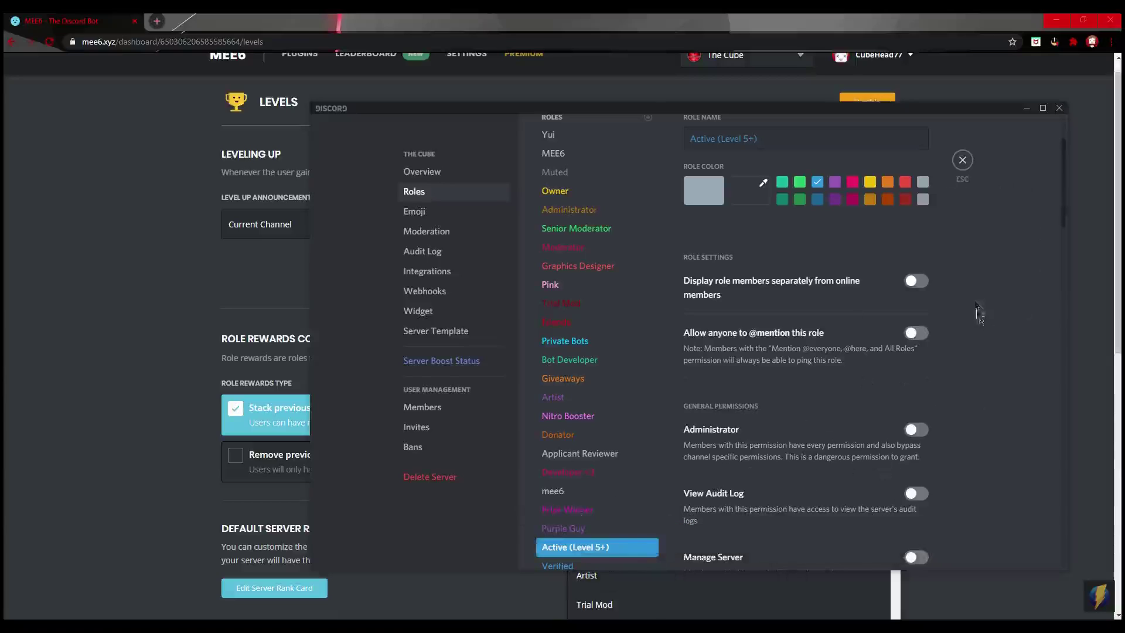
left_click(962, 160)
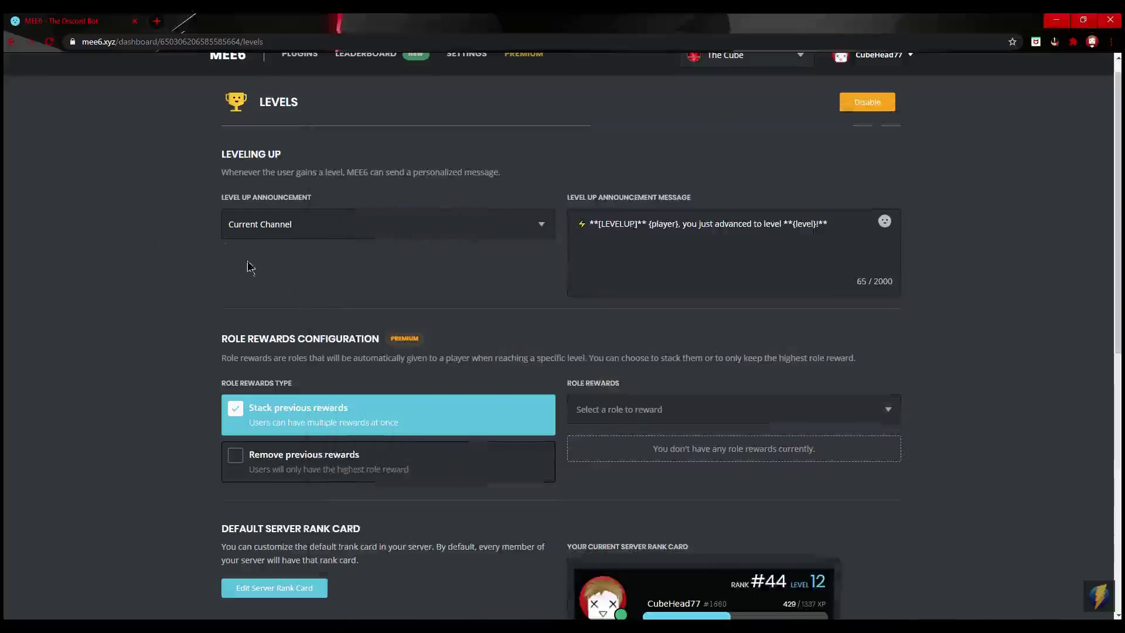
- Search the role list for 'leve' and add Active (Level 5+) as a role reward
left_click(620, 422)
scroll(615, 439, "down", 2)
scroll(614, 442, "down", 2)
scroll(611, 525, "down", 1)
scroll(613, 501, "down", 2)
scroll(611, 554, "down", 1)
scroll(613, 552, "up", 1)
scroll(609, 539, "up", 1)
scroll(606, 516, "up", 1)
scroll(603, 492, "up", 2)
scroll(602, 515, "up", 2)
scroll(612, 522, "down", 2)
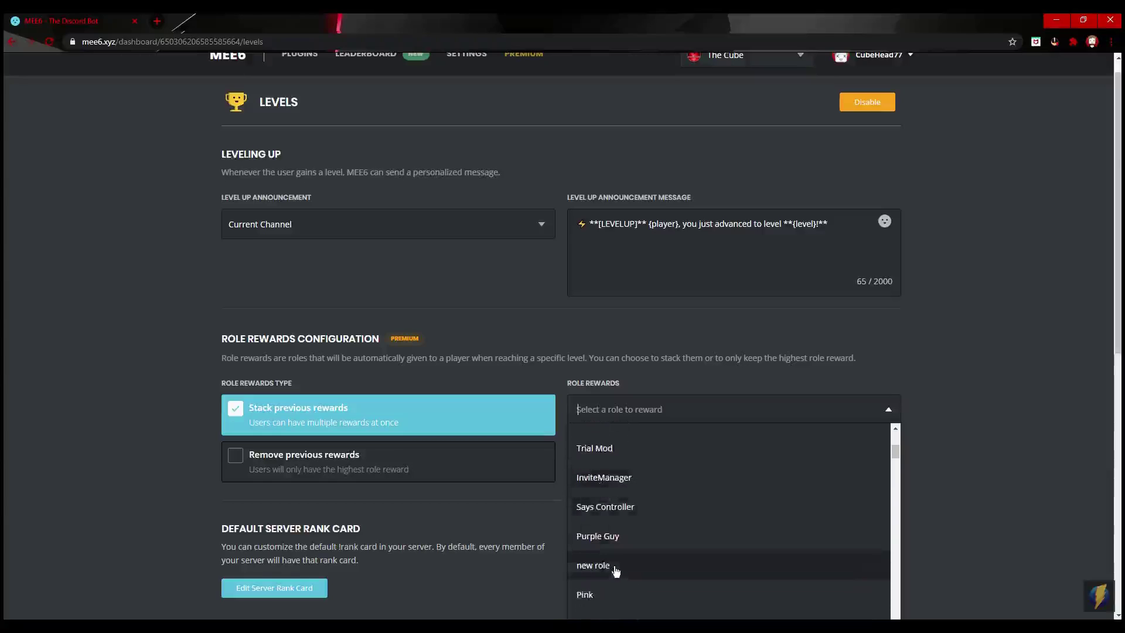
scroll(616, 569, "down", 2)
scroll(622, 562, "down", 1)
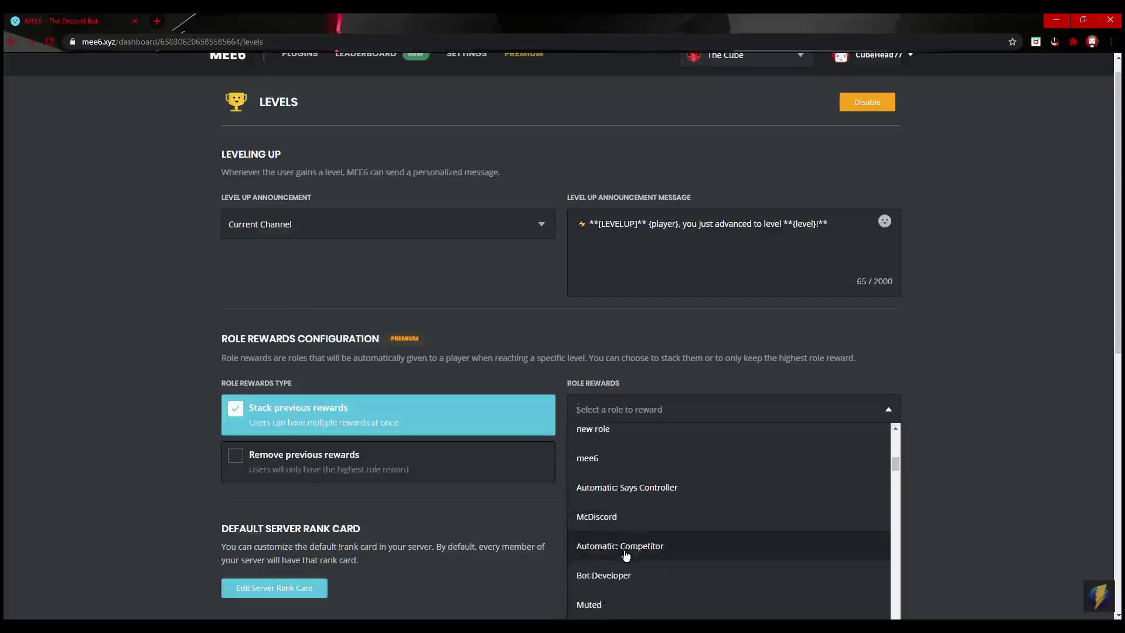
scroll(624, 550, "down", 2)
scroll(621, 487, "up", 1)
scroll(626, 538, "up", 3)
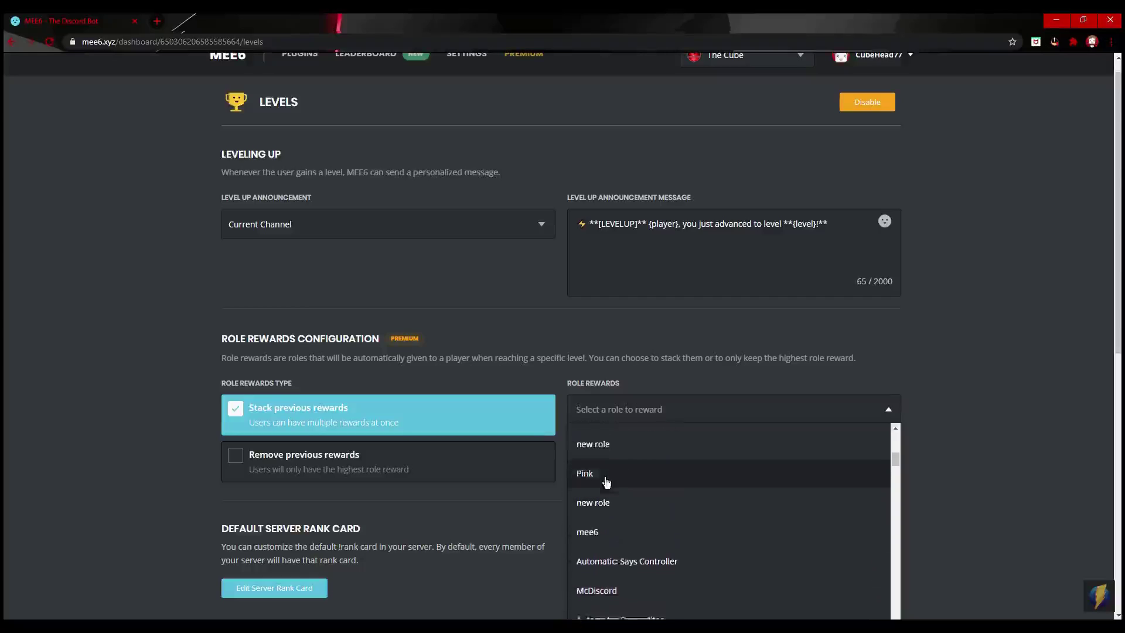
scroll(606, 482, "up", 1)
scroll(603, 504, "up", 1)
scroll(621, 469, "up", 1)
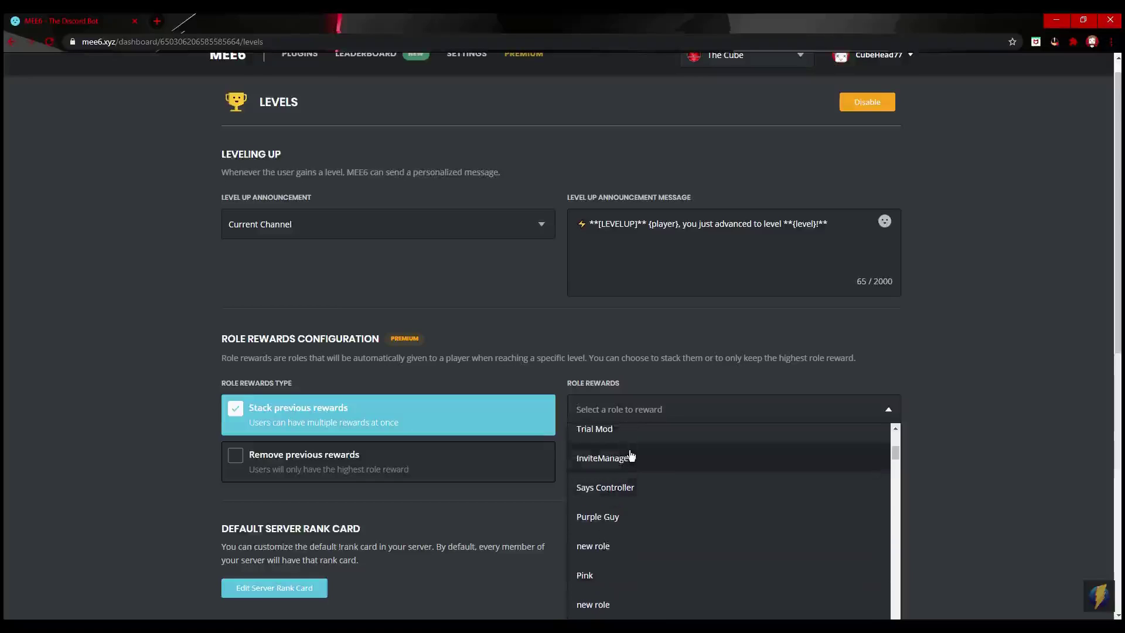
type("leve")
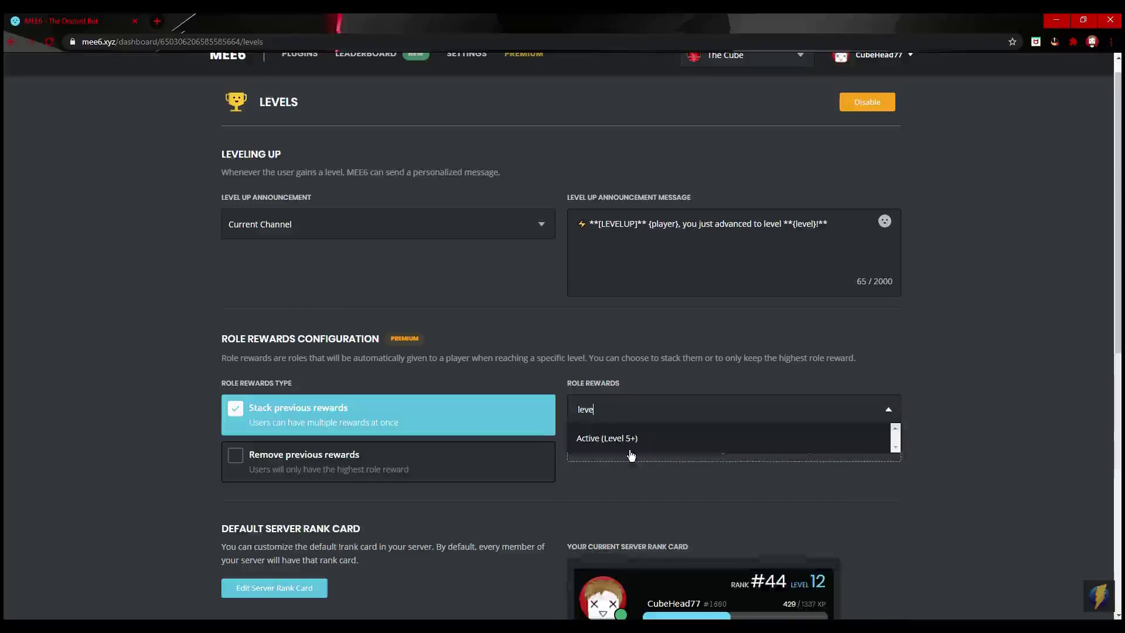
left_click(632, 437)
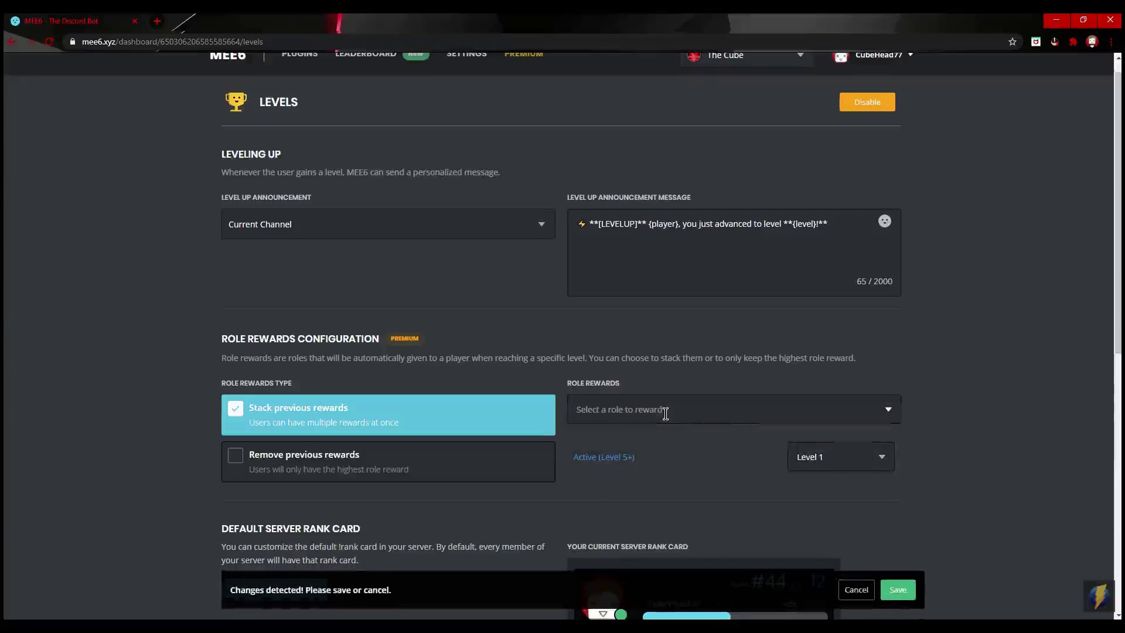
- Set the Active (Level 5+) reward to Level 5 and save
left_click(811, 460)
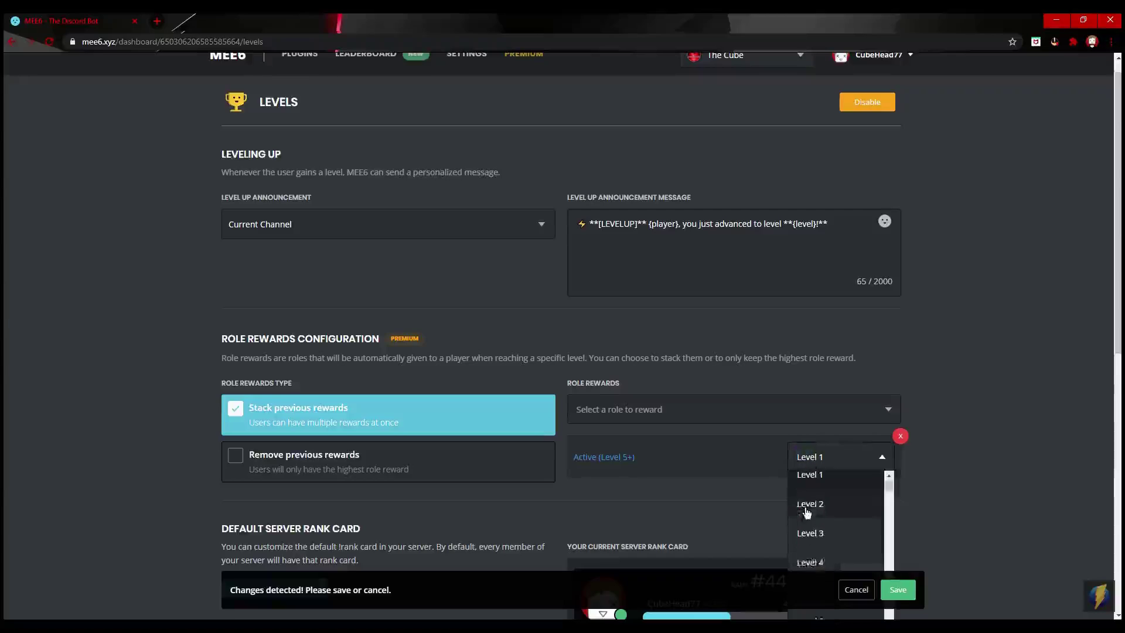
scroll(815, 509, "down", 2)
left_click(814, 489)
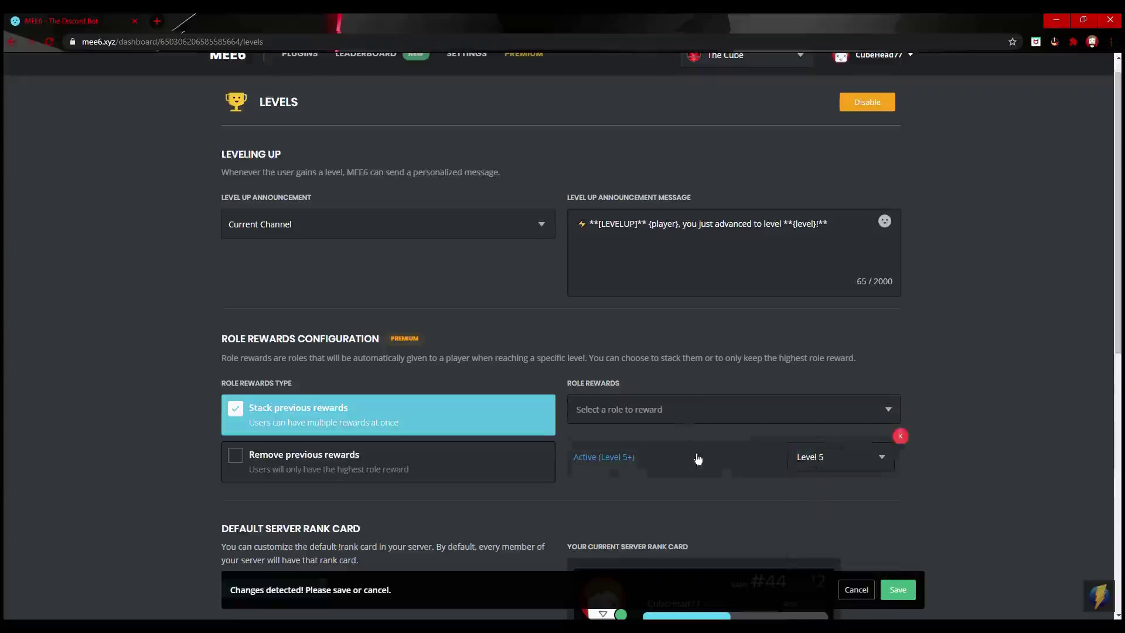
left_click(898, 590)
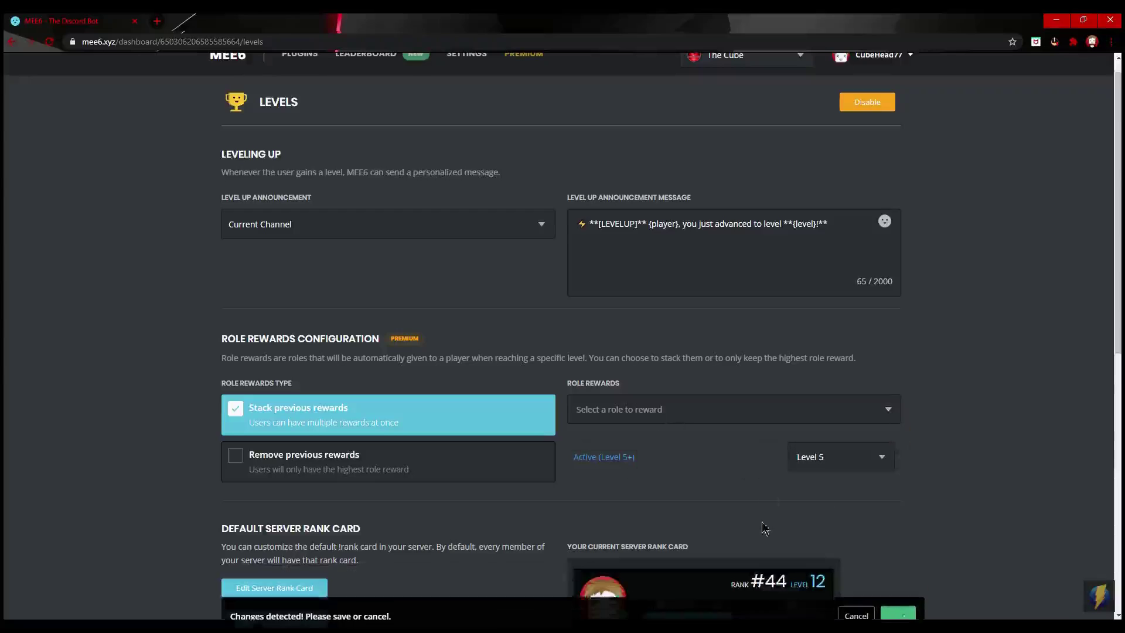
- In Discord, view the owner's, an administrator's and other members' profile cards
left_click(458, 616)
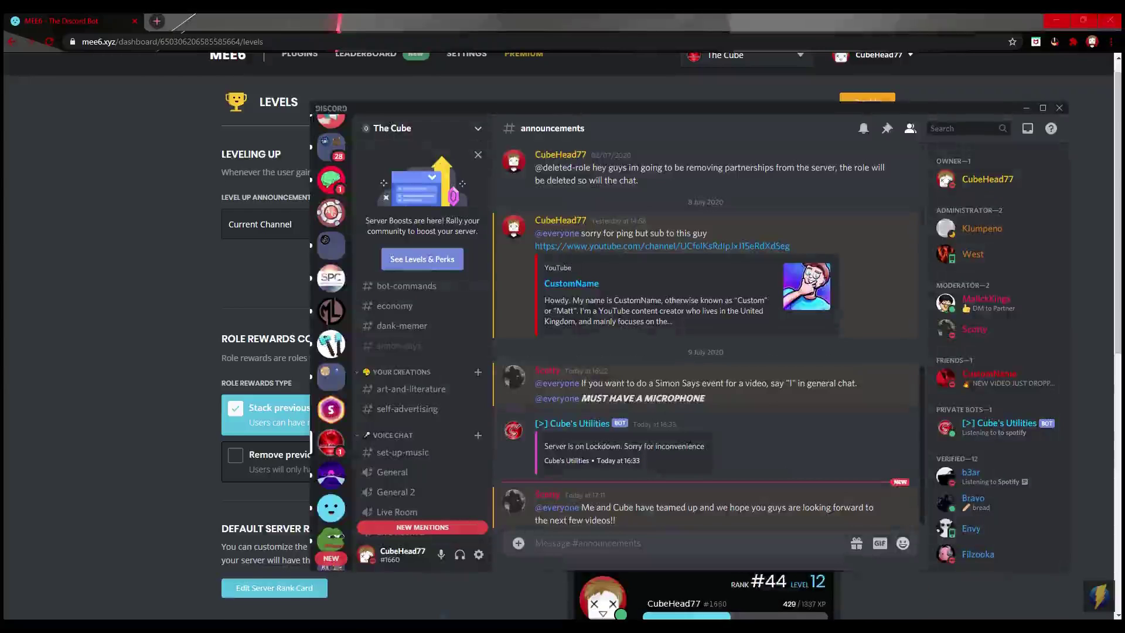
left_click(976, 180)
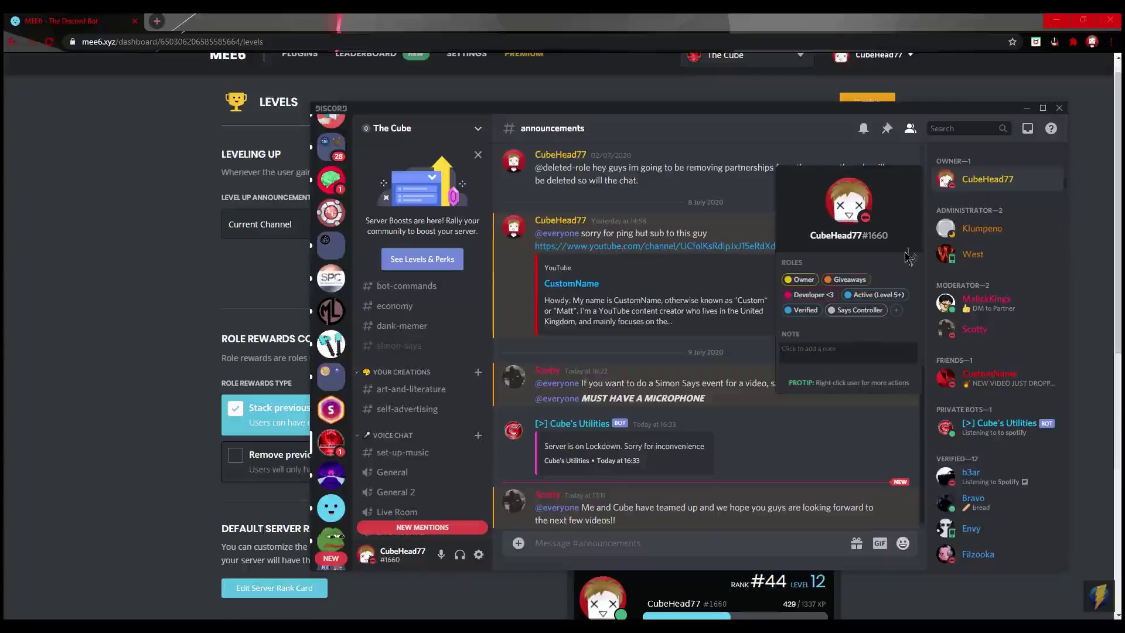
left_click(972, 231)
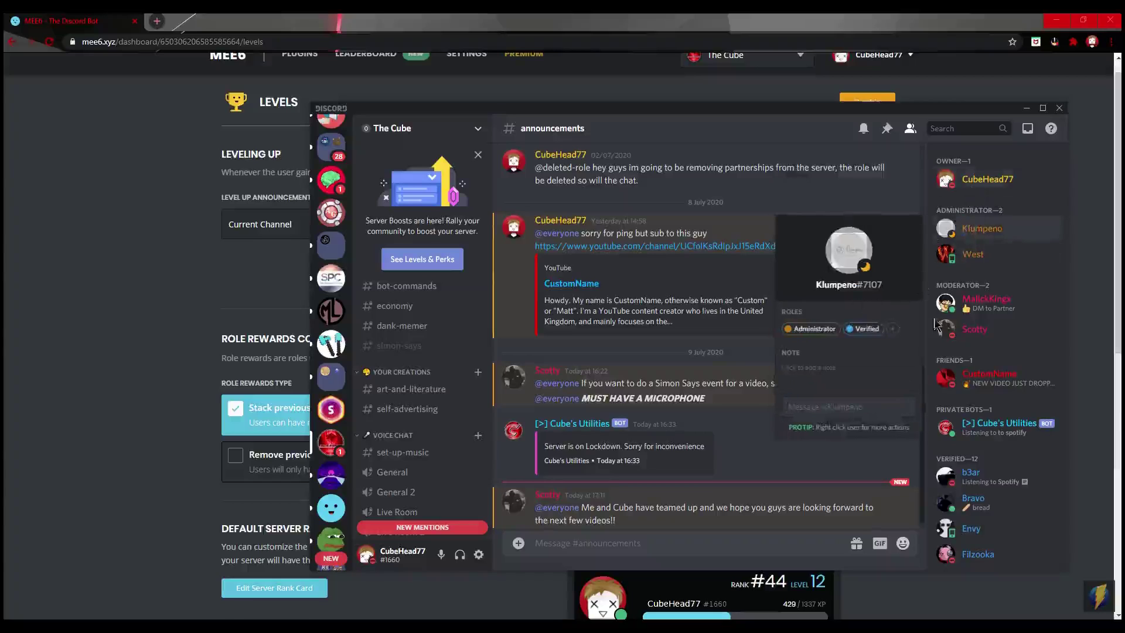
left_click(970, 260)
left_click(974, 375)
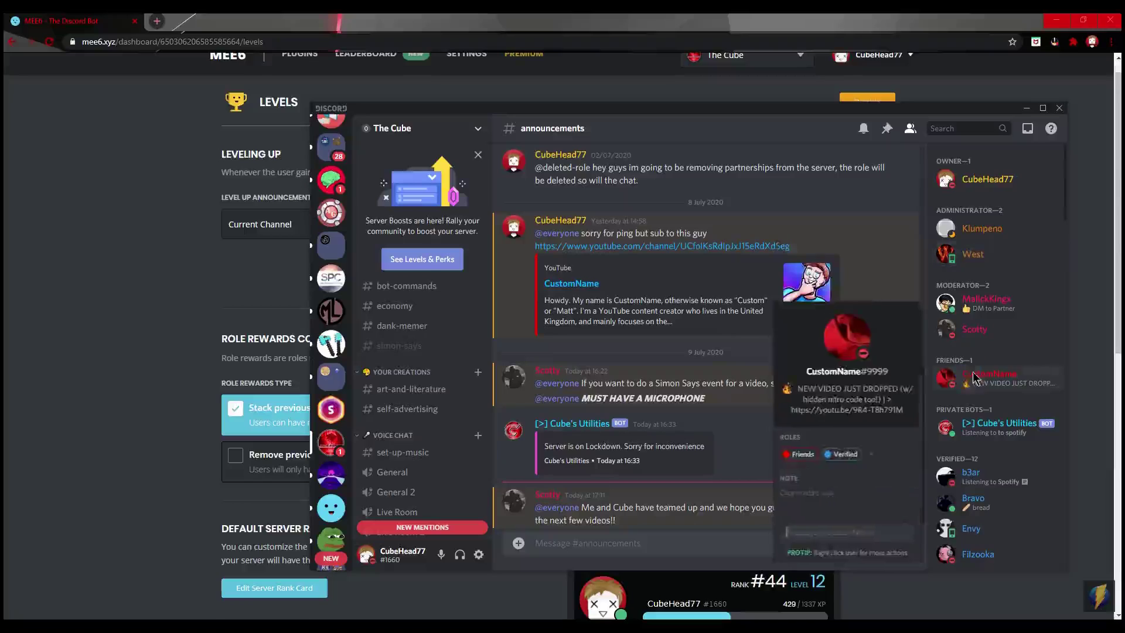
left_click(908, 482)
- Check a friend's profile, then reopen the owner's profile showing Active (Level 5+)
scroll(984, 381, "down", 2)
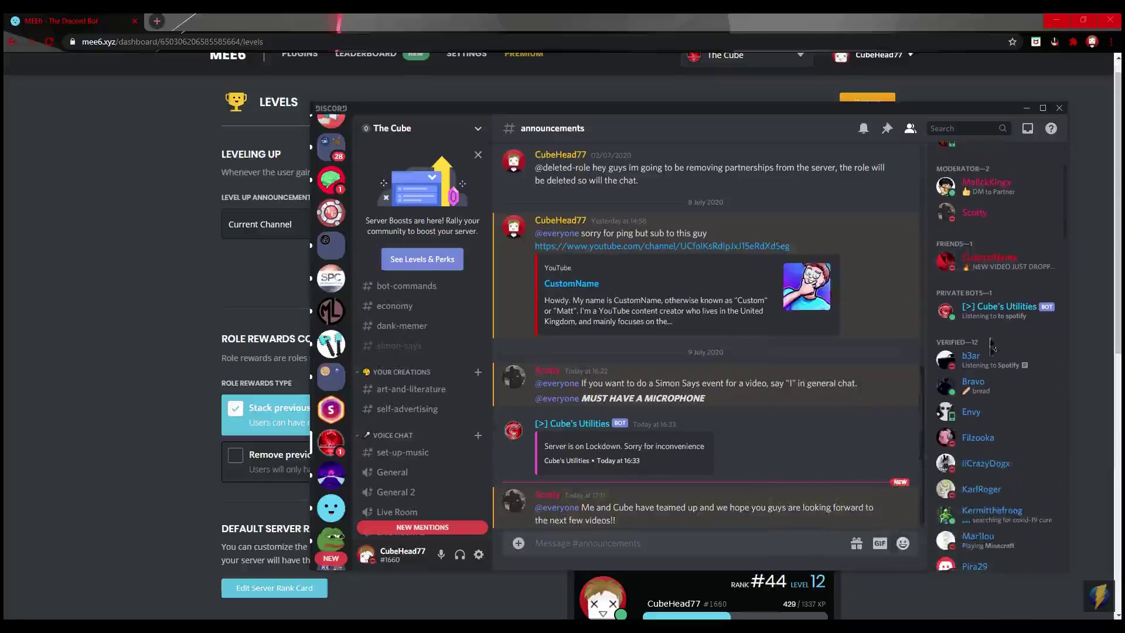
left_click(976, 261)
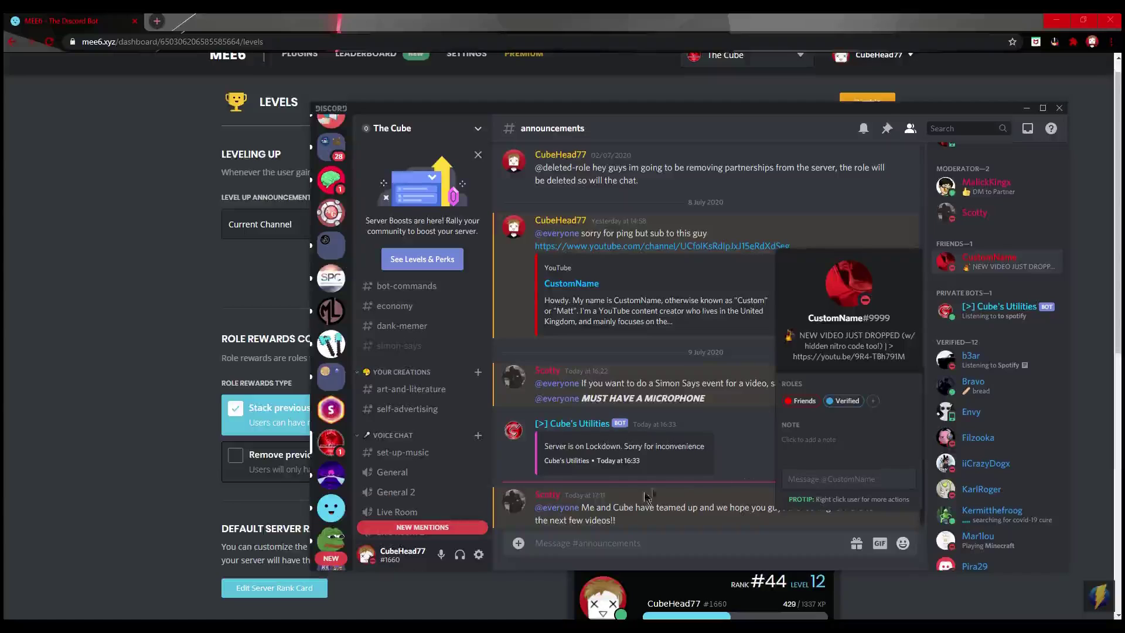
left_click(618, 527)
scroll(618, 527, "down", 1)
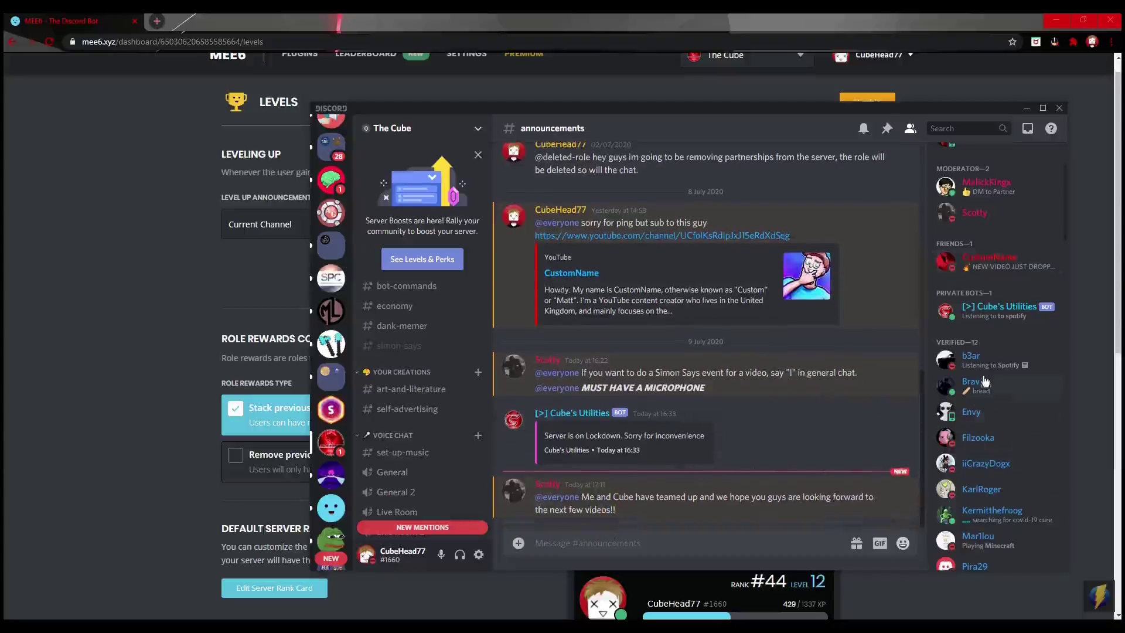
scroll(988, 318, "down", 2)
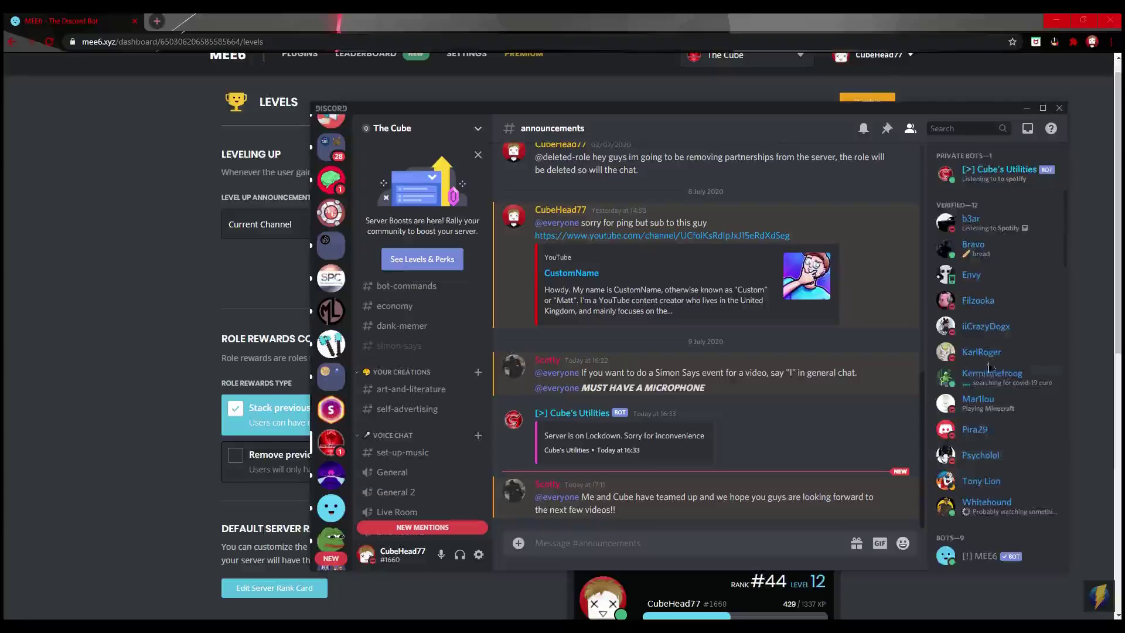
scroll(996, 202, "up", 3)
scroll(990, 193, "up", 3)
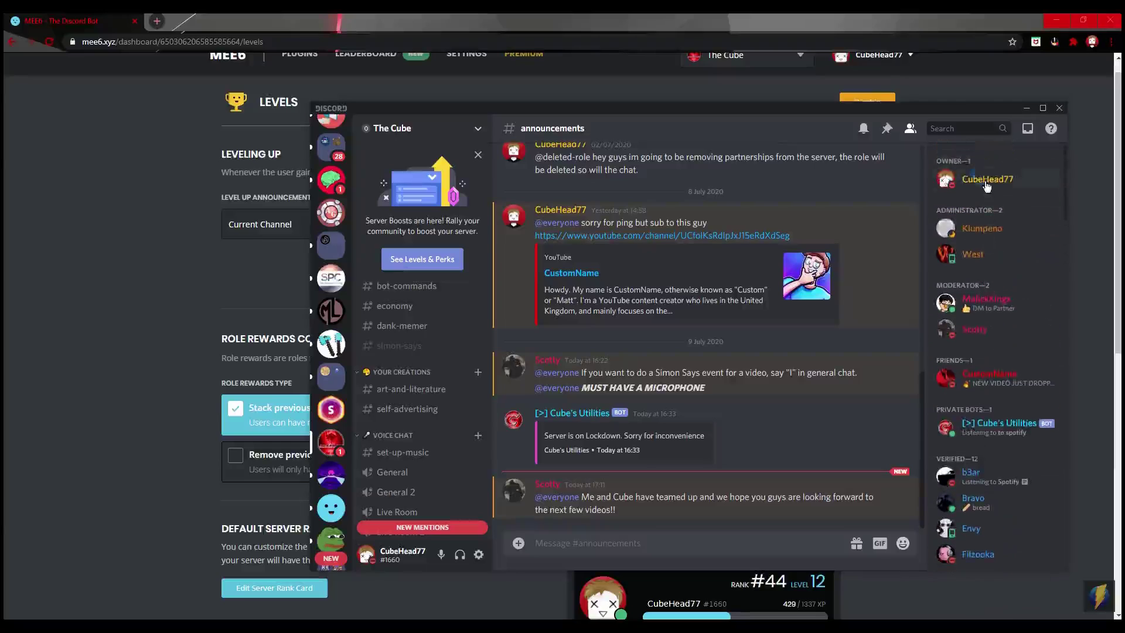
left_click(987, 182)
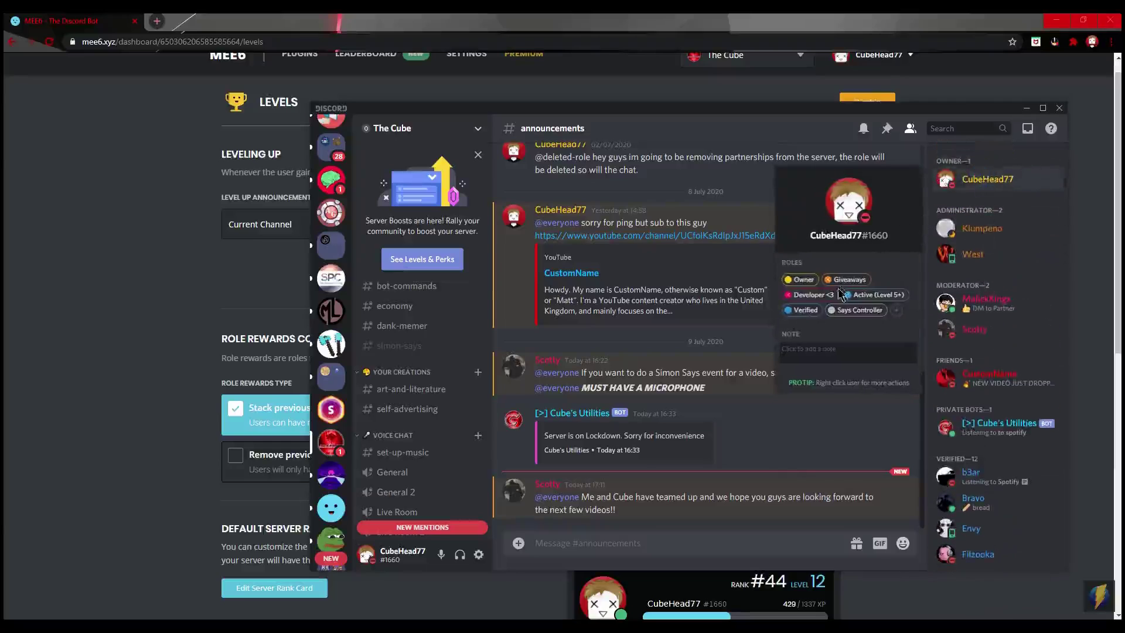
- Tick 'Remove previous rewards' under Role Rewards Type and save the change
scroll(721, 377, "down", 2)
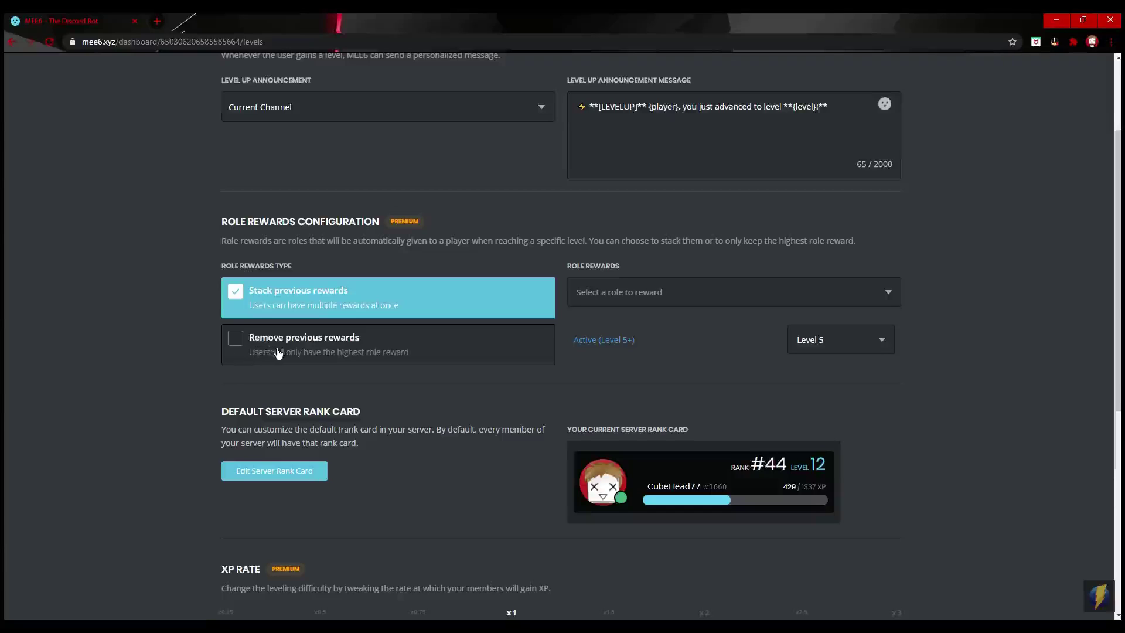
left_click(246, 345)
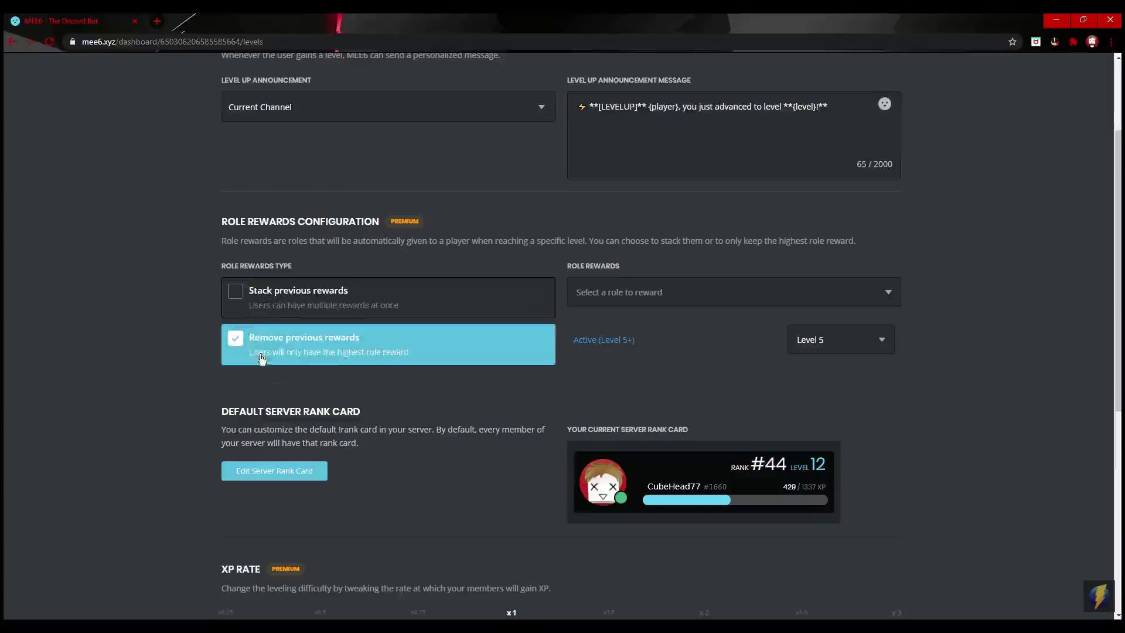
left_click(891, 587)
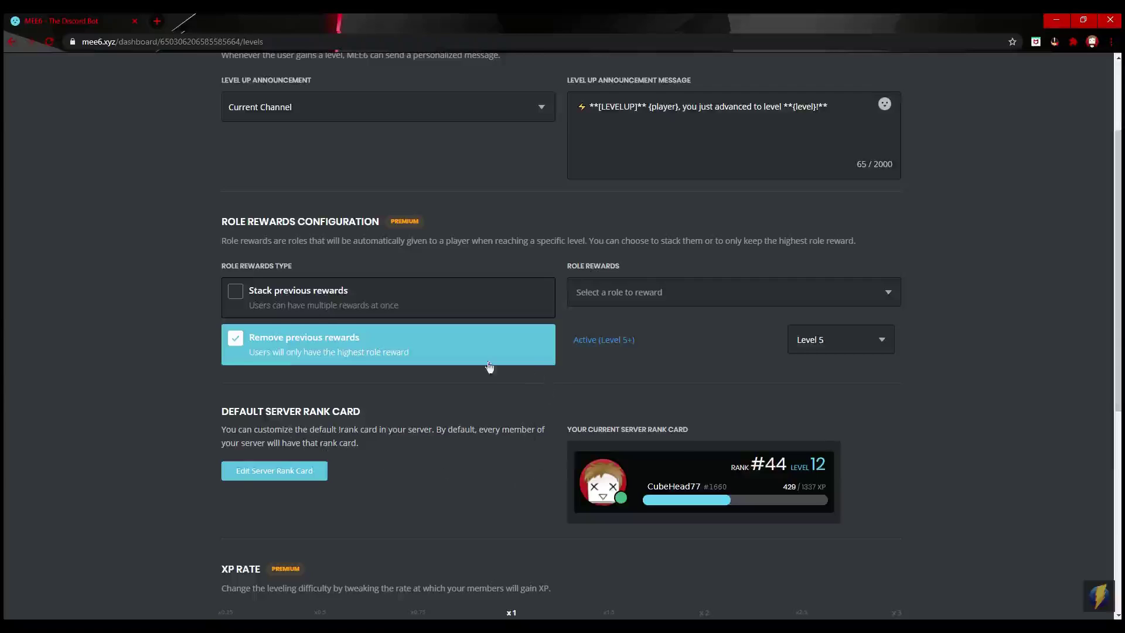
scroll(316, 582, "down", 3)
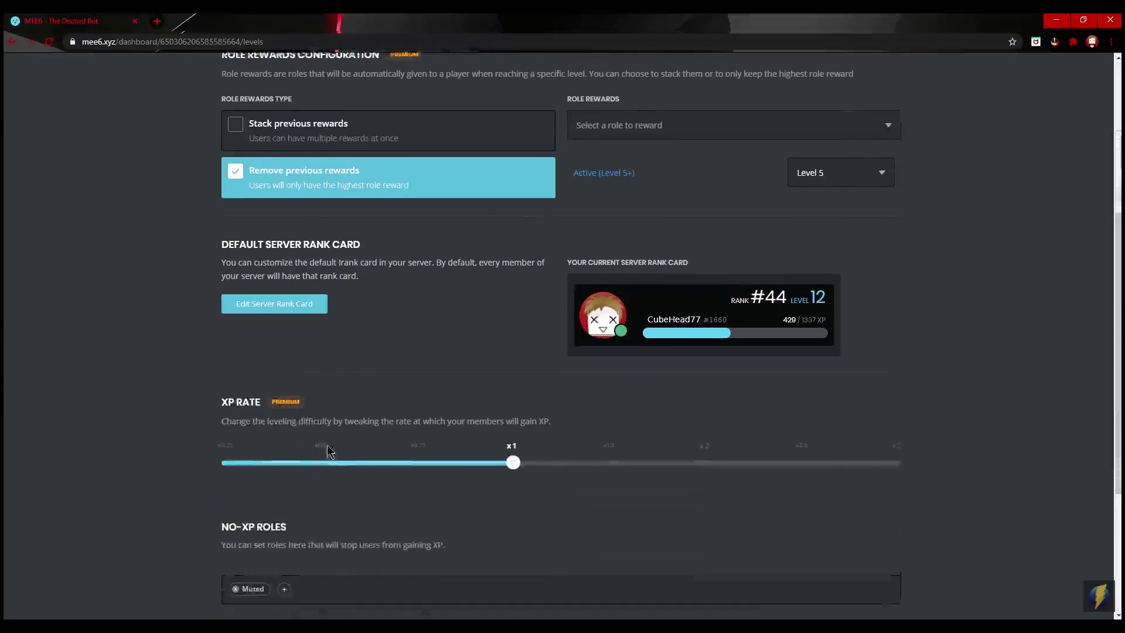
scroll(214, 368, "up", 1)
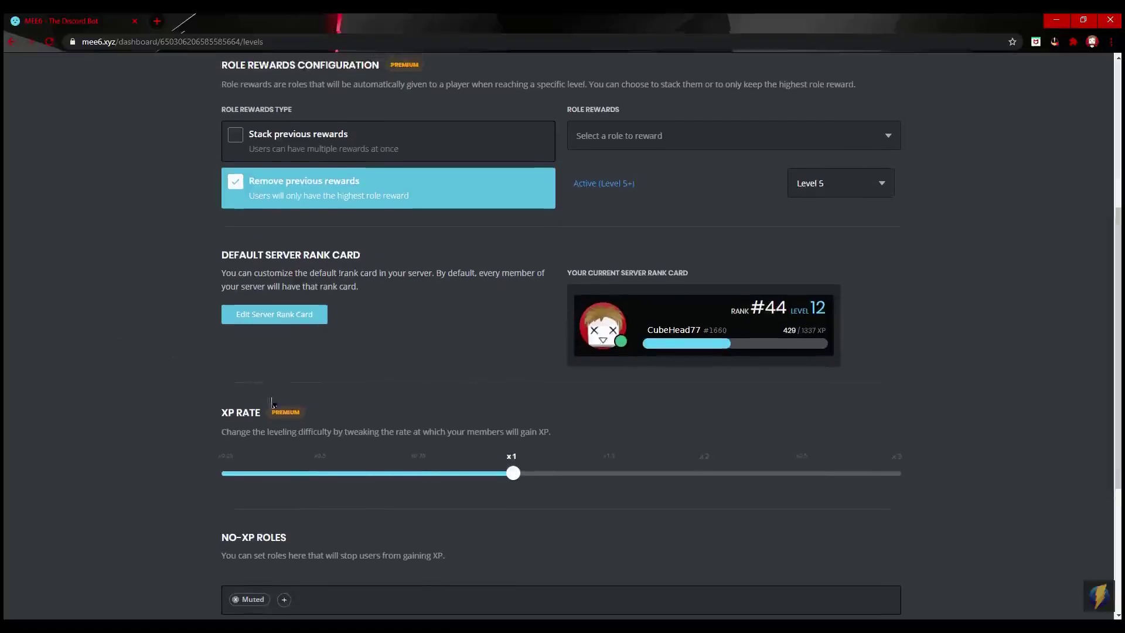
scroll(281, 322, "up", 3)
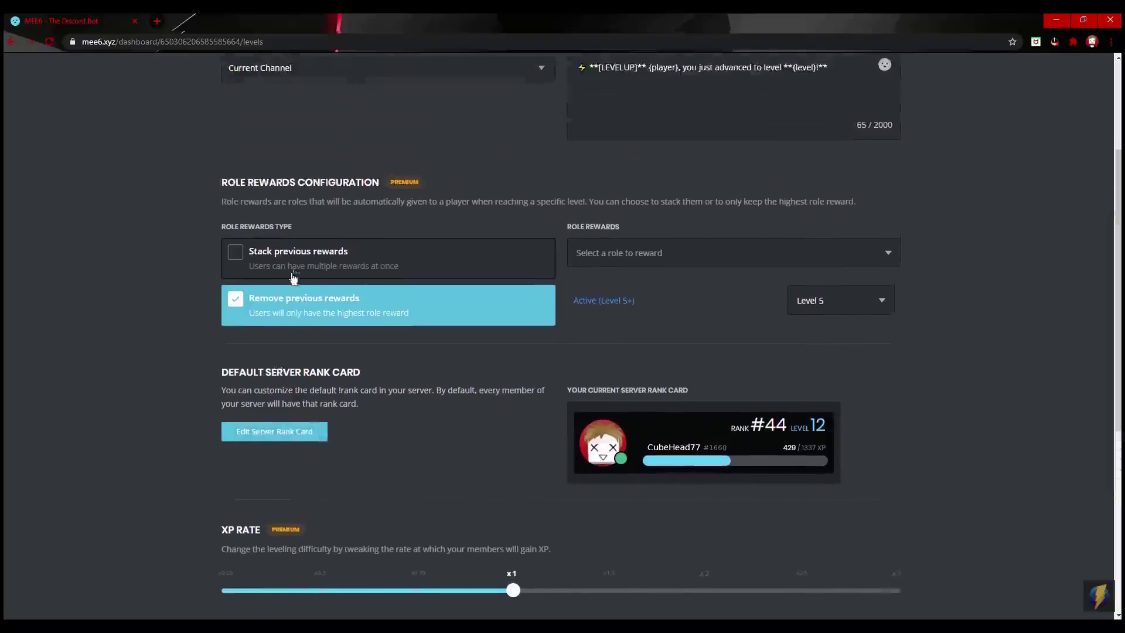
scroll(299, 292, "up", 2)
scroll(346, 363, "down", 3)
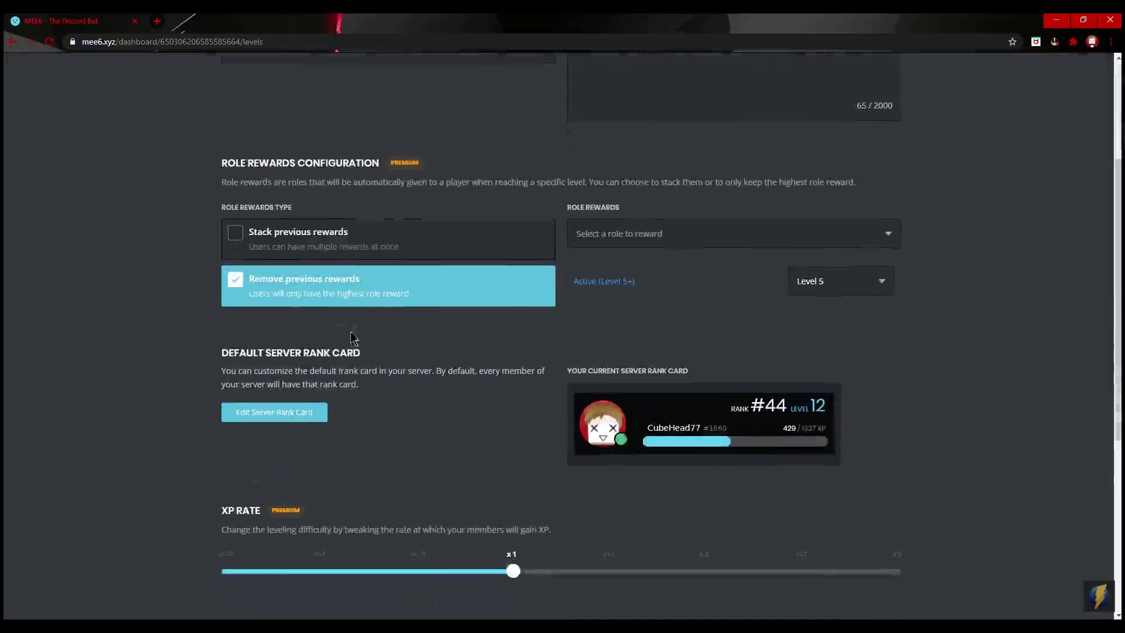
scroll(375, 343, "down", 2)
scroll(410, 398, "down", 1)
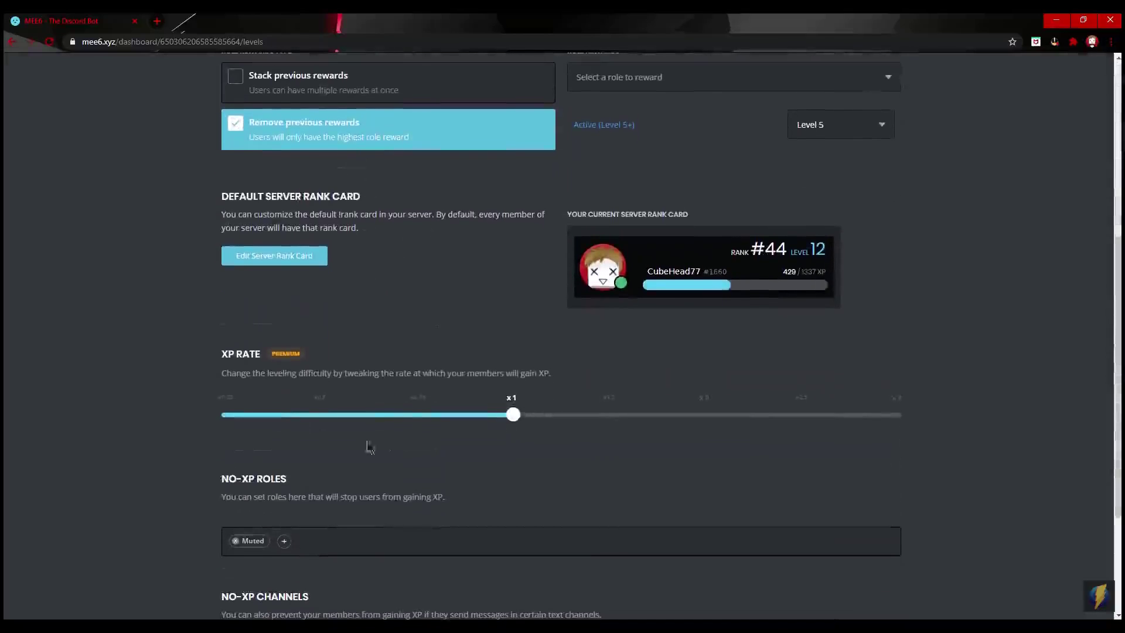
scroll(398, 416, "down", 1)
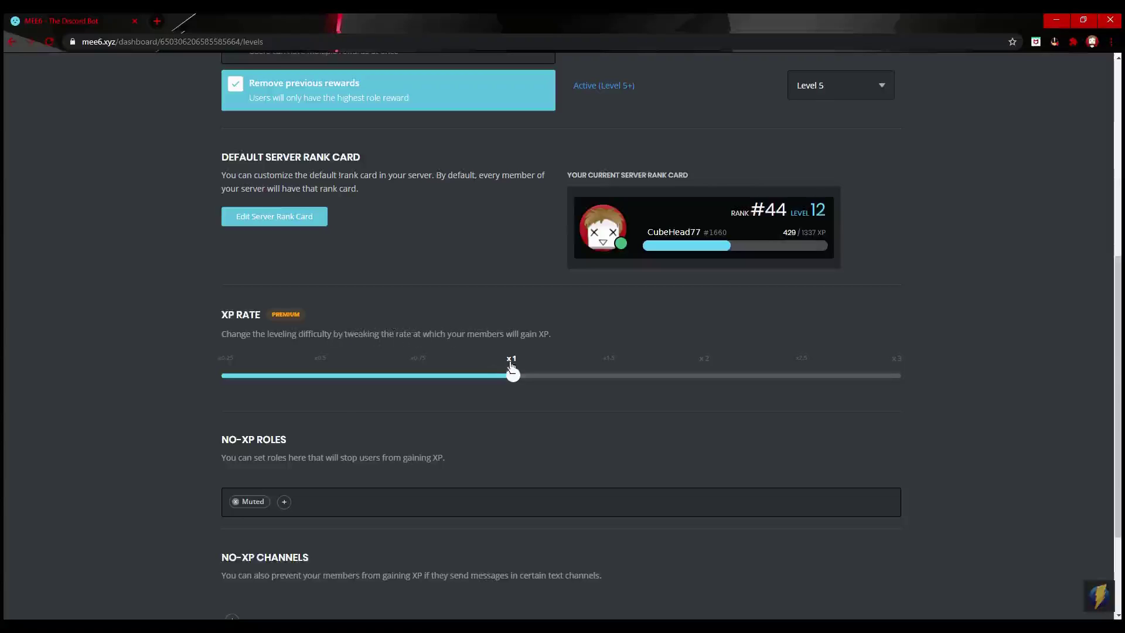
mouse_move(510, 369)
left_mouse_down()
mouse_move(903, 376)
mouse_move(217, 378)
mouse_move(505, 395)
left_mouse_up()
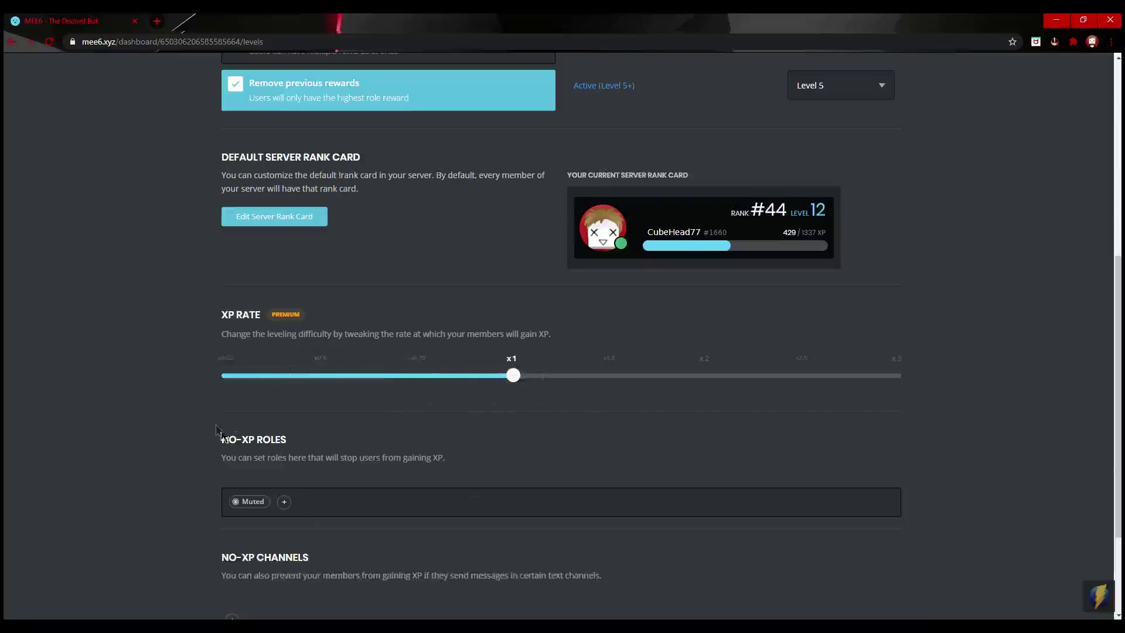
scroll(229, 437, "down", 3)
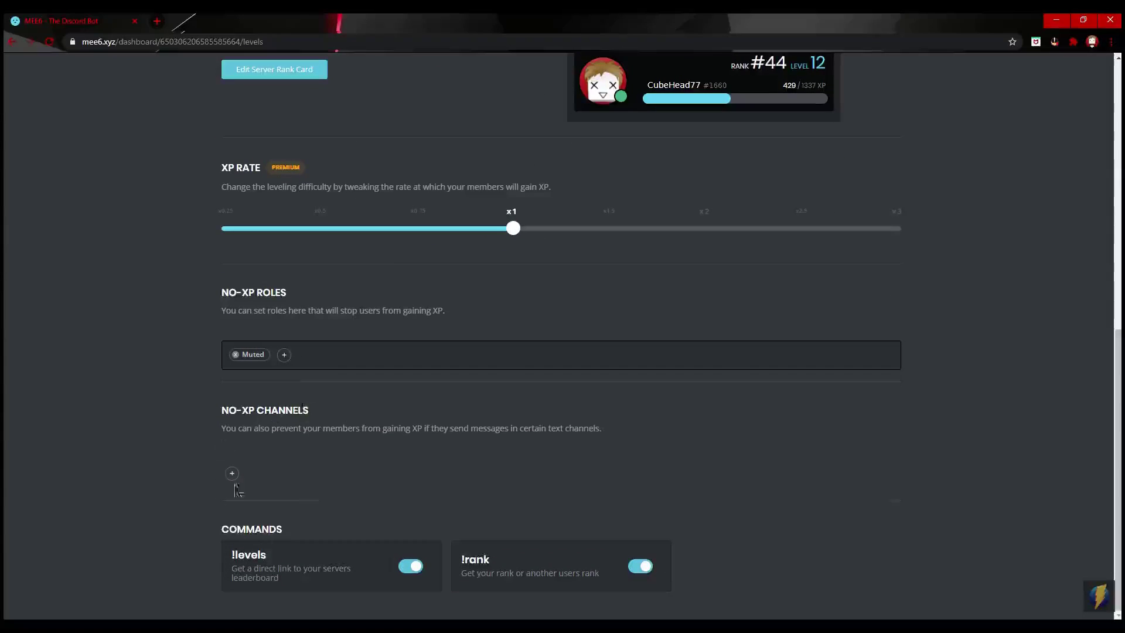
scroll(329, 515, "up", 5)
scroll(699, 310, "up", 5)
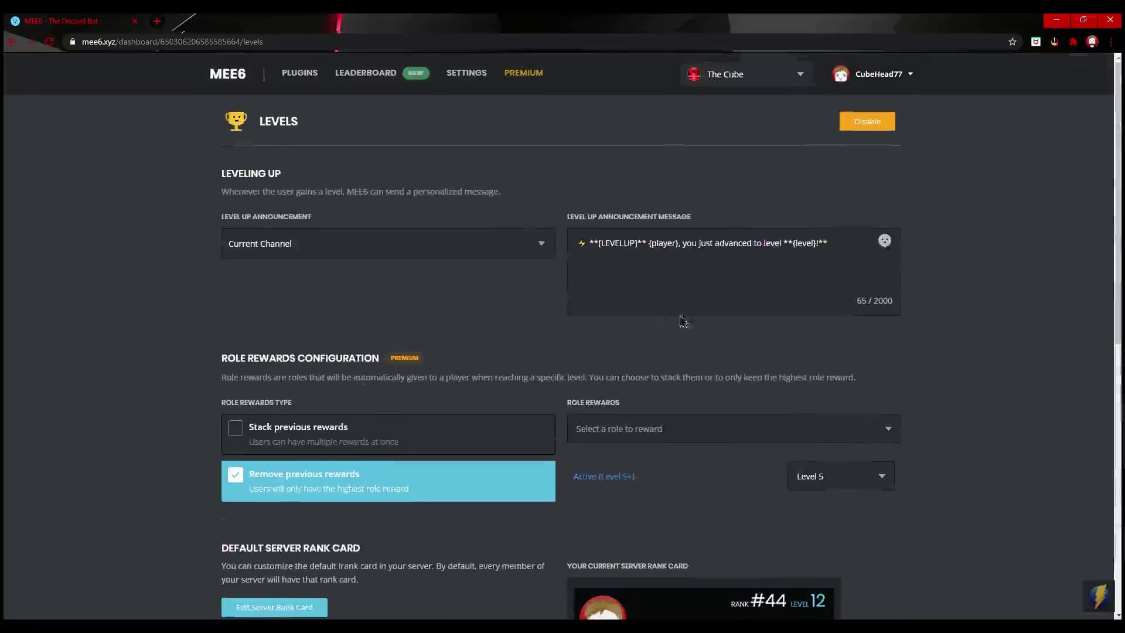
scroll(580, 404, "down", 2)
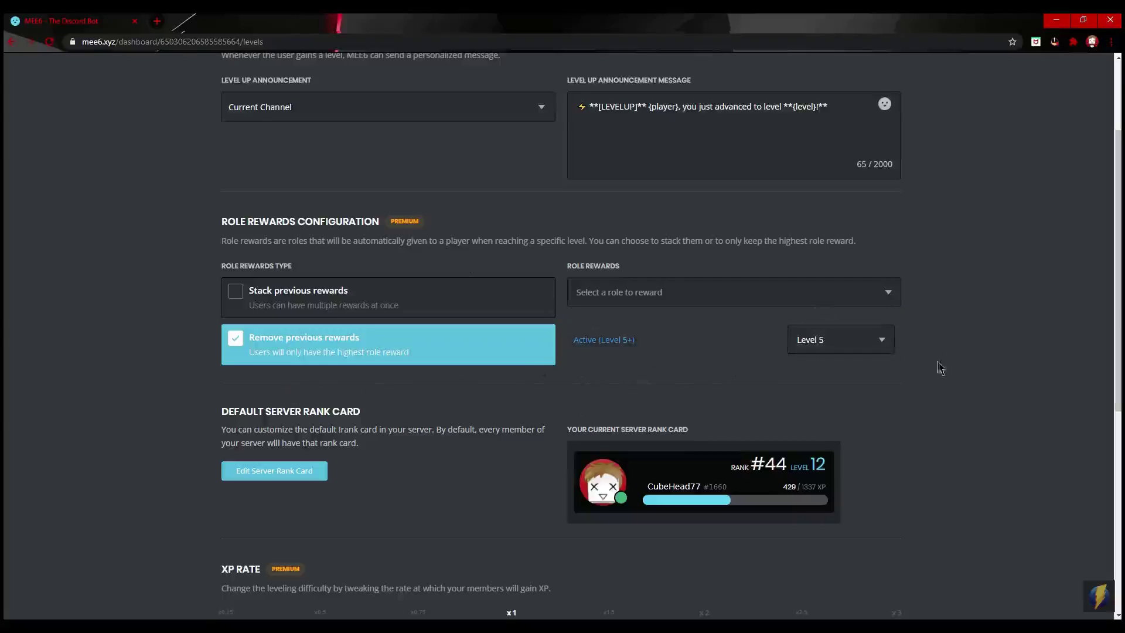
scroll(363, 267, "up", 3)
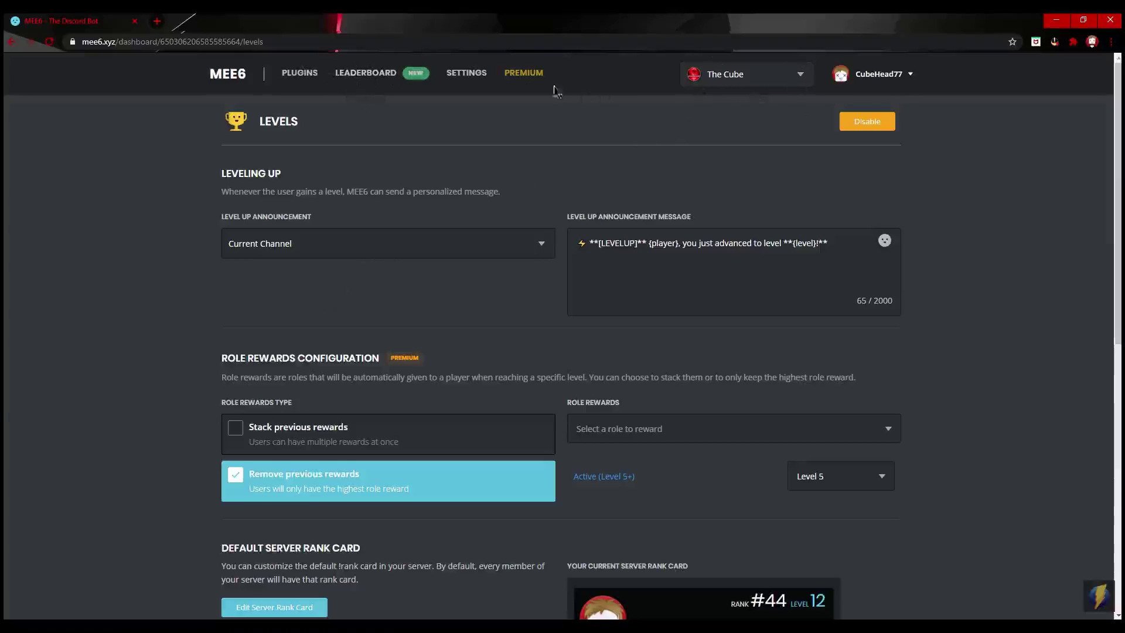
- On the Premium page, preview and close the Server Rank Card Background perk
left_click(523, 72)
scroll(668, 303, "down", 1)
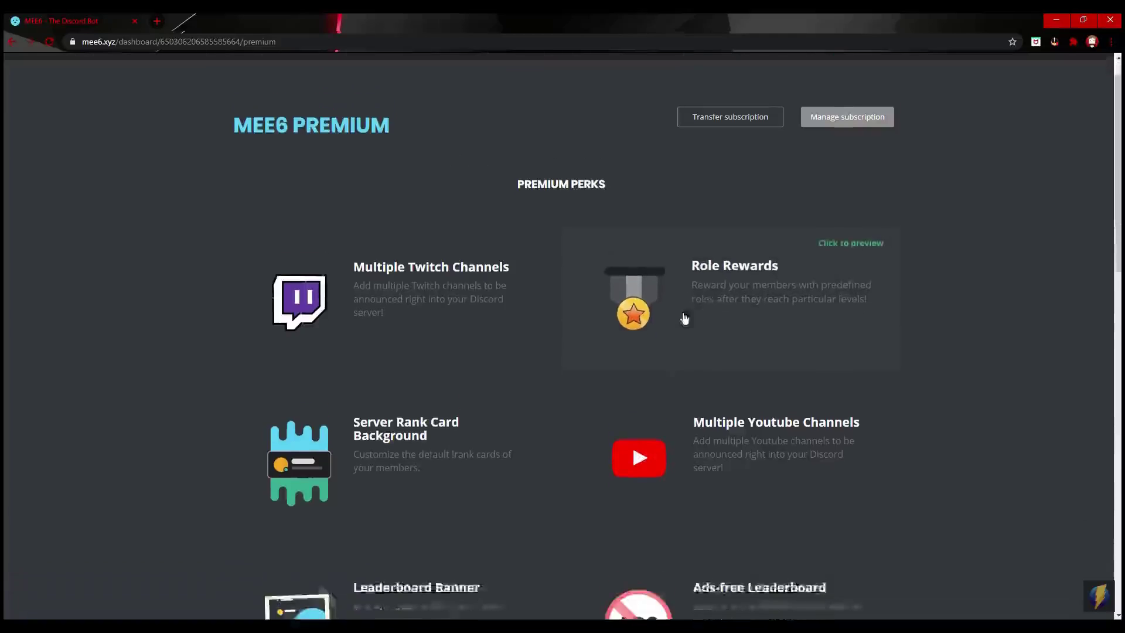
scroll(528, 308, "down", 2)
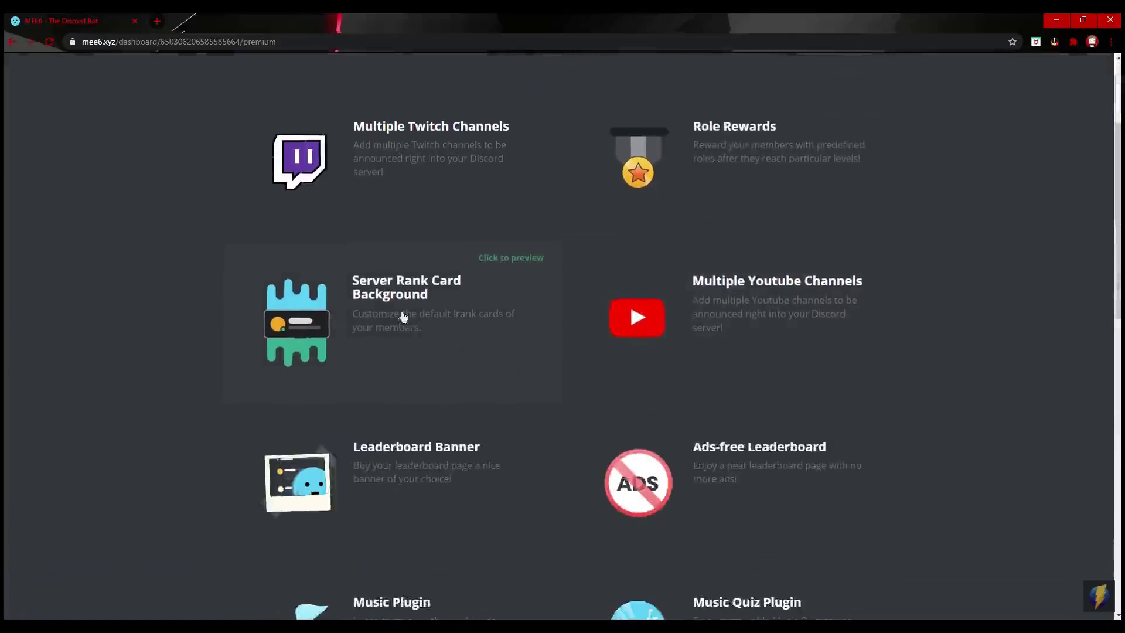
left_click(360, 321)
left_click(621, 550)
scroll(703, 138, "up", 1)
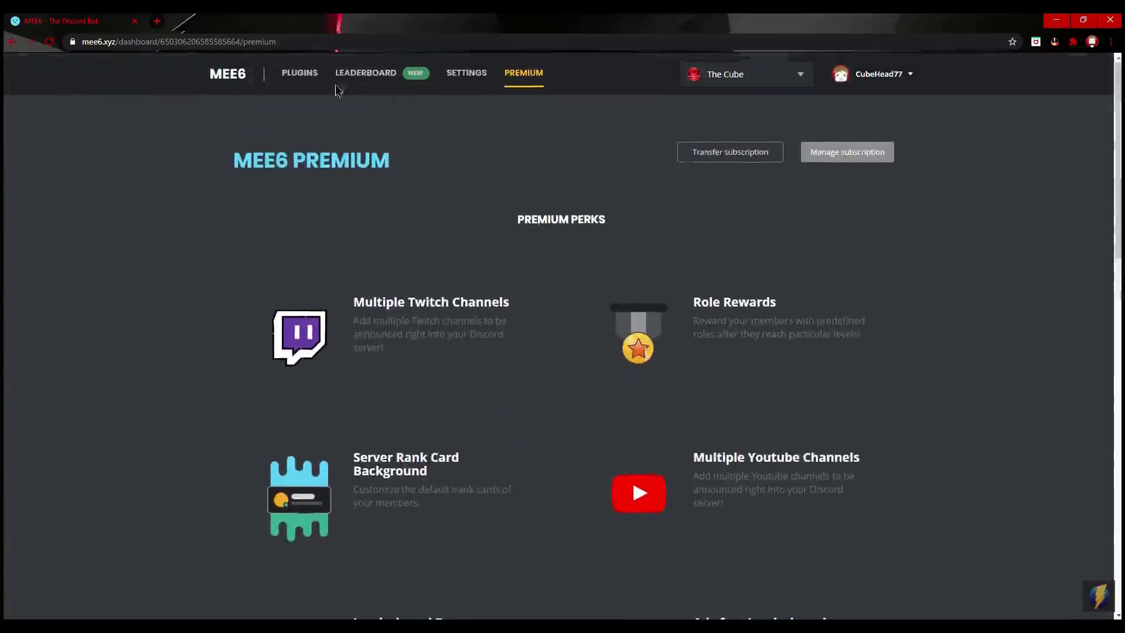
- Go through Plugins and Settings to the Leaderboard settings page
left_click(302, 83)
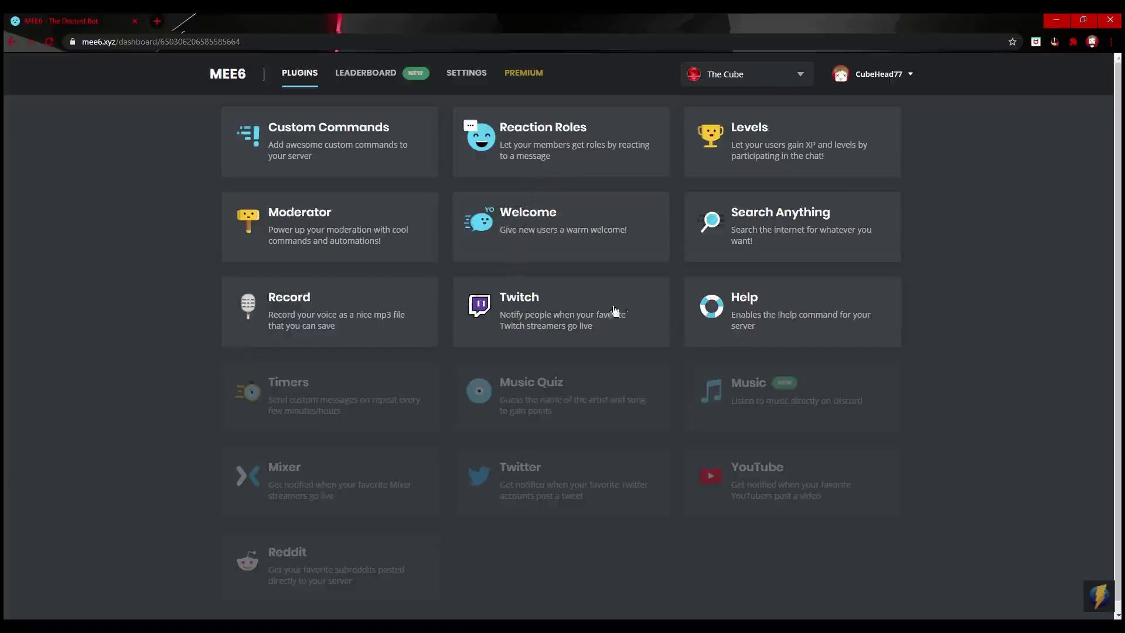
scroll(741, 446, "down", 1)
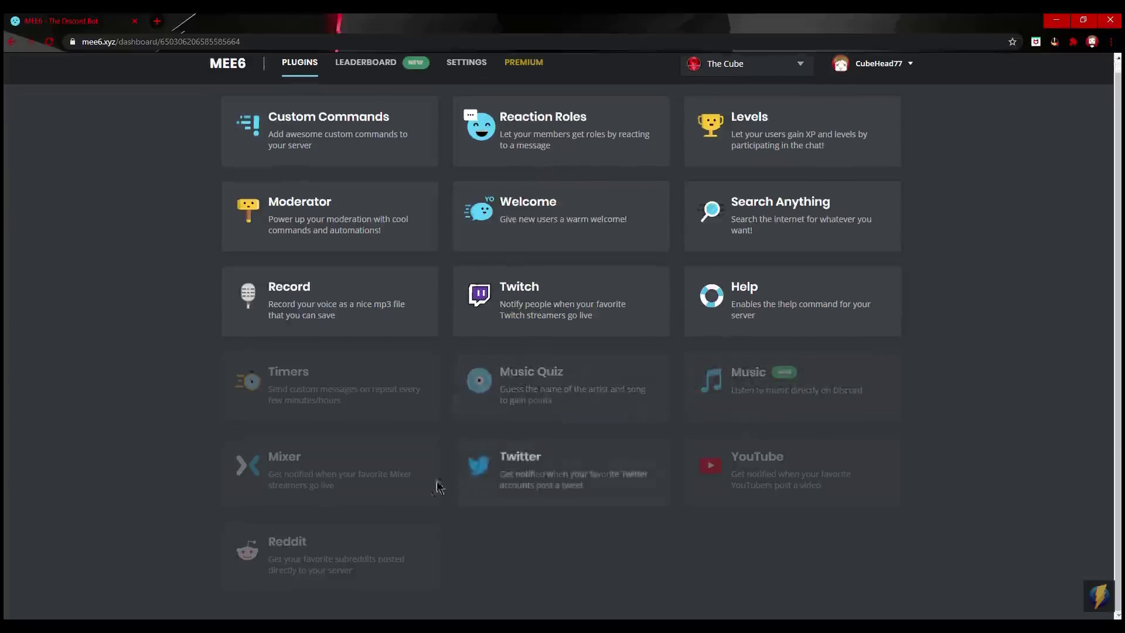
scroll(344, 422, "up", 1)
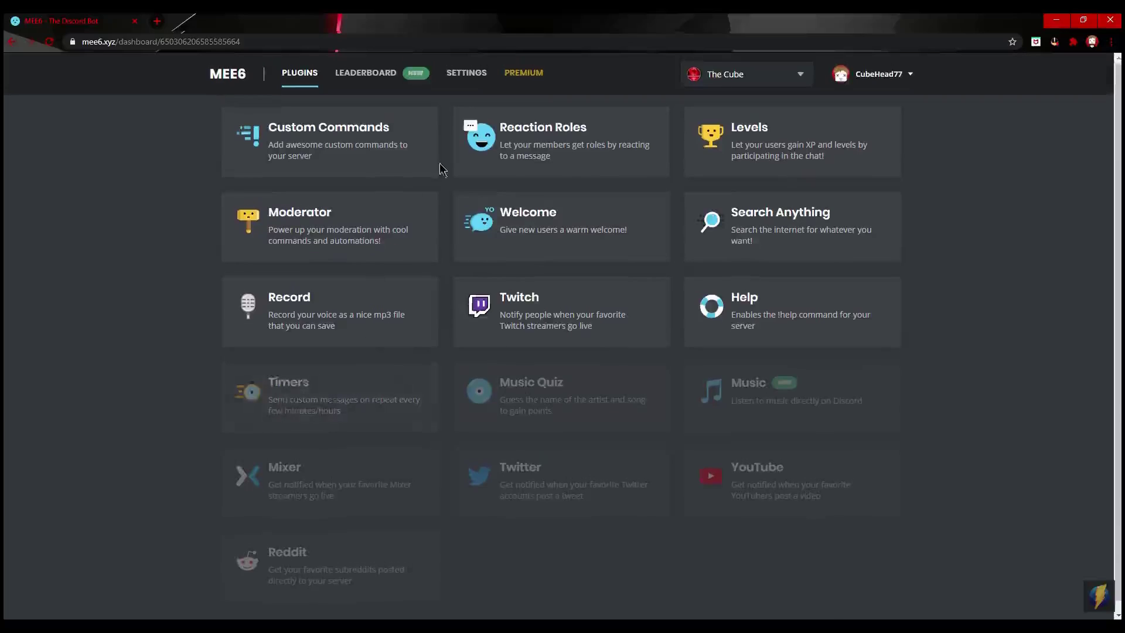
left_click(477, 79)
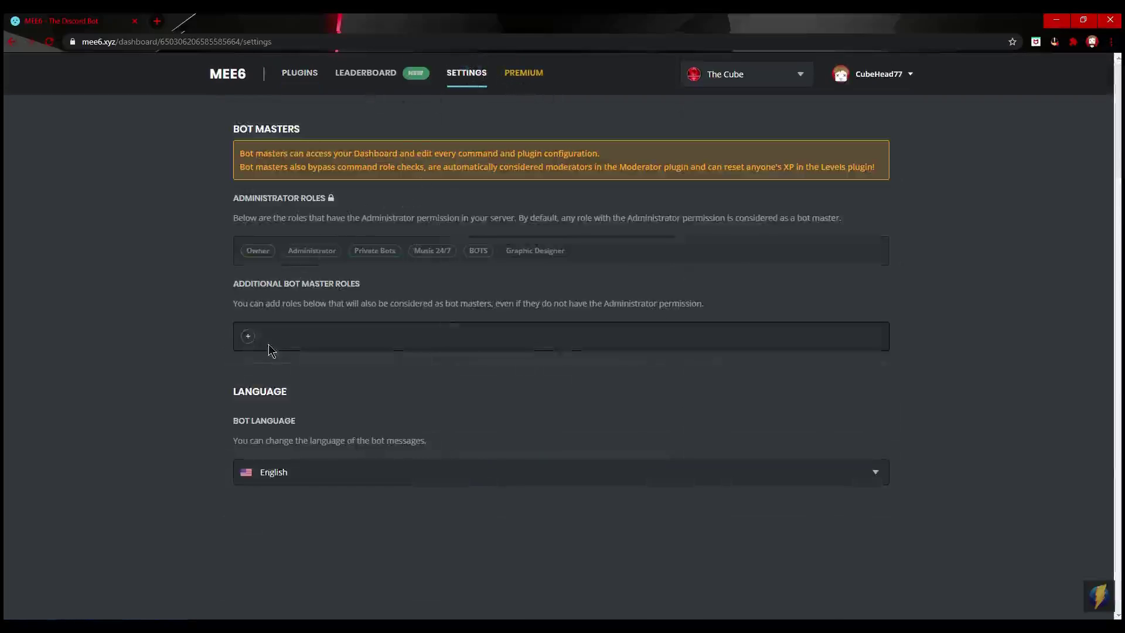
left_click(369, 73)
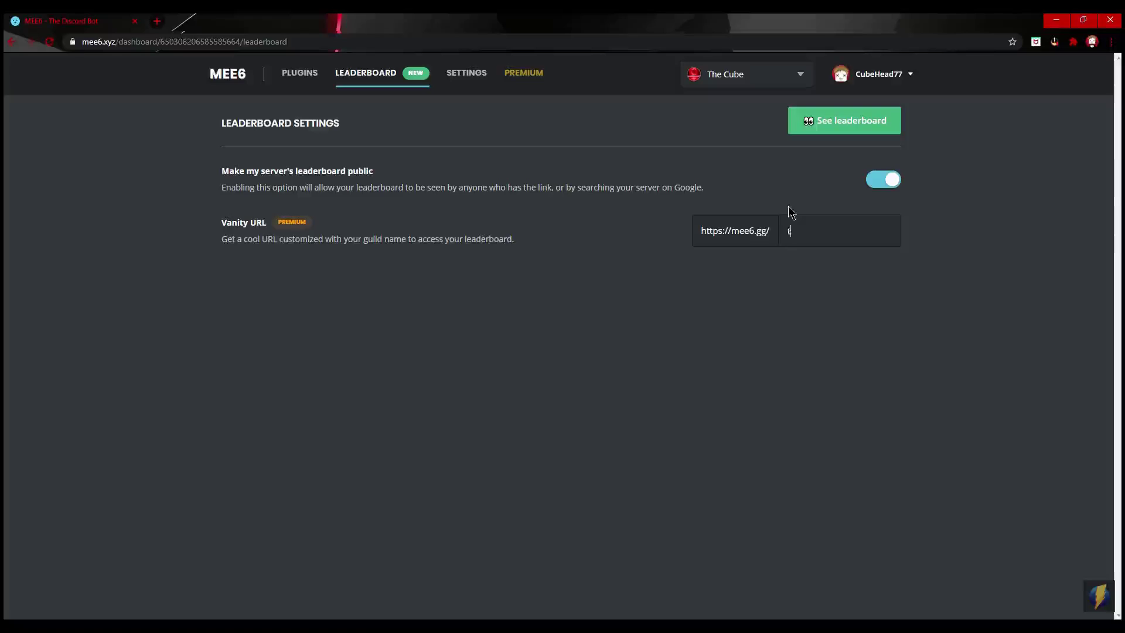
- Enter 'thecube' as the leaderboard's vanity URL and save the change
type("hecube")
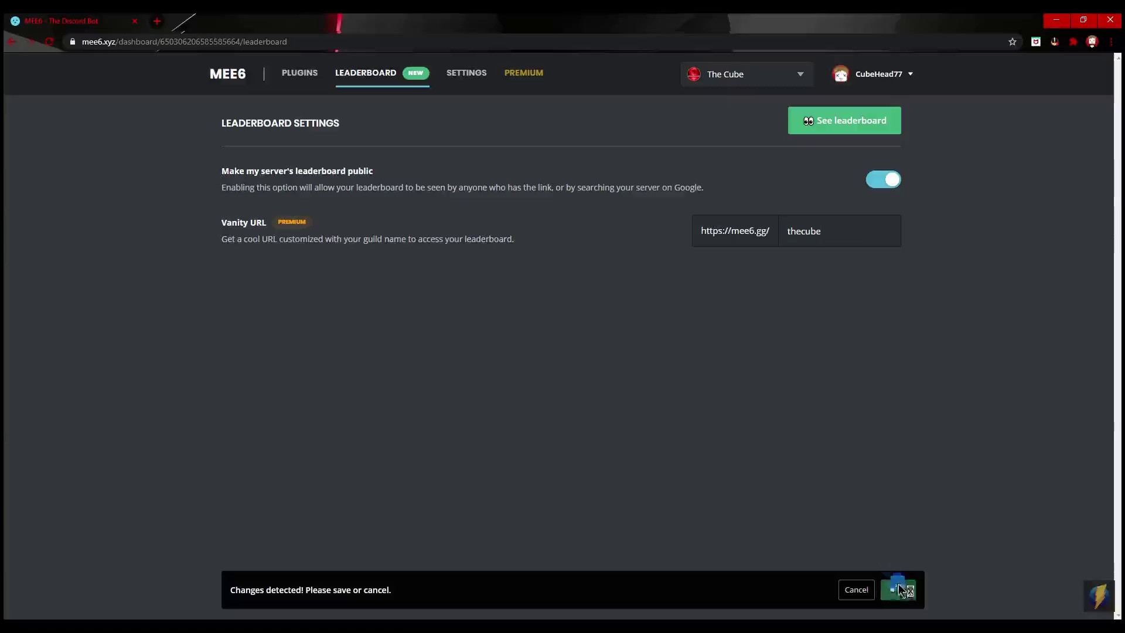
left_click(898, 589)
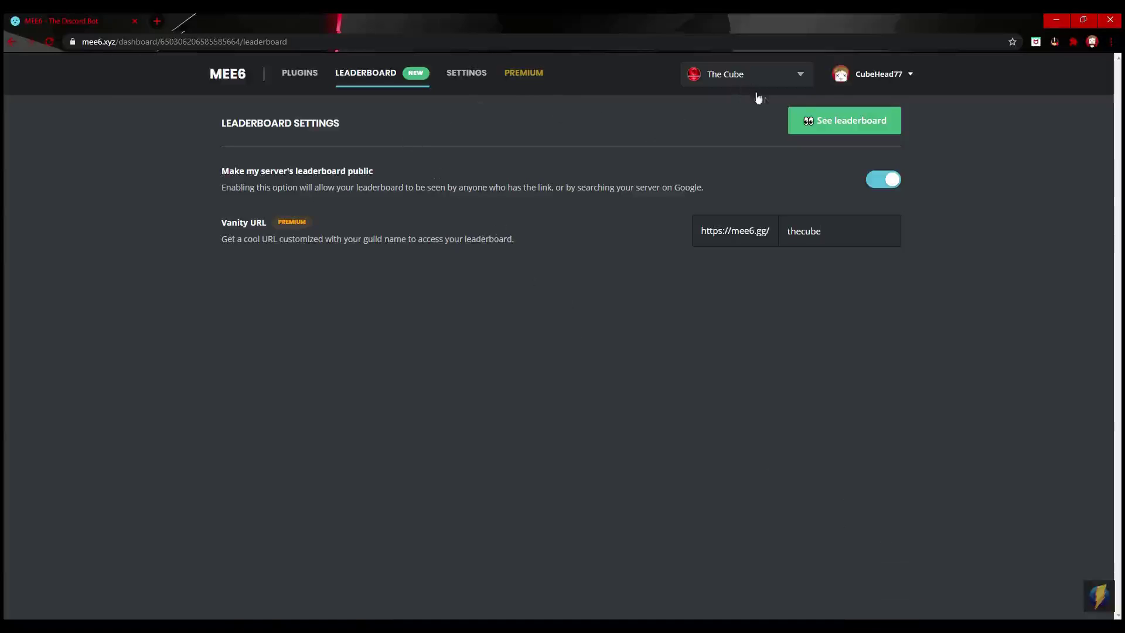
- Open The Cube's public leaderboard, cancel a banner upload, and open the personal rank card editor
left_click(845, 120)
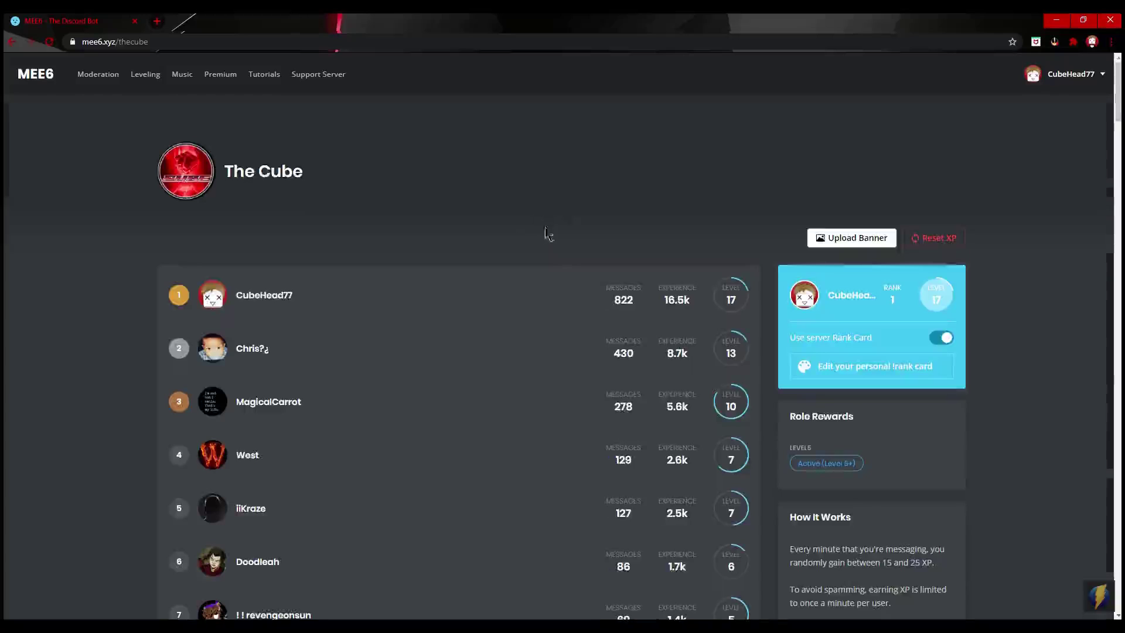
left_click(845, 239)
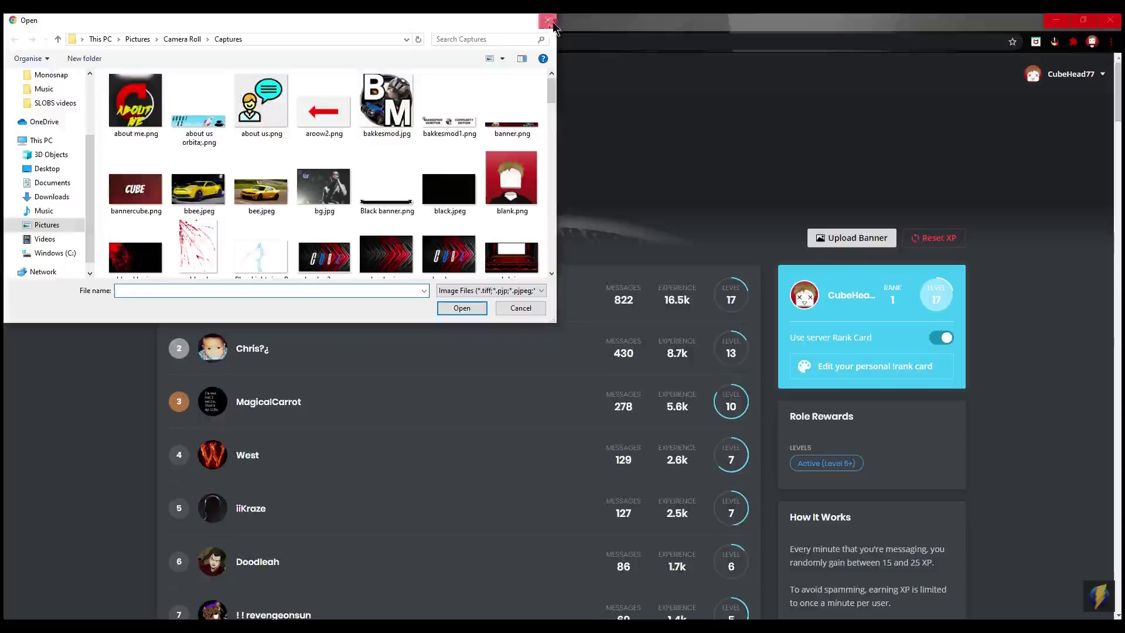
left_click(548, 22)
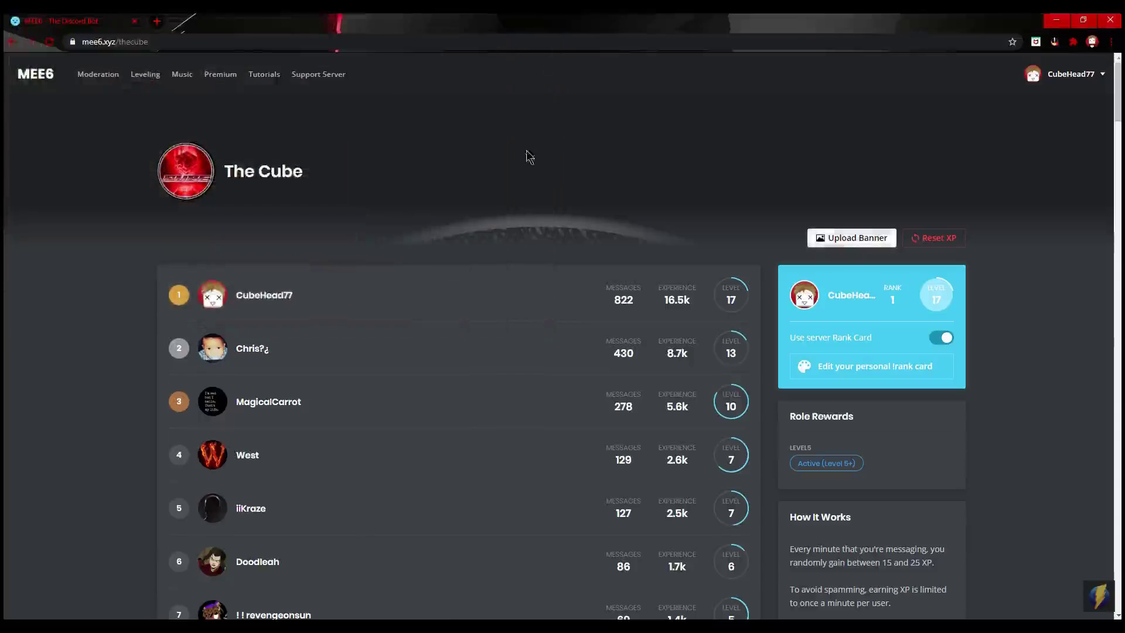
left_click(872, 367)
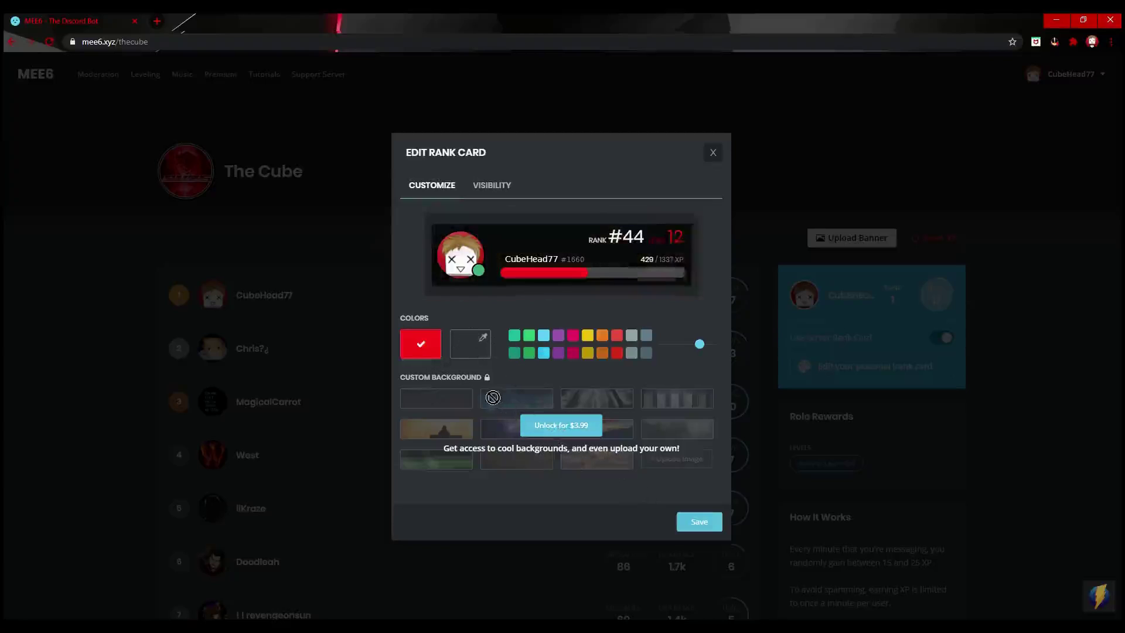
- Choose a new rank card background, fine-tune its colour shade, and save the personal rank card
left_click(586, 401)
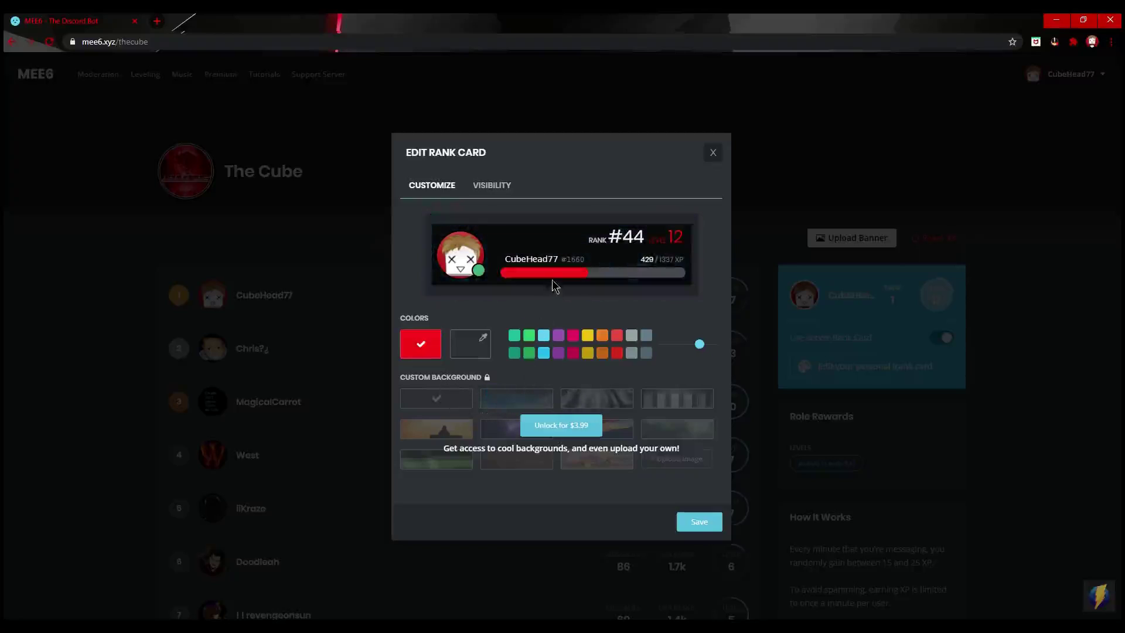
left_click_drag(694, 354, 699, 352)
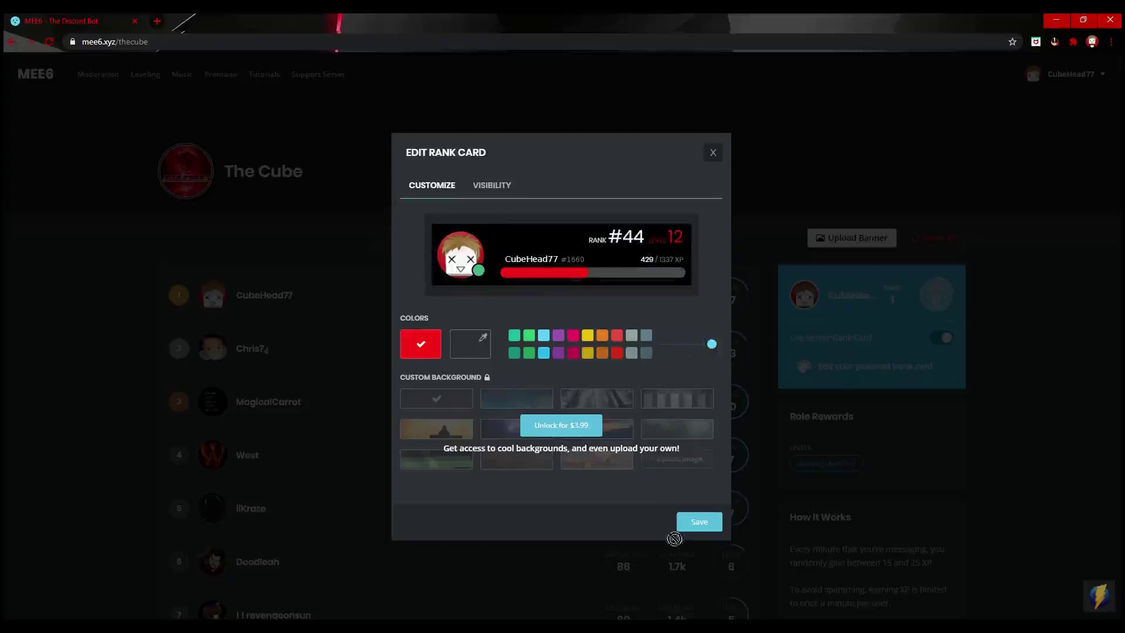
left_click(700, 521)
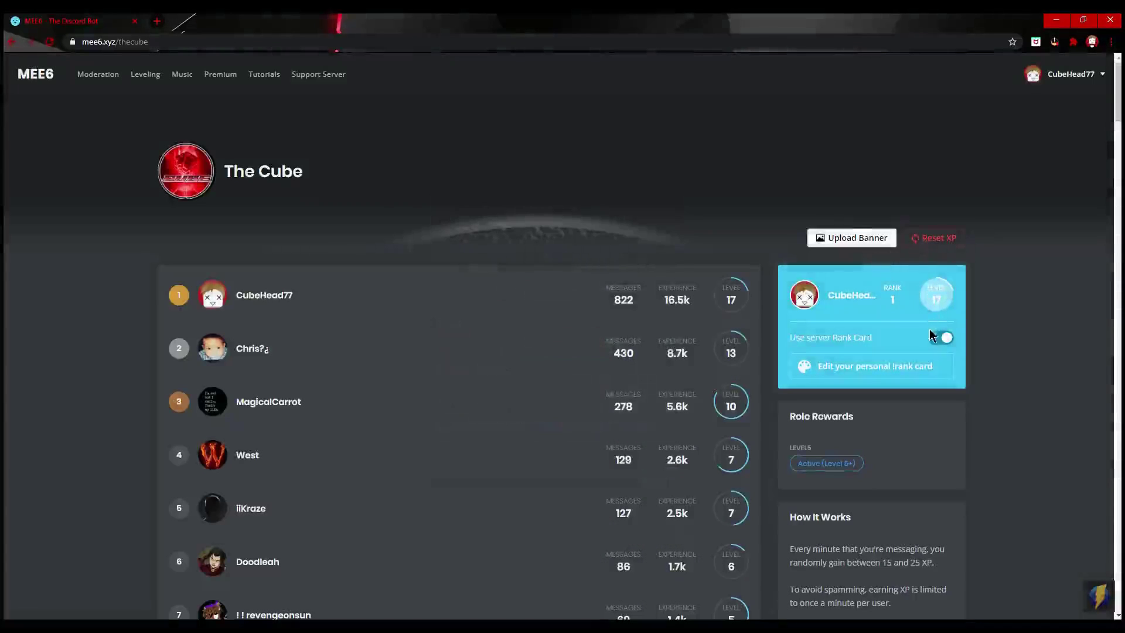
- Reopen the personal rank card editor to check its visibility settings, then close it
left_click(922, 364)
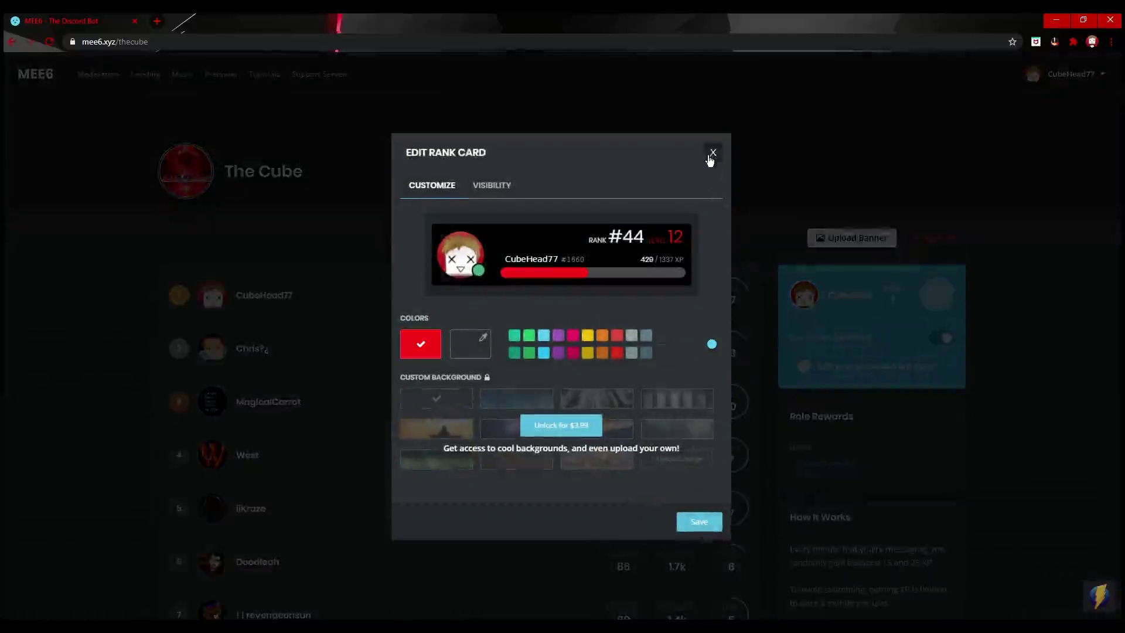
left_click(713, 152)
left_click(873, 365)
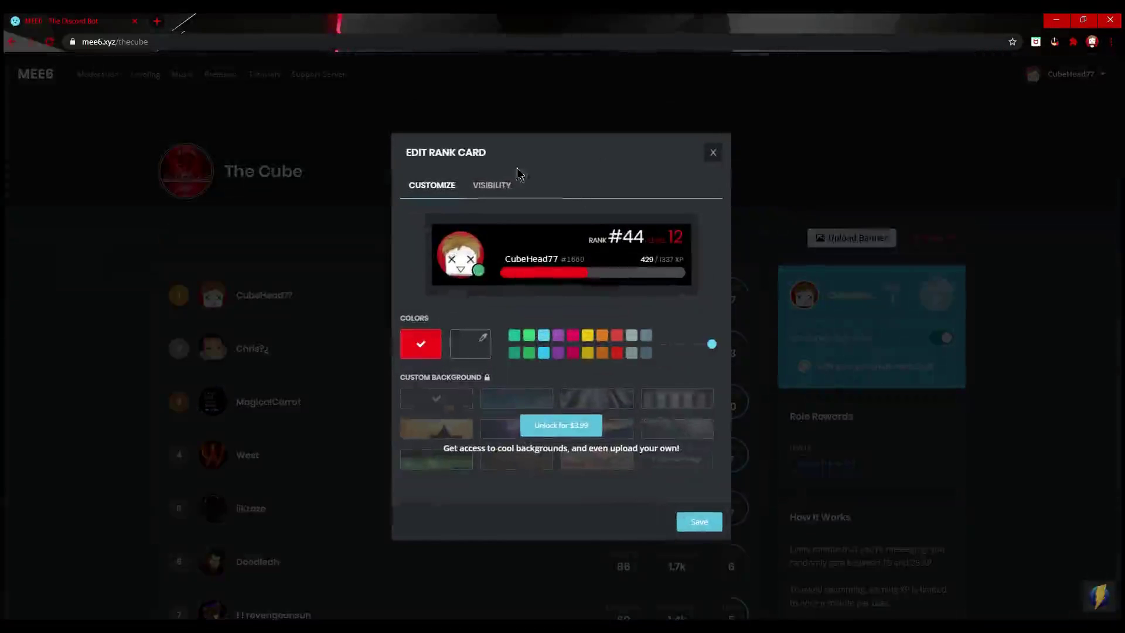
left_click(495, 183)
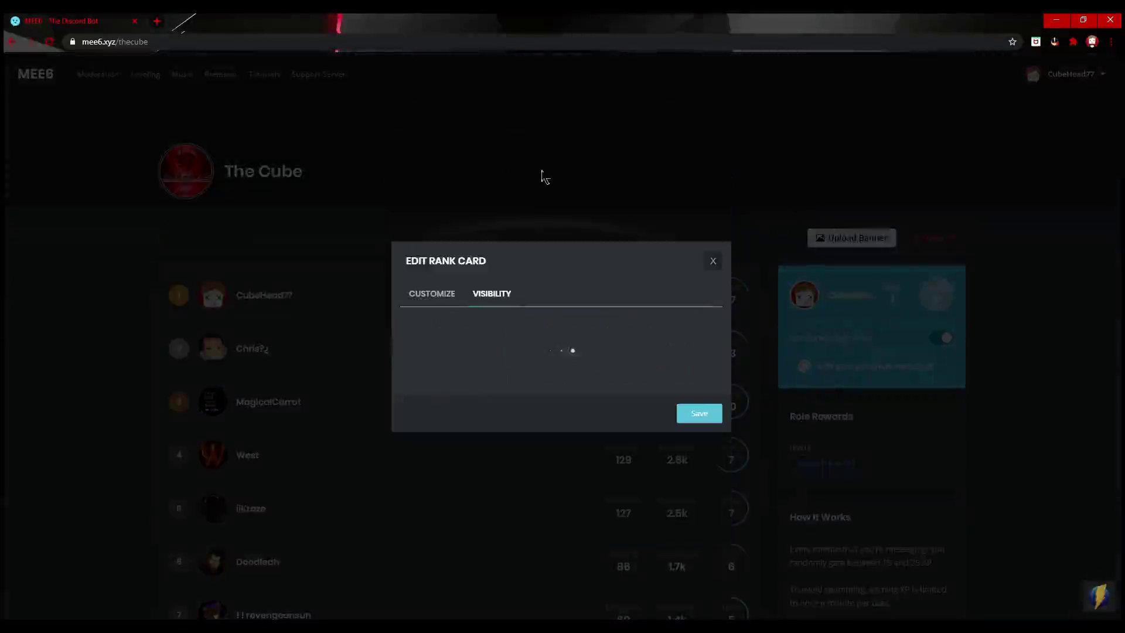
left_click(713, 260)
scroll(788, 354, "down", 3)
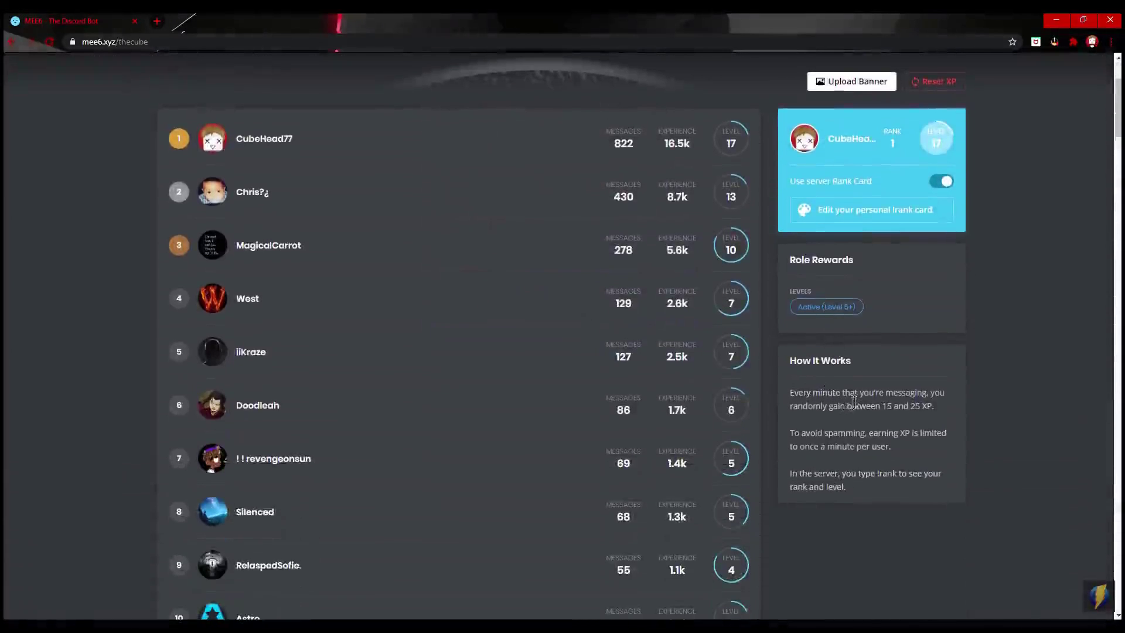
scroll(855, 400, "up", 2)
- Turn Use server Rank Card off and back on, then return to the MEE6 home page
left_click(945, 258)
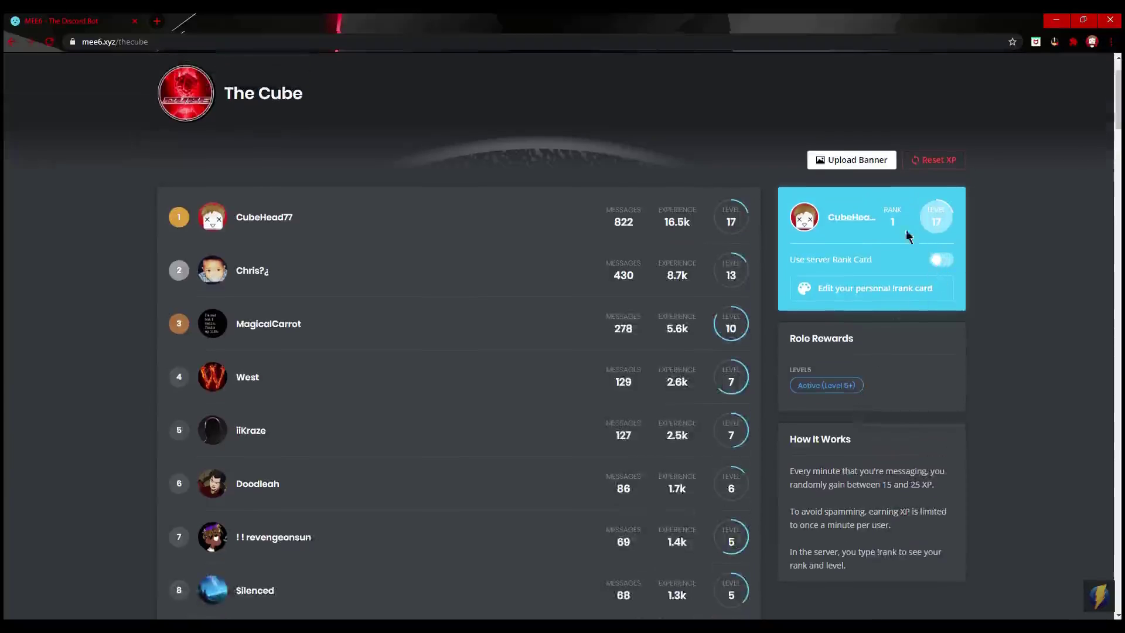
left_click(938, 260)
scroll(596, 124, "up", 2)
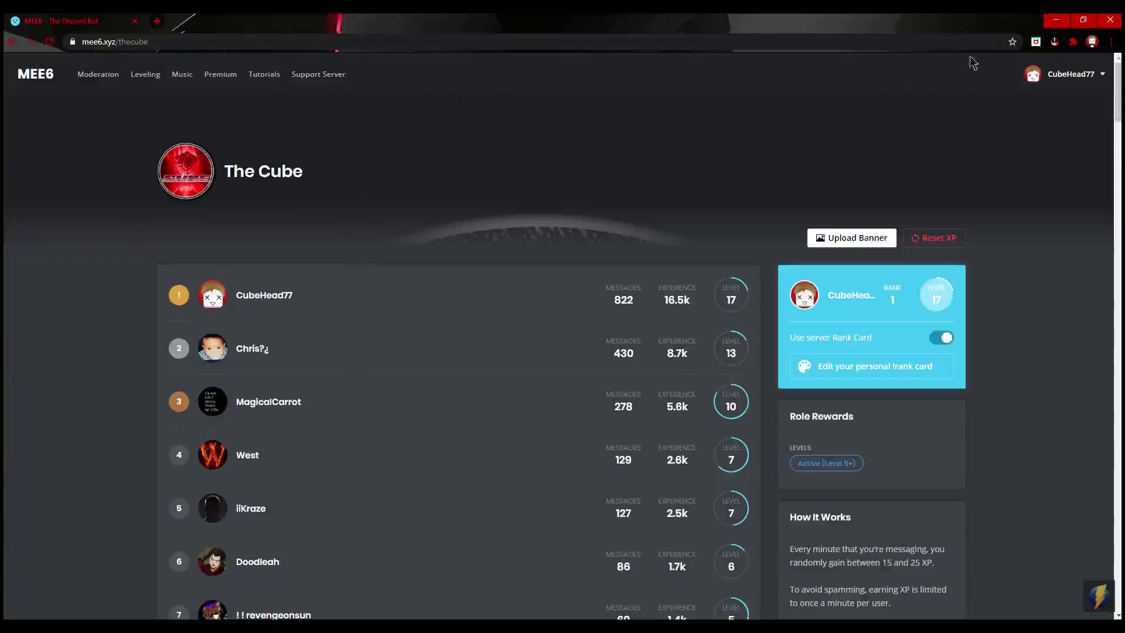
left_click(45, 78)
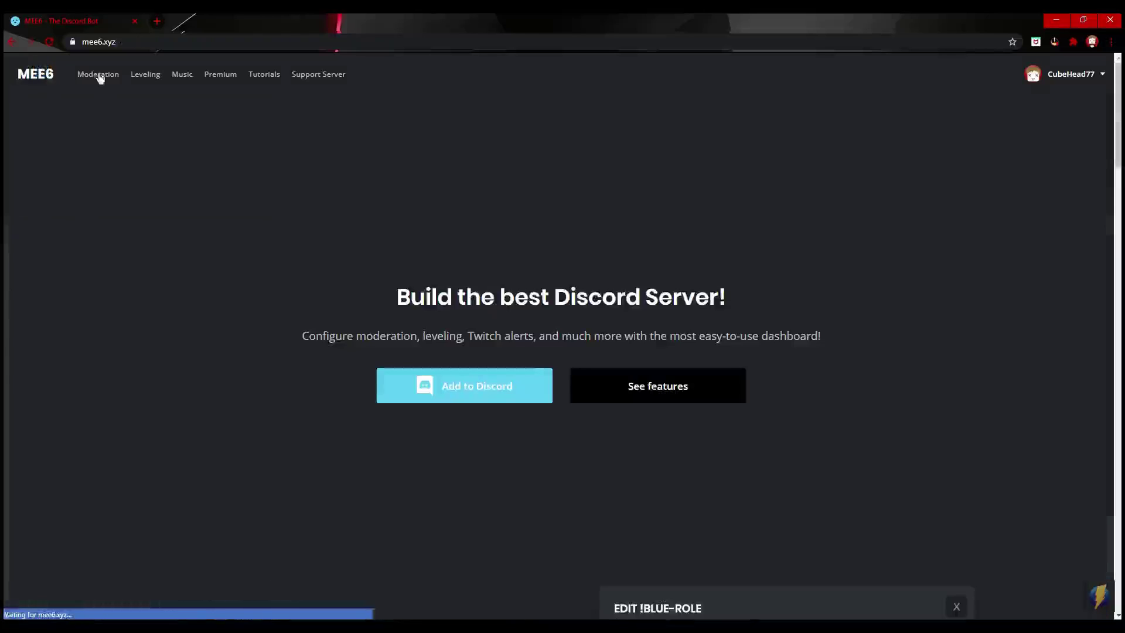
- Go to The Cube's dashboard, glance at Custom Commands, then open the Welcome plugin
left_click(470, 388)
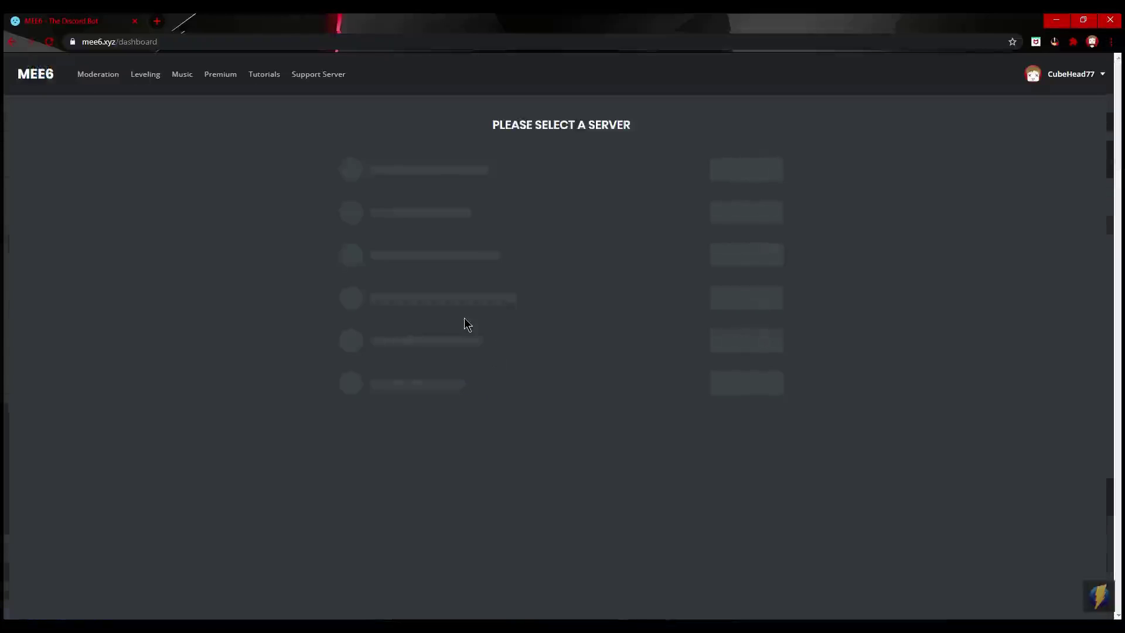
scroll(586, 421, "down", 1)
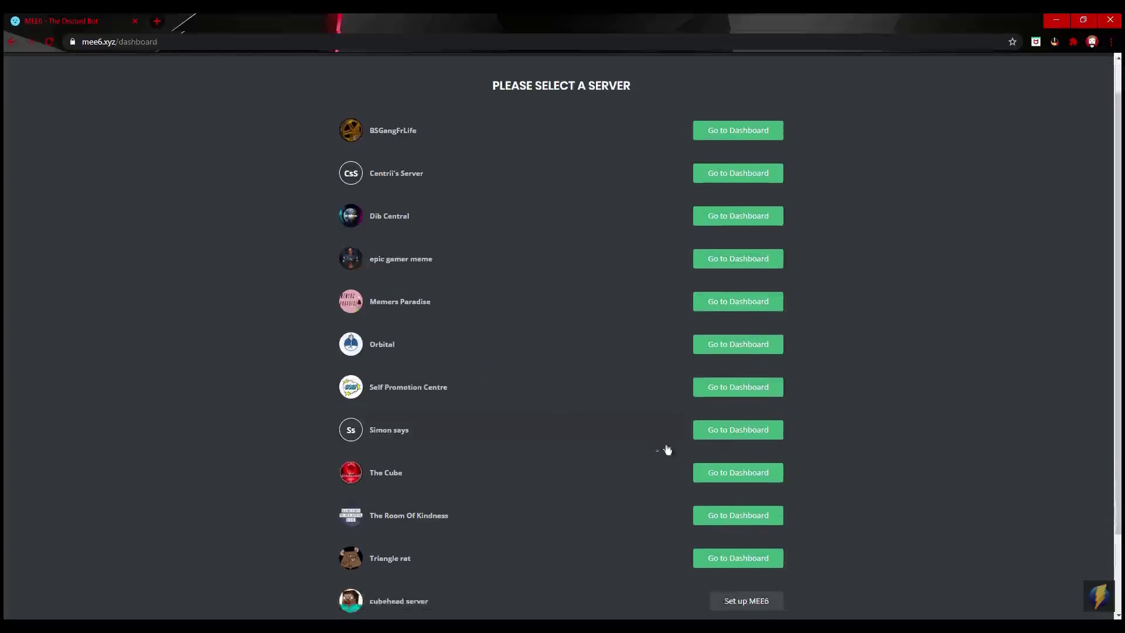
left_click(725, 463)
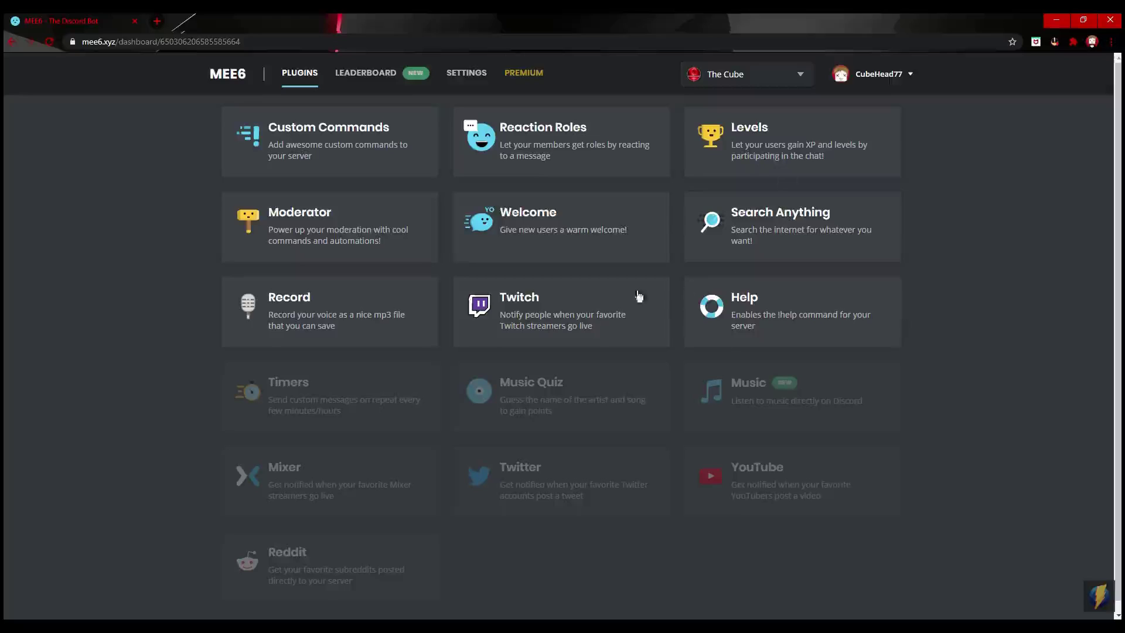
left_click(318, 162)
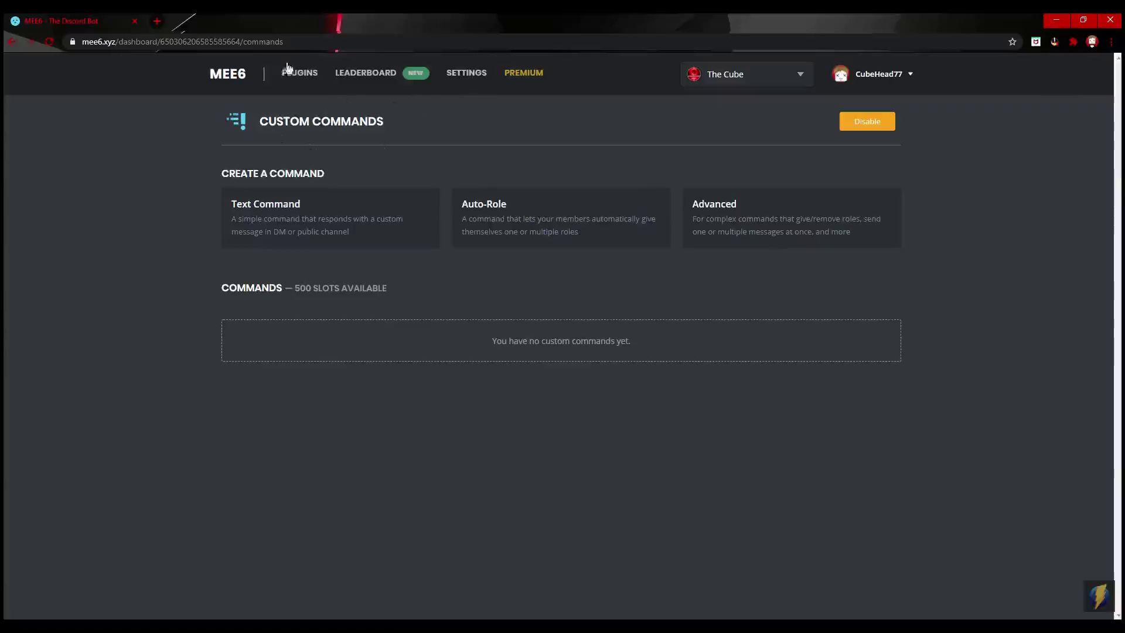
left_click(298, 81)
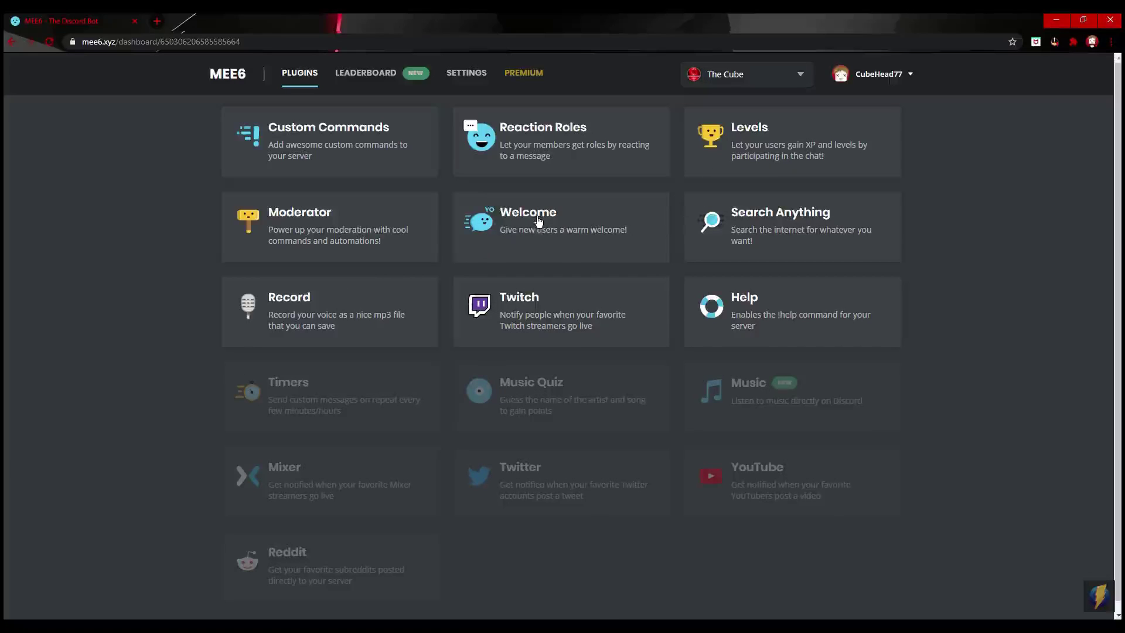
left_click(518, 225)
- Enable sending a welcome card to new members
scroll(457, 389, "down", 2)
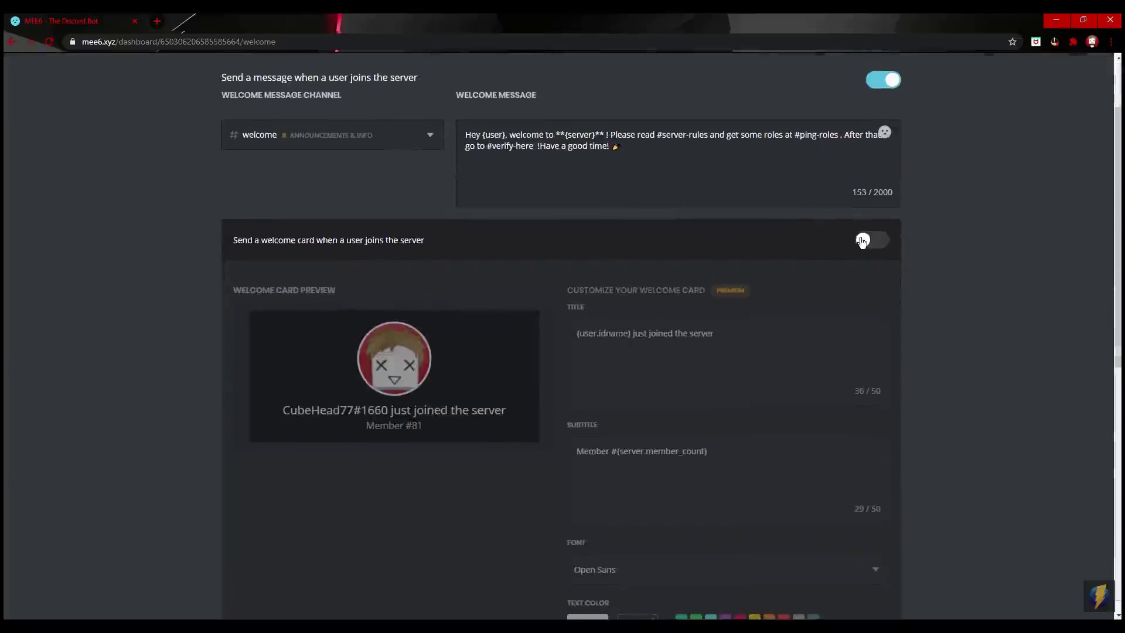
left_click(863, 240)
scroll(501, 328, "down", 2)
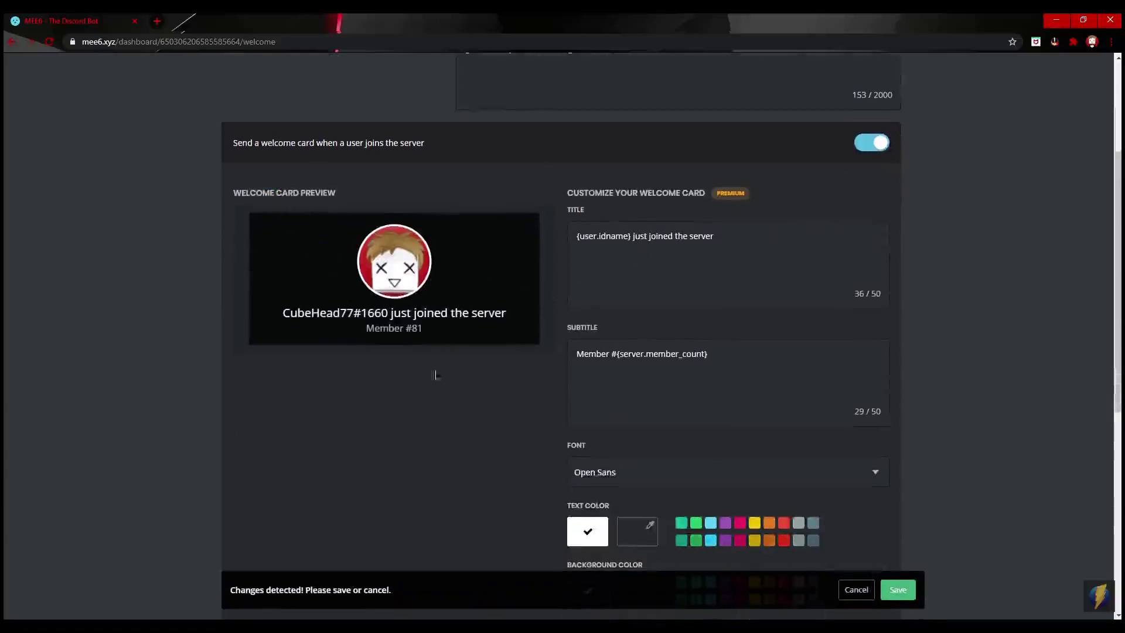
scroll(590, 423, "down", 1)
scroll(589, 417, "down", 4)
scroll(522, 364, "down", 2)
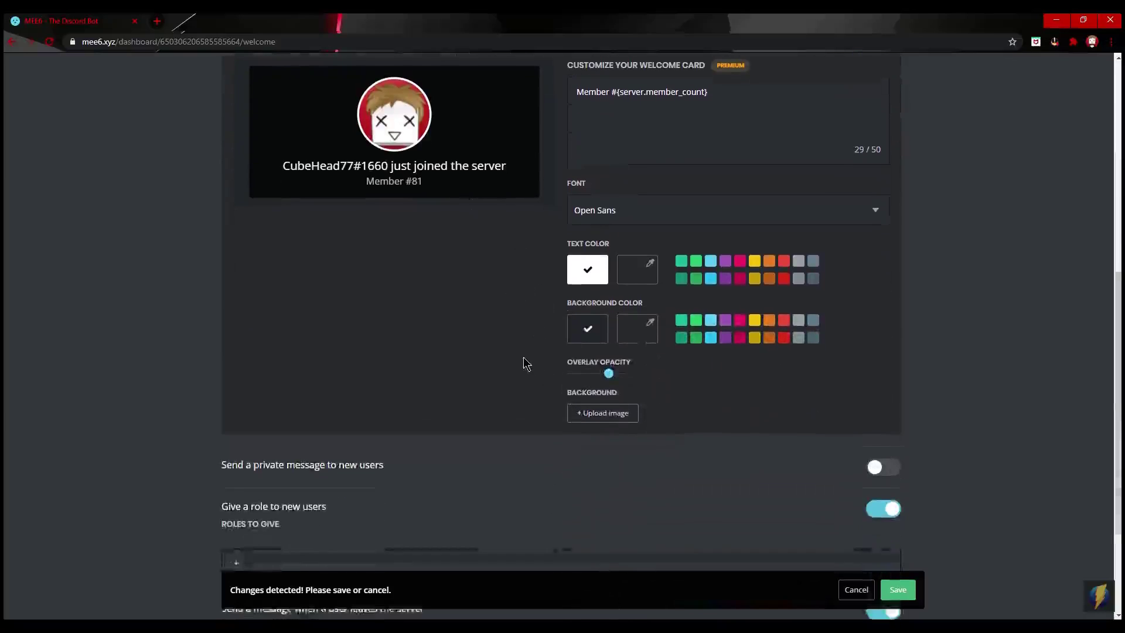
- Upload bannercube.png as the welcome card background and save
left_click(600, 403)
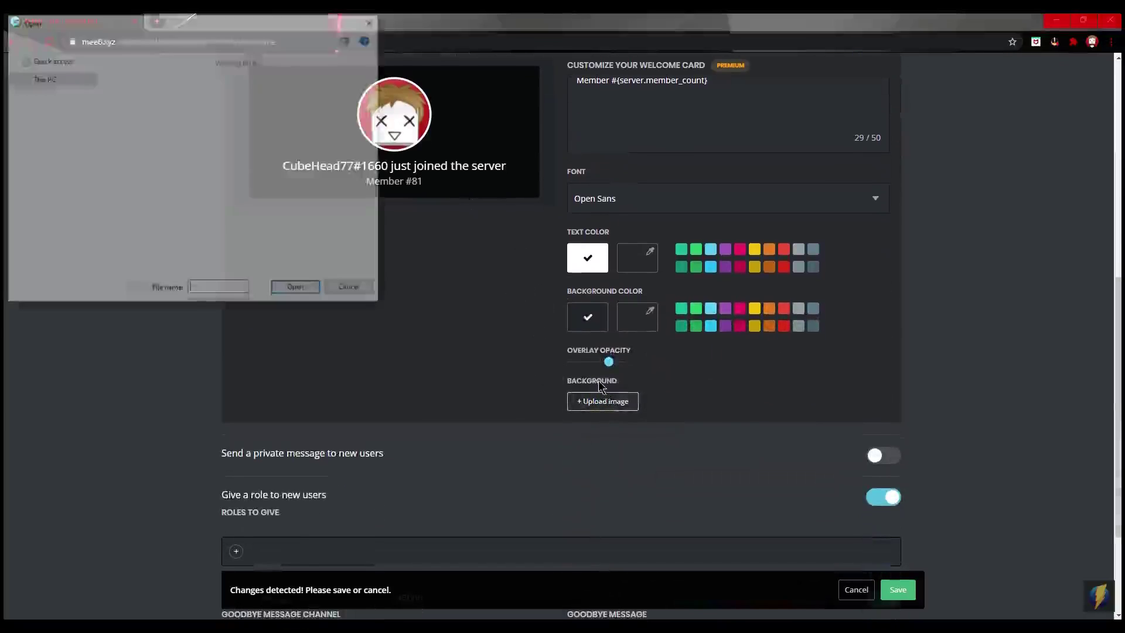
scroll(169, 160, "down", 1)
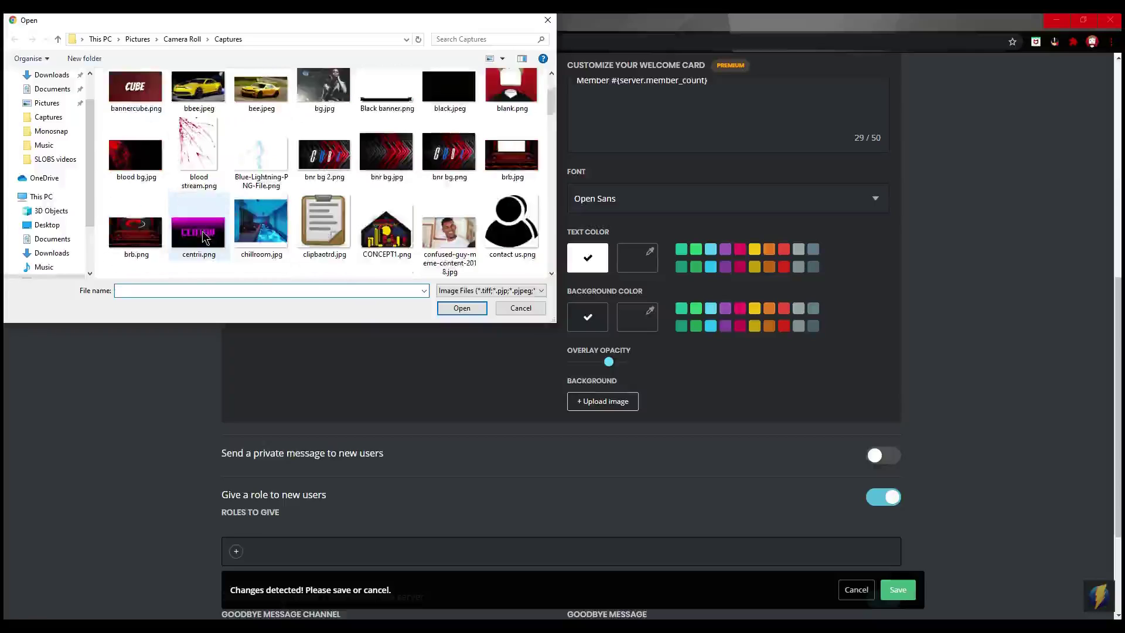
double_click(135, 96)
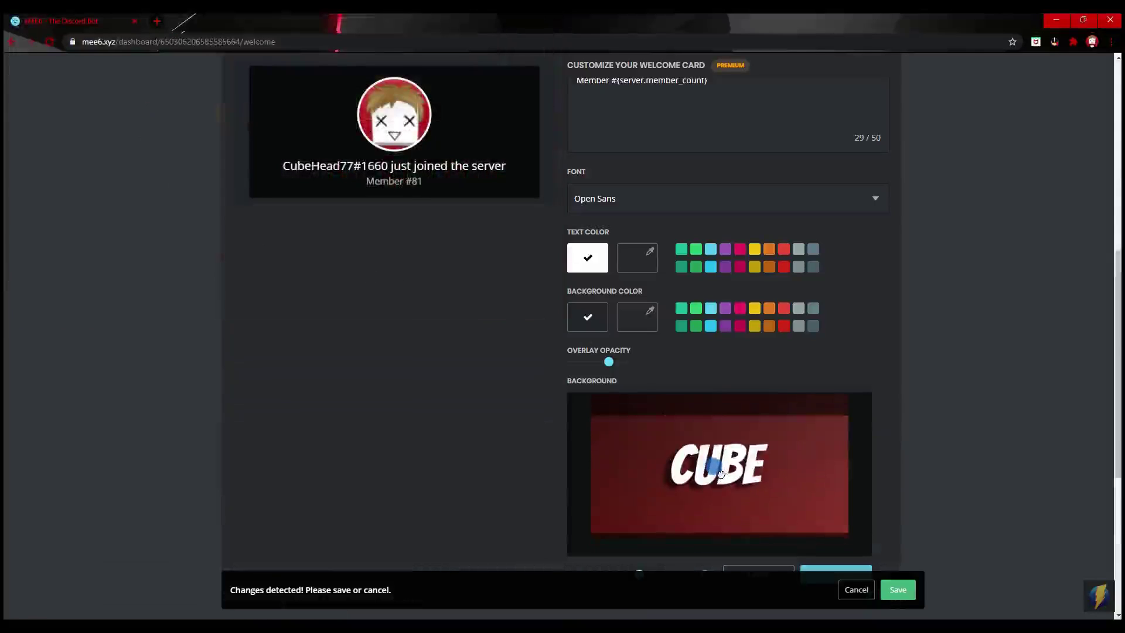
left_click(896, 589)
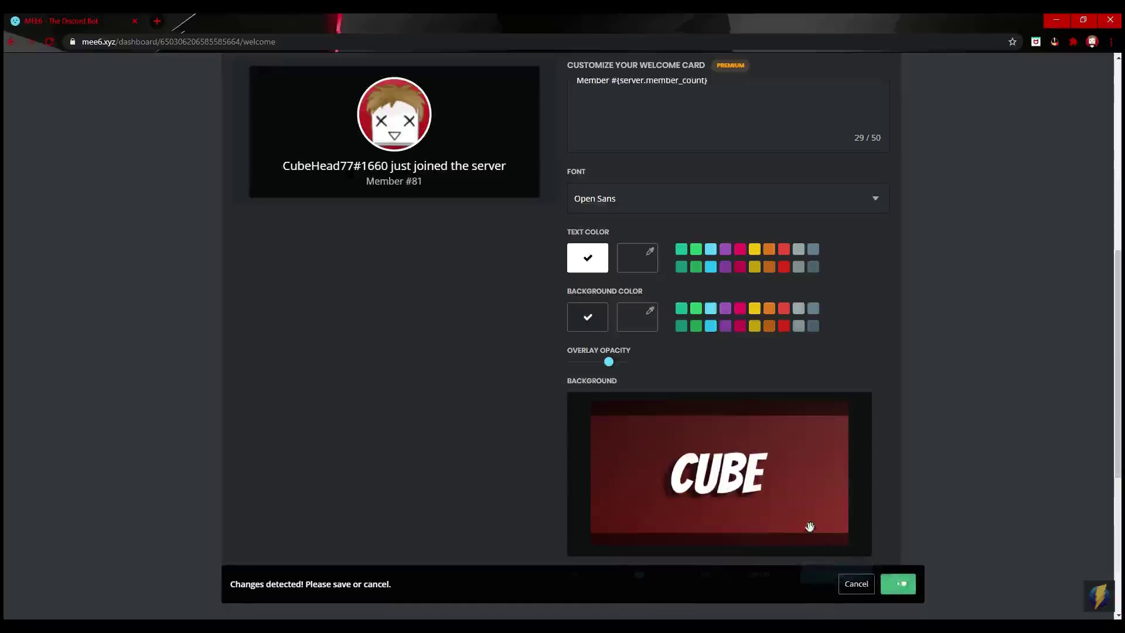
scroll(736, 543, "up", 2)
scroll(532, 432, "up", 2)
scroll(518, 385, "down", 2)
scroll(518, 385, "down", 2)
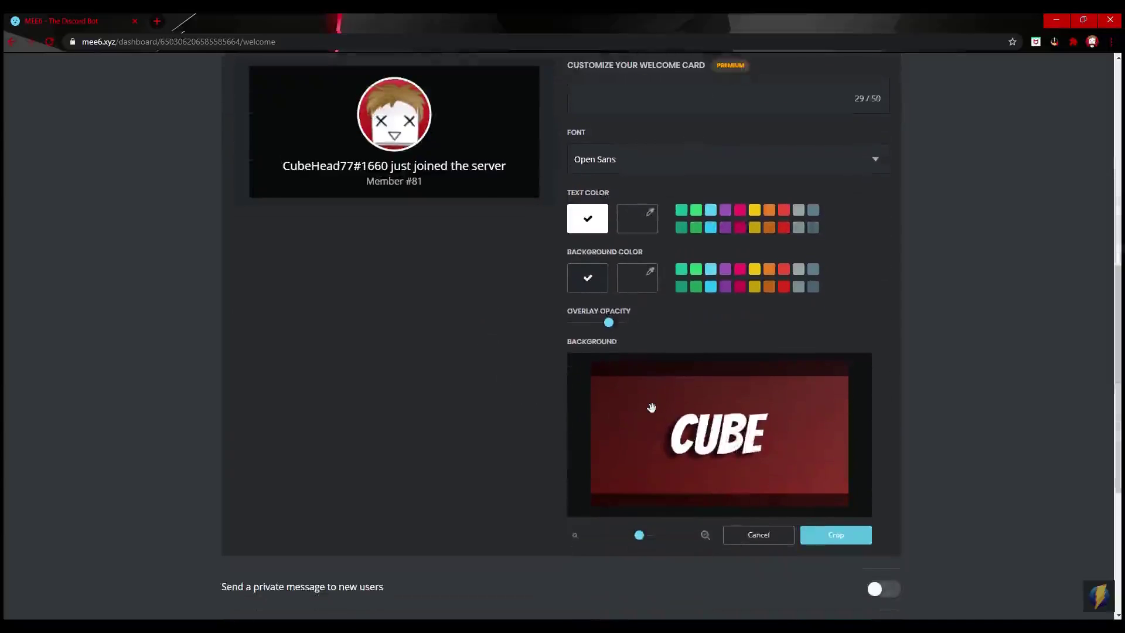
scroll(396, 168, "up", 2)
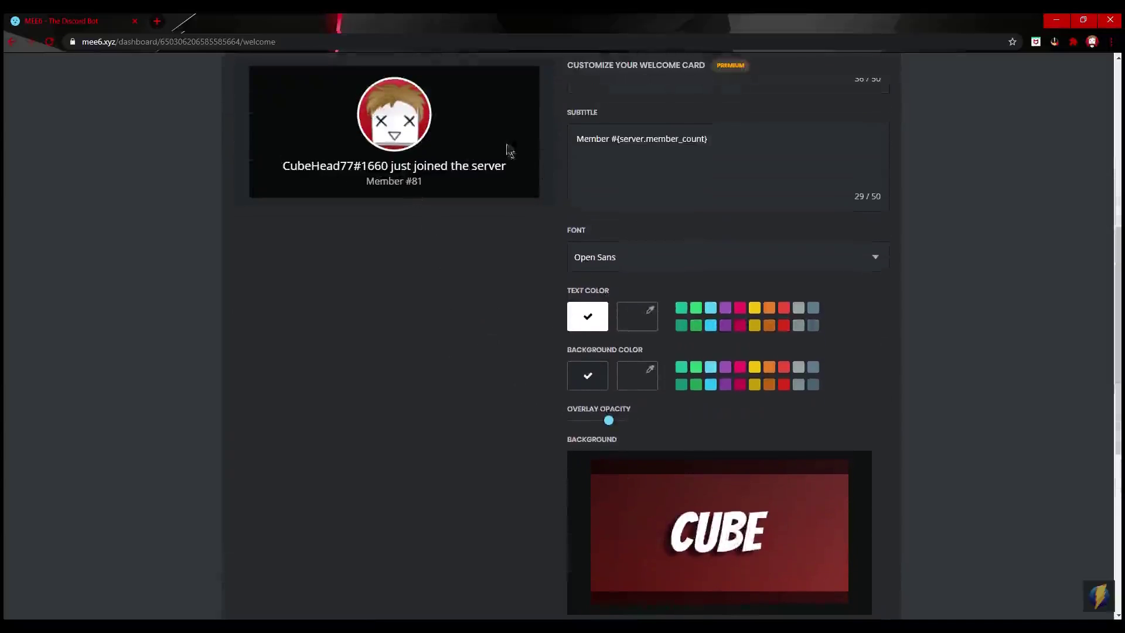
scroll(520, 159, "up", 2)
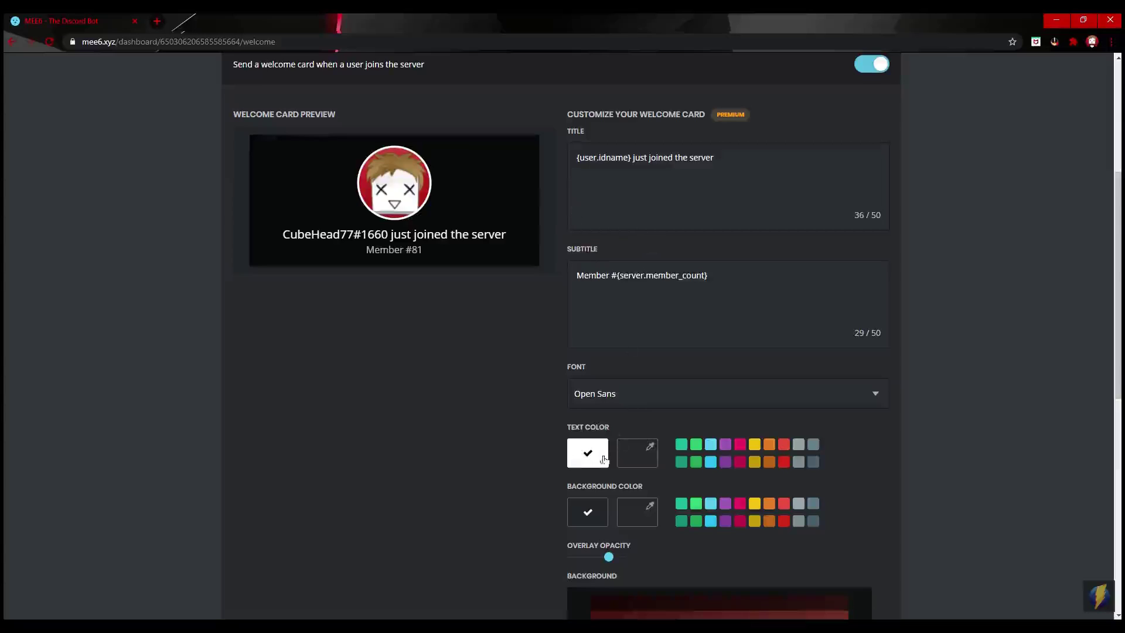
- Give the welcome card a custom background colour, blue then darkened, and save it
left_click(619, 510)
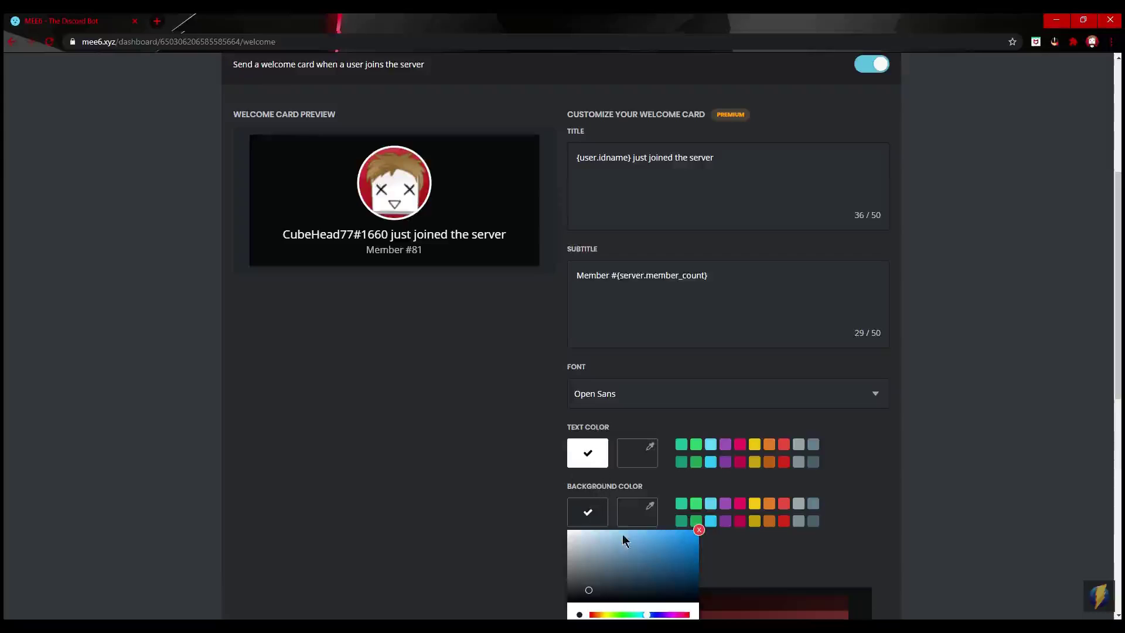
left_click(684, 563)
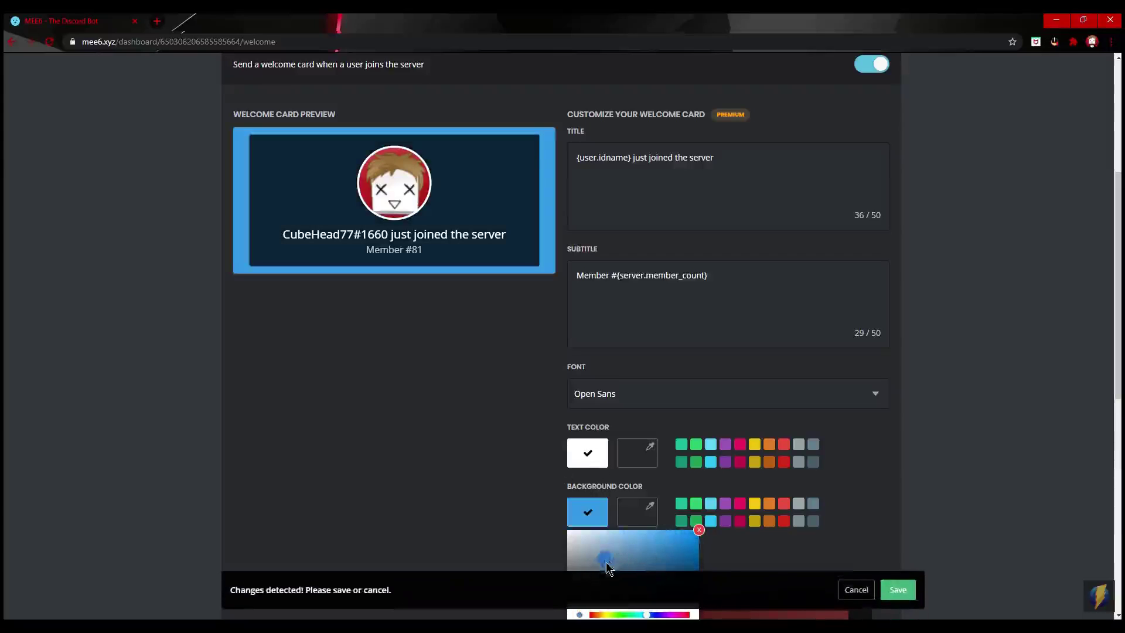
left_click_drag(571, 571, 867, 604)
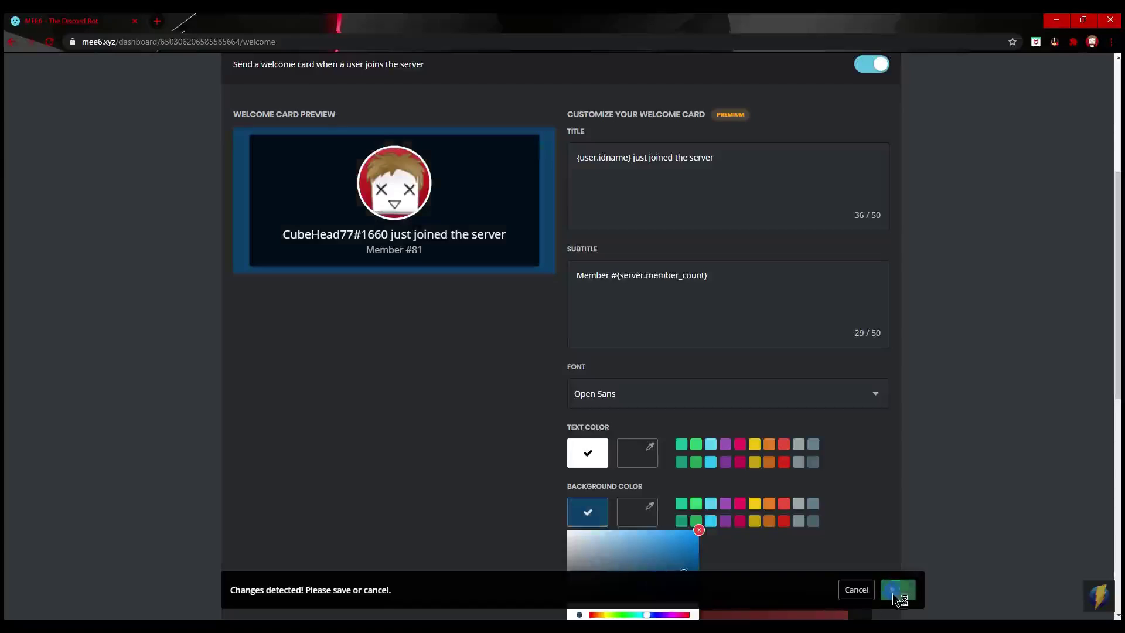
left_click(891, 592)
- Set the welcome card background to near-black #1F2020 and save
left_click_drag(612, 581, 569, 600)
left_click(888, 590)
scroll(852, 469, "down", 3)
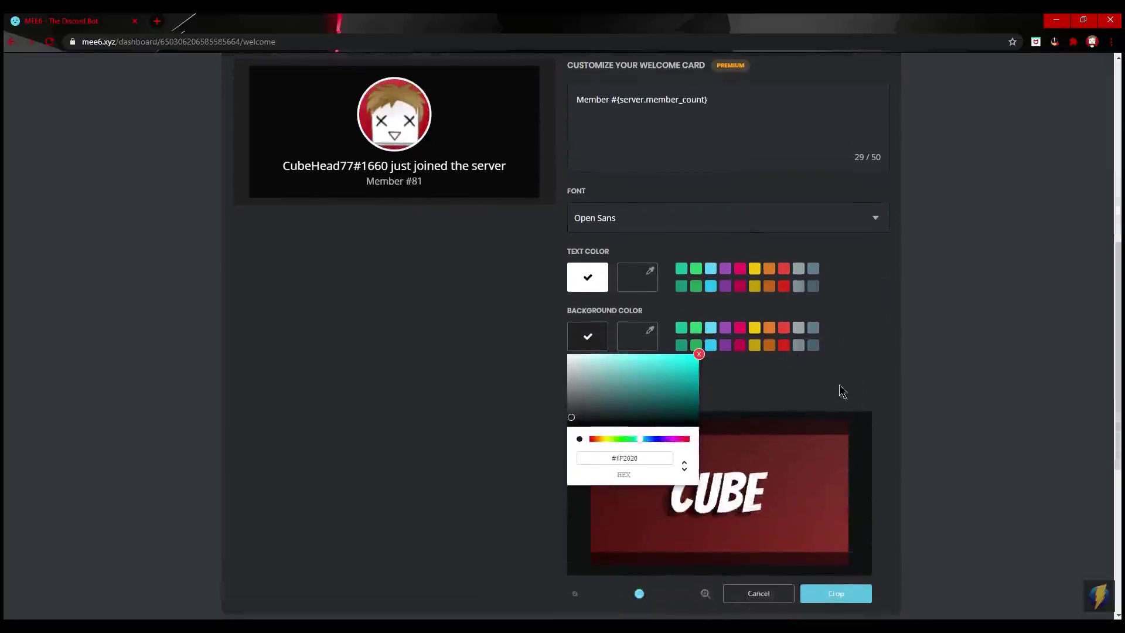
scroll(806, 559, "down", 3)
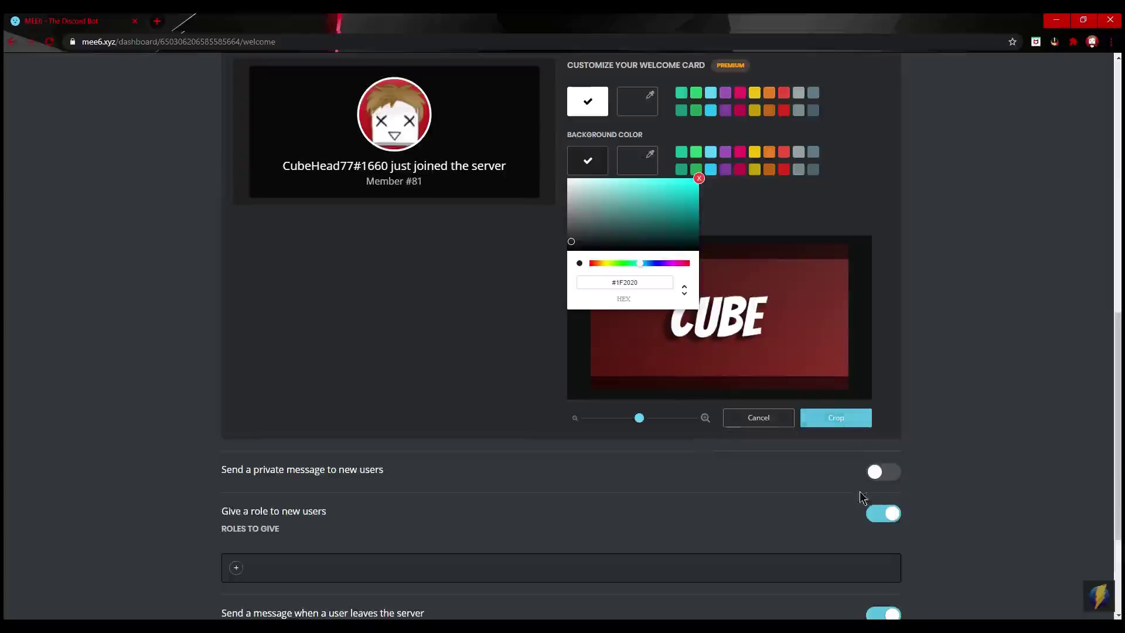
scroll(843, 515, "down", 3)
scroll(344, 420, "up", 3)
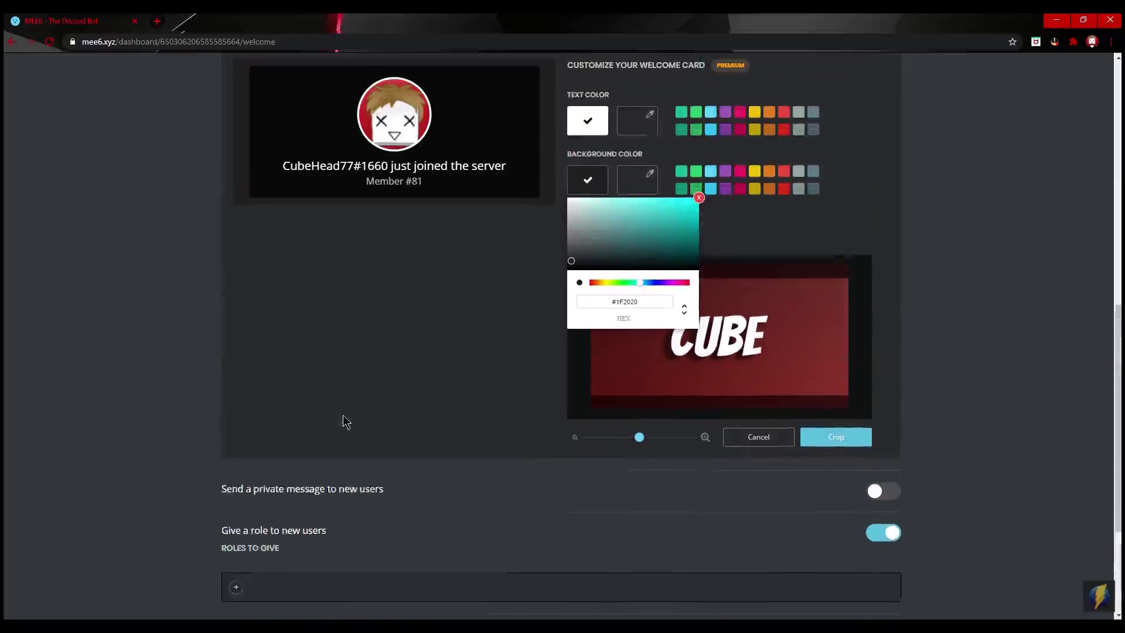
scroll(344, 419, "up", 3)
scroll(515, 325, "up", 4)
scroll(515, 326, "up", 2)
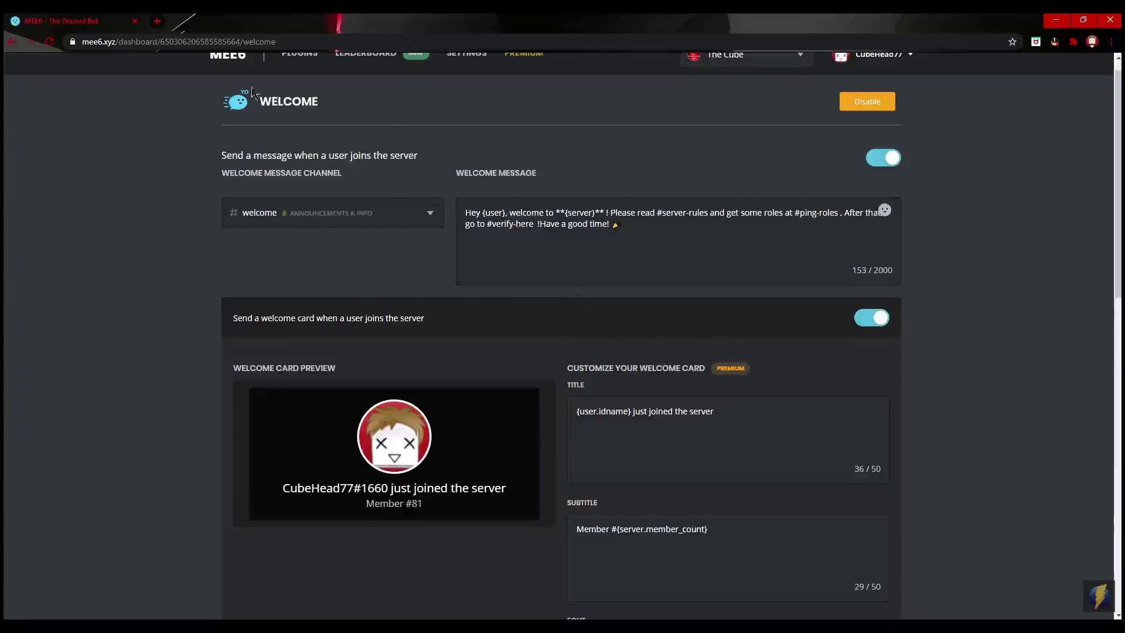
- Open the Twitch plugin's cubeyt_ alert and turn on follow notifications
left_click(11, 42)
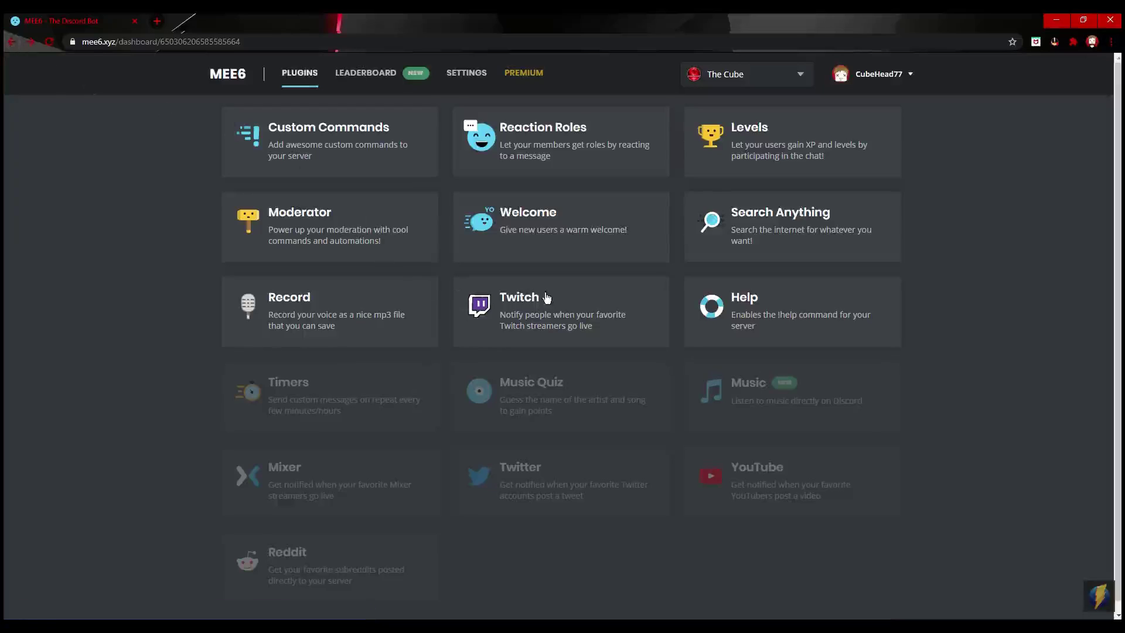
left_click(508, 300)
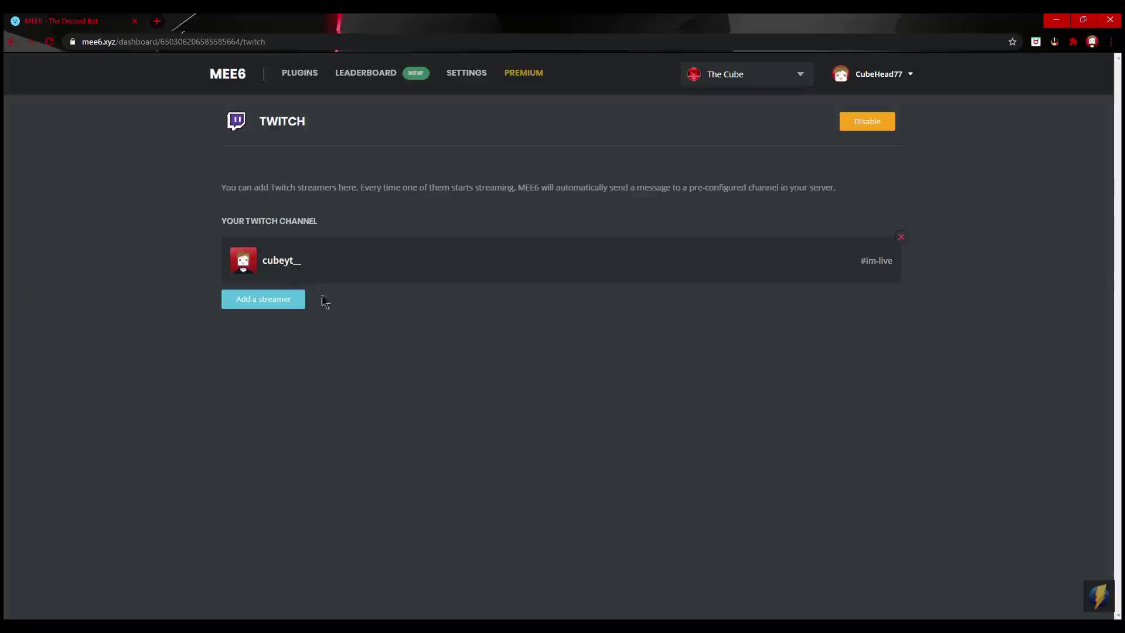
left_click(263, 304)
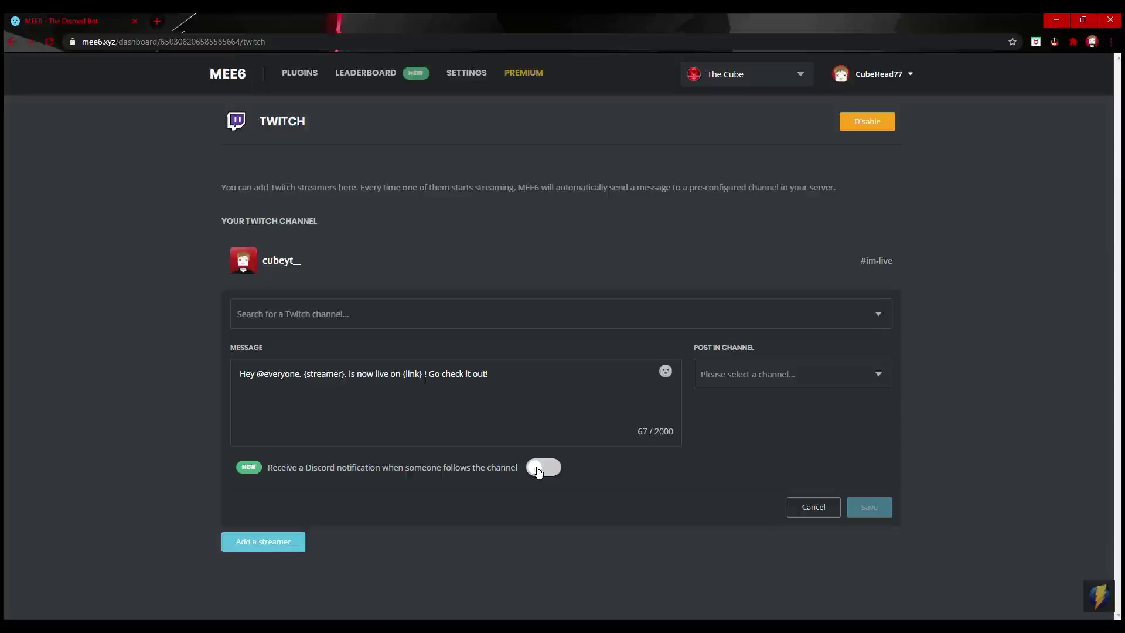
left_click(301, 273)
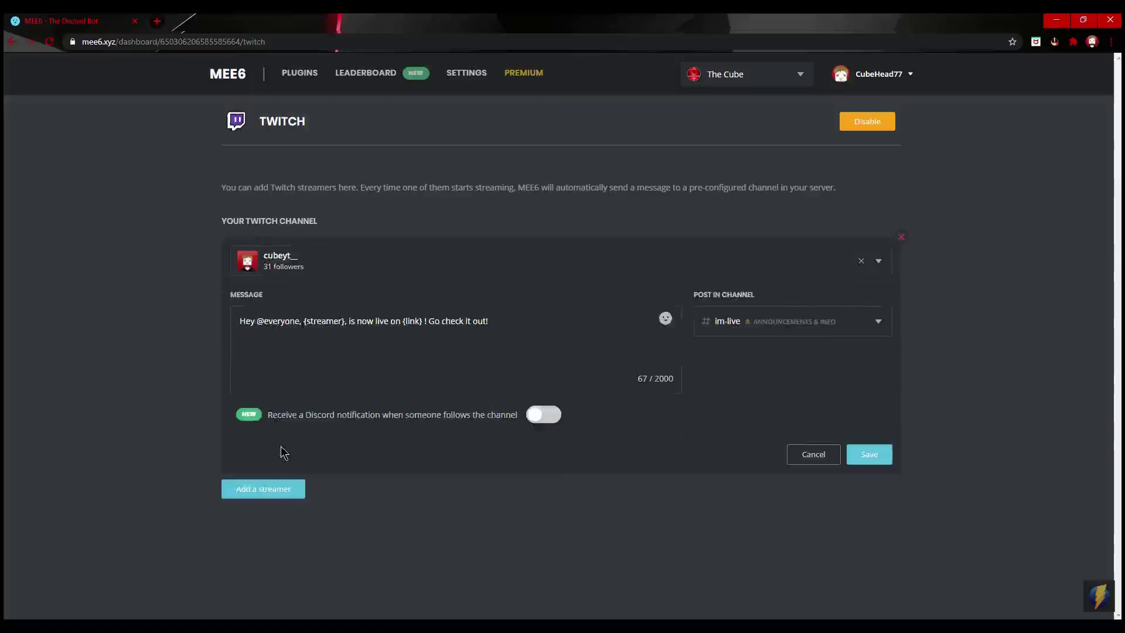
left_click(515, 417)
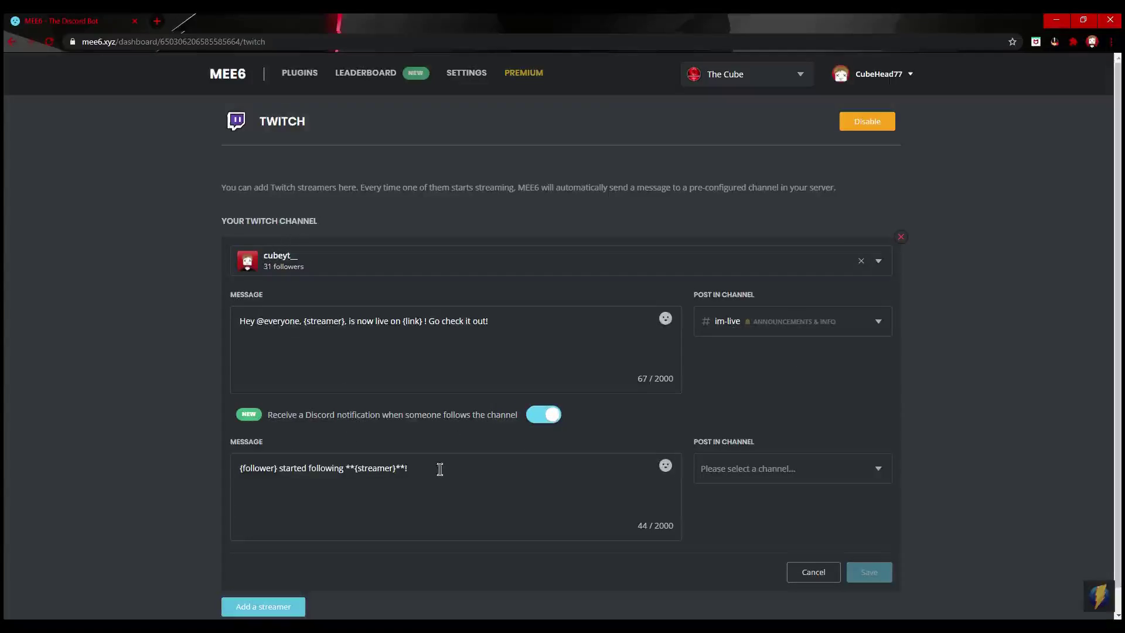
- Search 'ge' in the channel list and pick general-chat for follow notifications
left_click(735, 464)
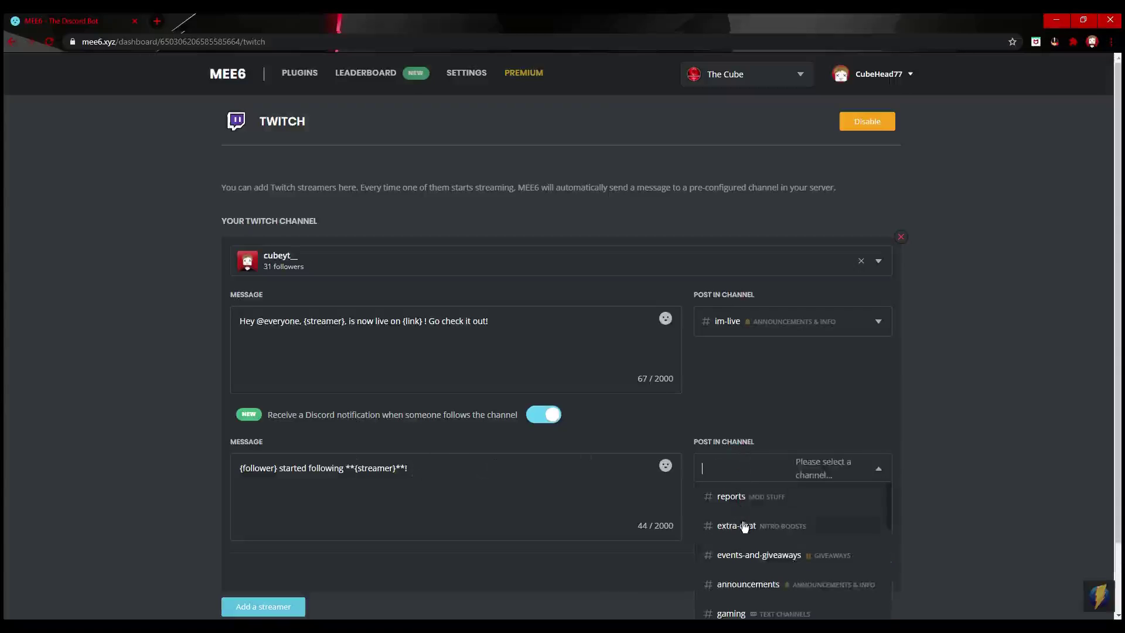
scroll(751, 522, "down", 2)
scroll(750, 521, "down", 2)
scroll(752, 525, "down", 2)
scroll(753, 528, "down", 2)
scroll(754, 545, "down", 1)
scroll(754, 548, "down", 2)
scroll(756, 536, "down", 3)
type("gen")
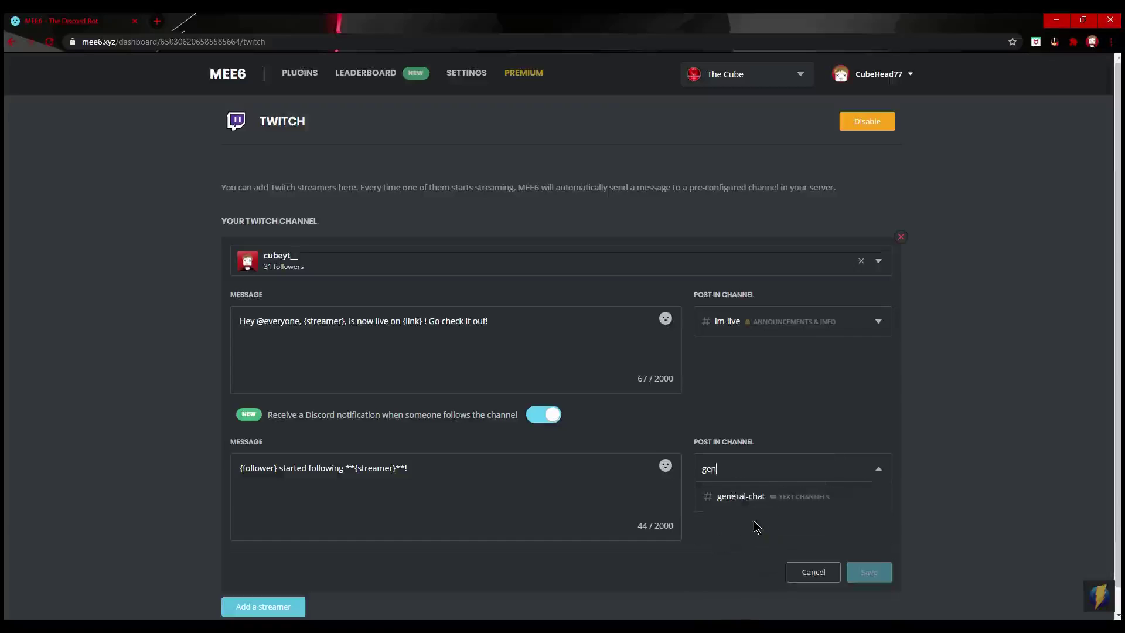
scroll(800, 474, "down", 1)
left_click(794, 459)
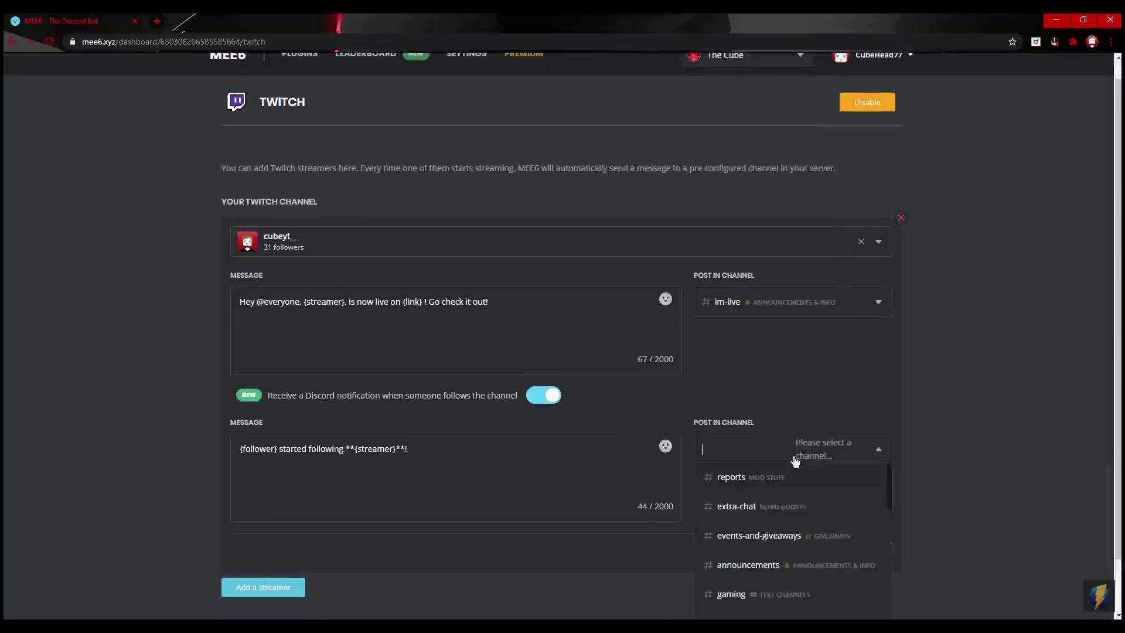
type("gene")
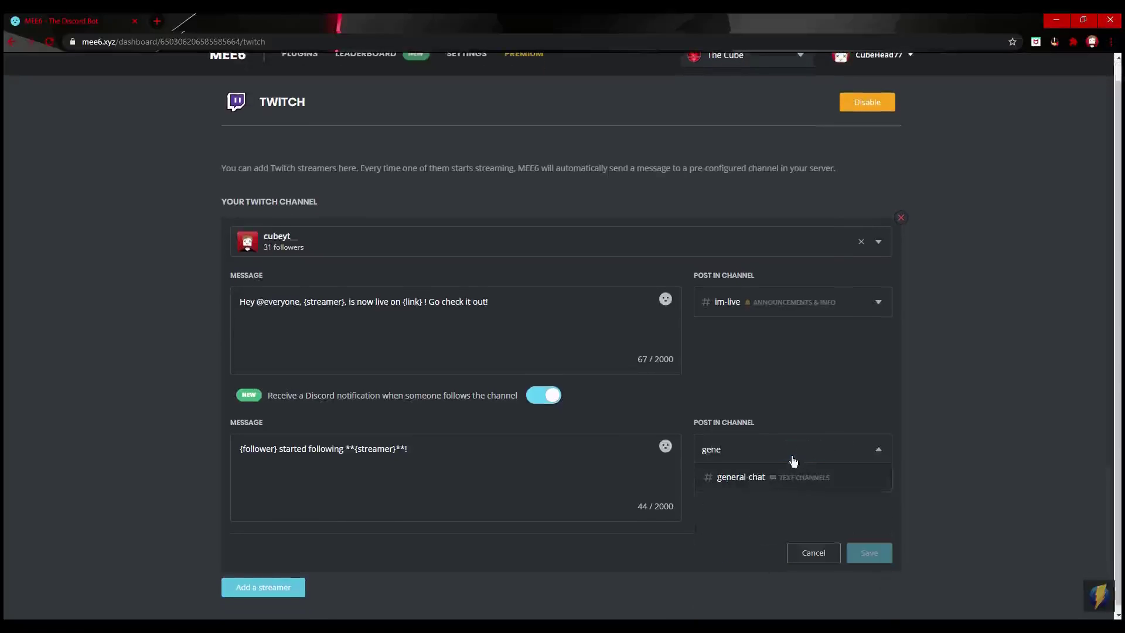
left_click(814, 477)
- Save the cubeyt_ alert and go back to the plugins overview
left_click(869, 553)
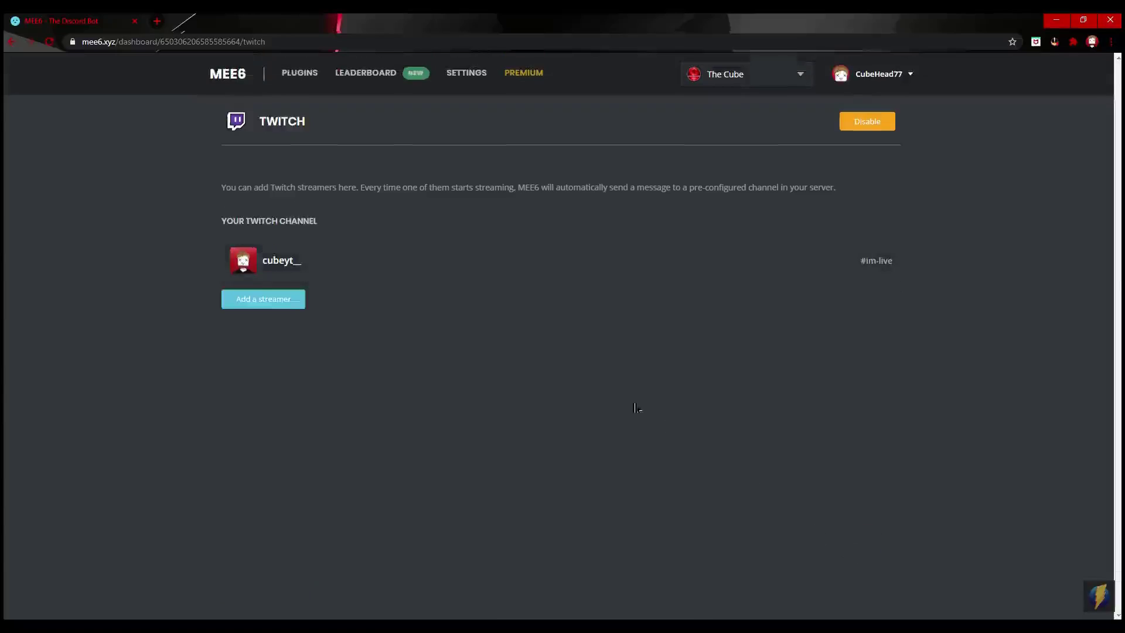
left_click(276, 301)
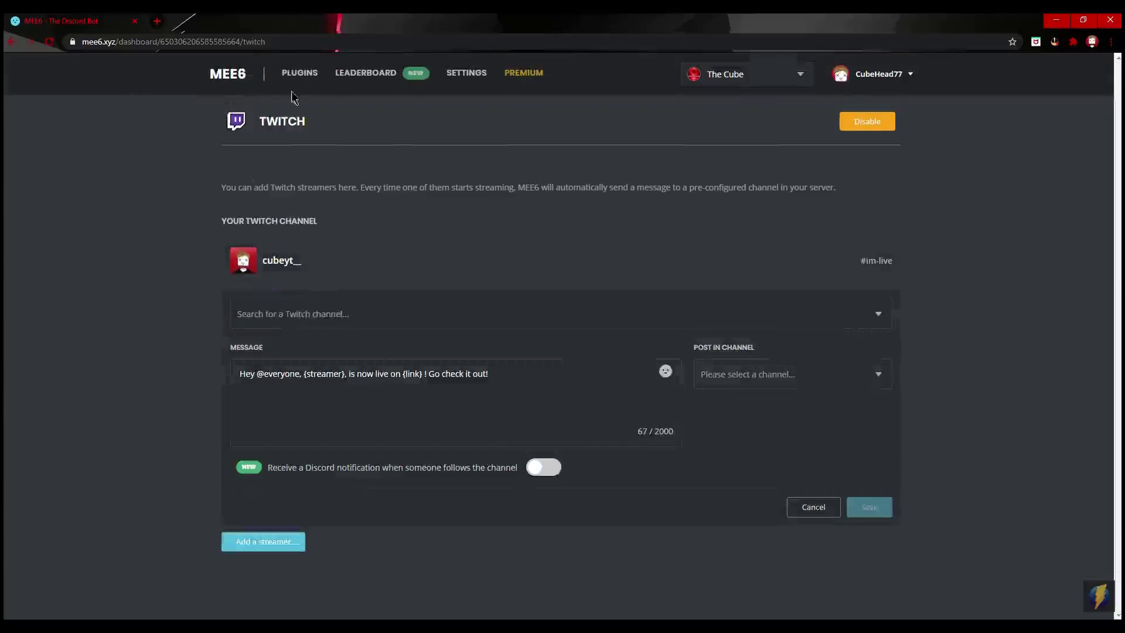
left_click(13, 41)
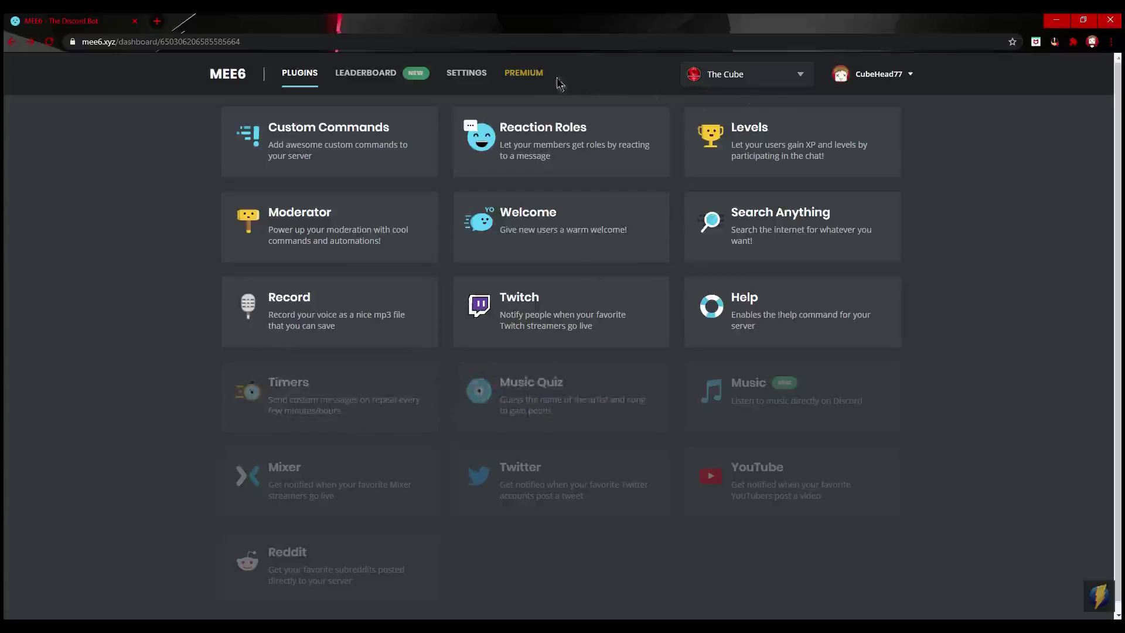
left_click(536, 75)
scroll(643, 326, "down", 3)
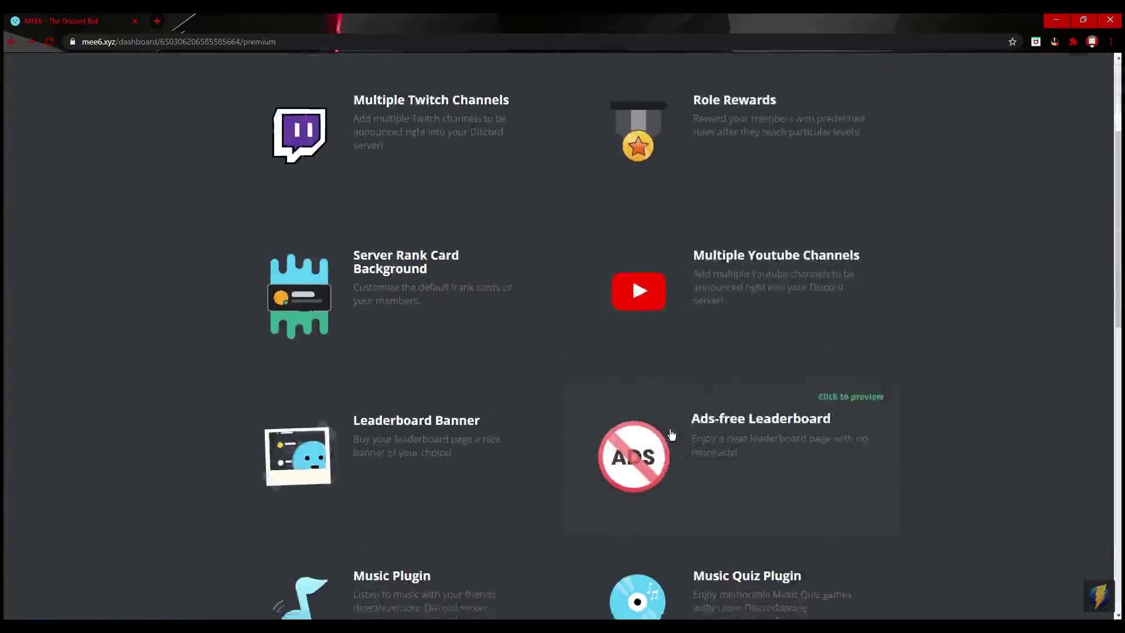
scroll(594, 331, "down", 2)
left_click(472, 294)
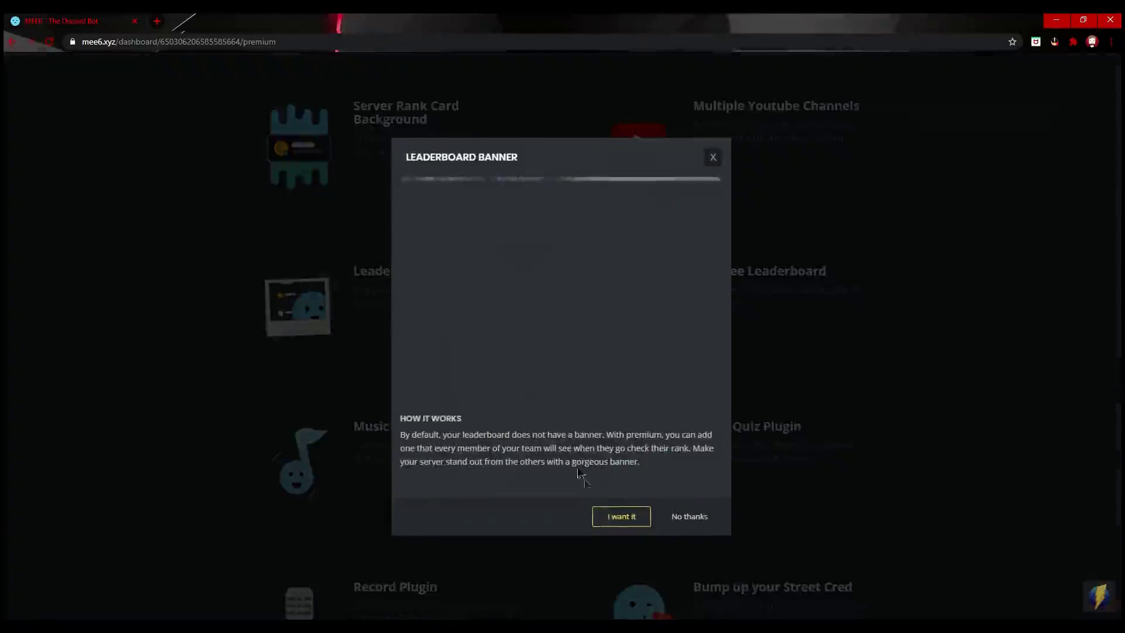
left_click(621, 518)
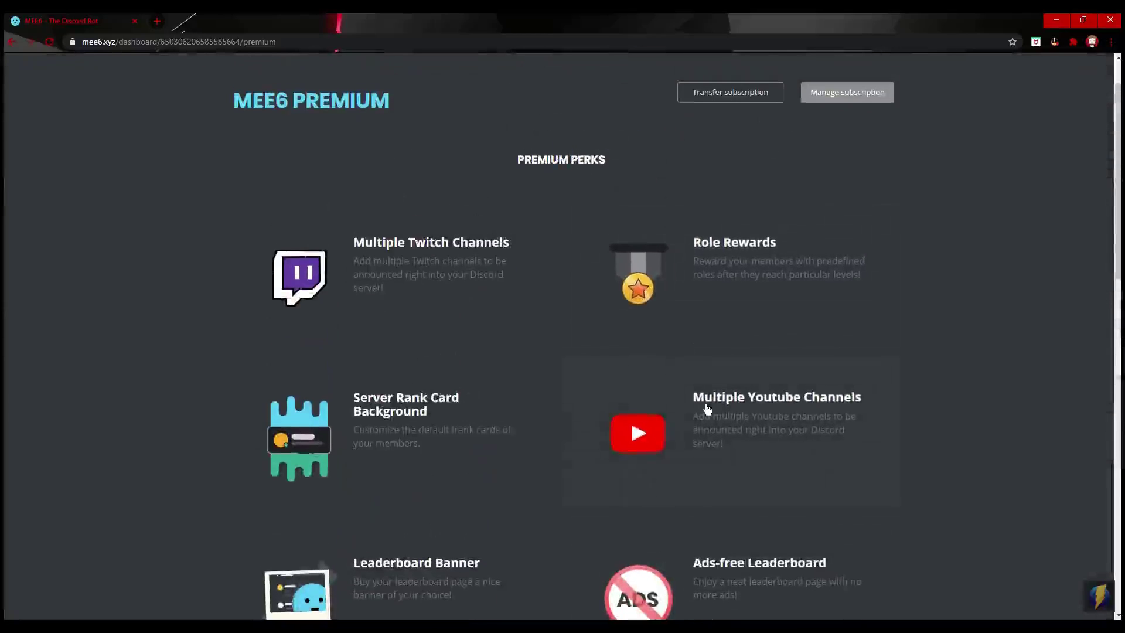
scroll(762, 406, "down", 3)
scroll(762, 403, "down", 3)
scroll(572, 454, "down", 3)
left_click(720, 433)
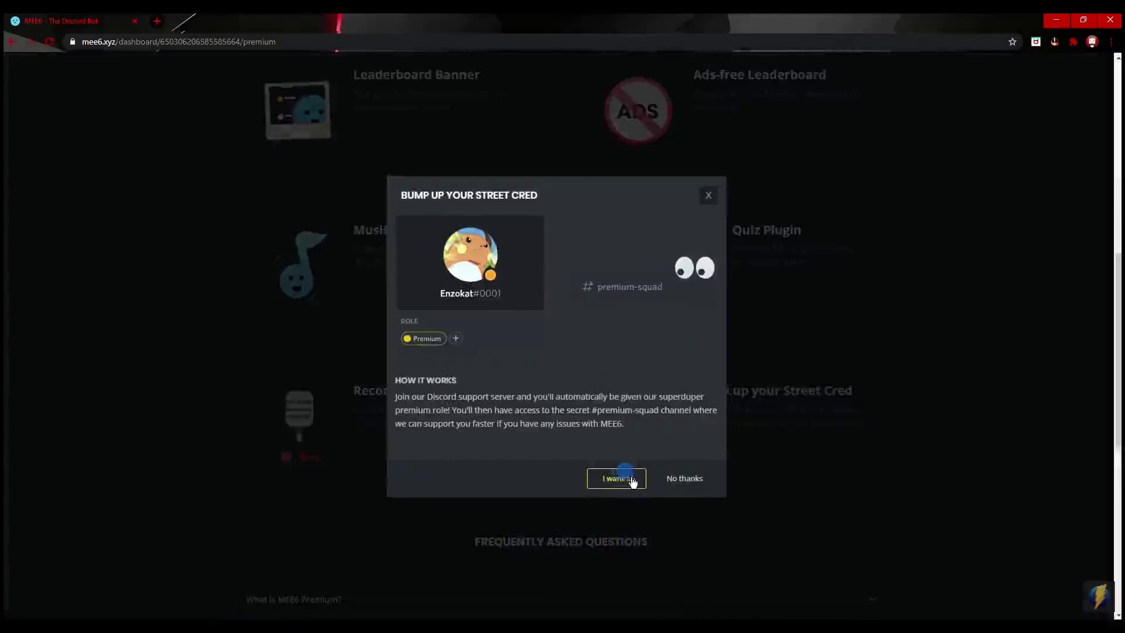
left_click(632, 481)
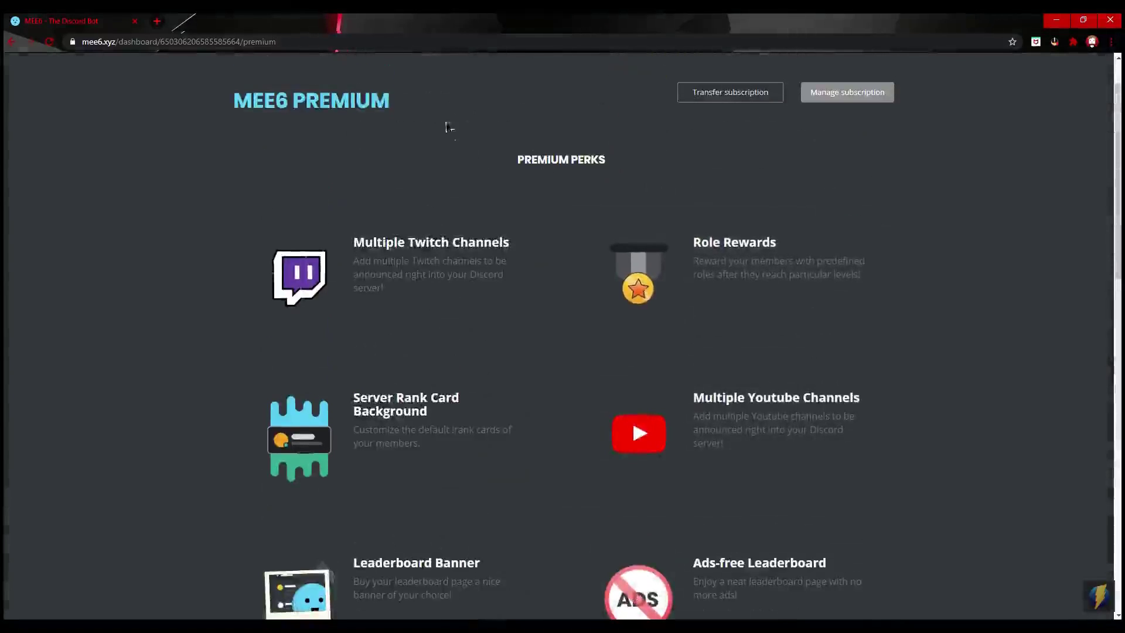
scroll(724, 246, "up", 1)
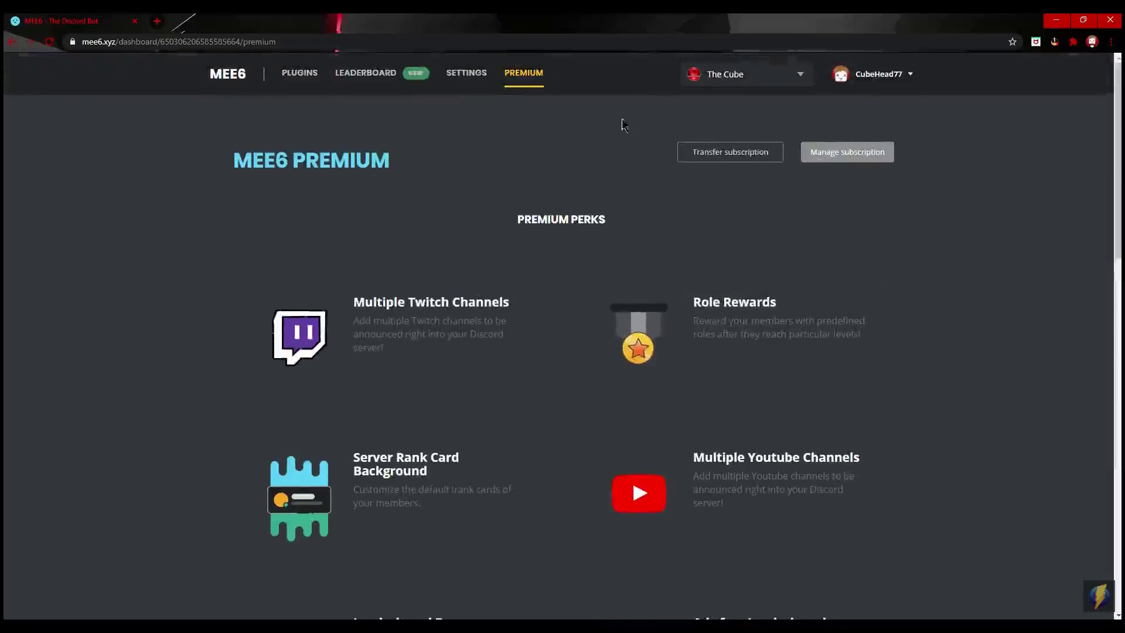
scroll(726, 463, "down", 4)
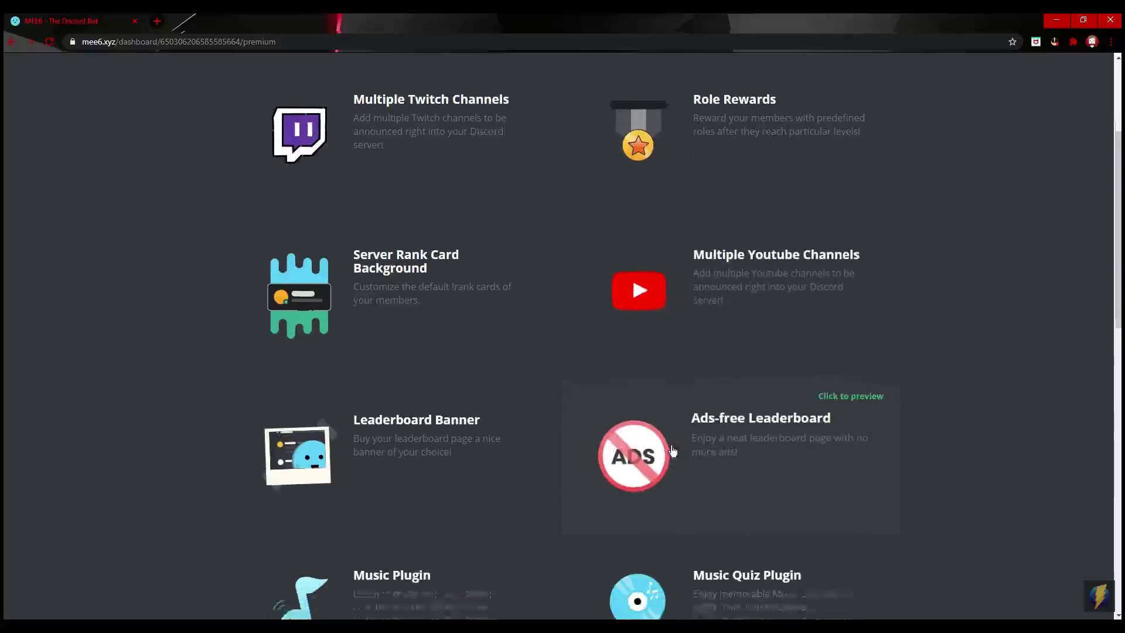
left_click(674, 427)
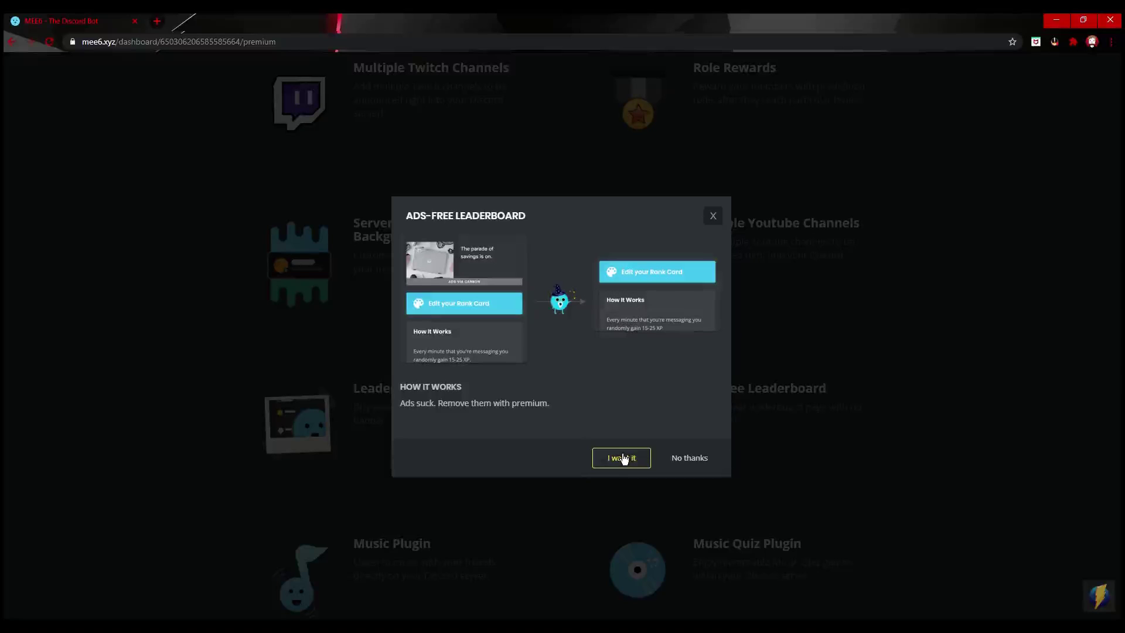
left_click(712, 215)
scroll(424, 212, "up", 4)
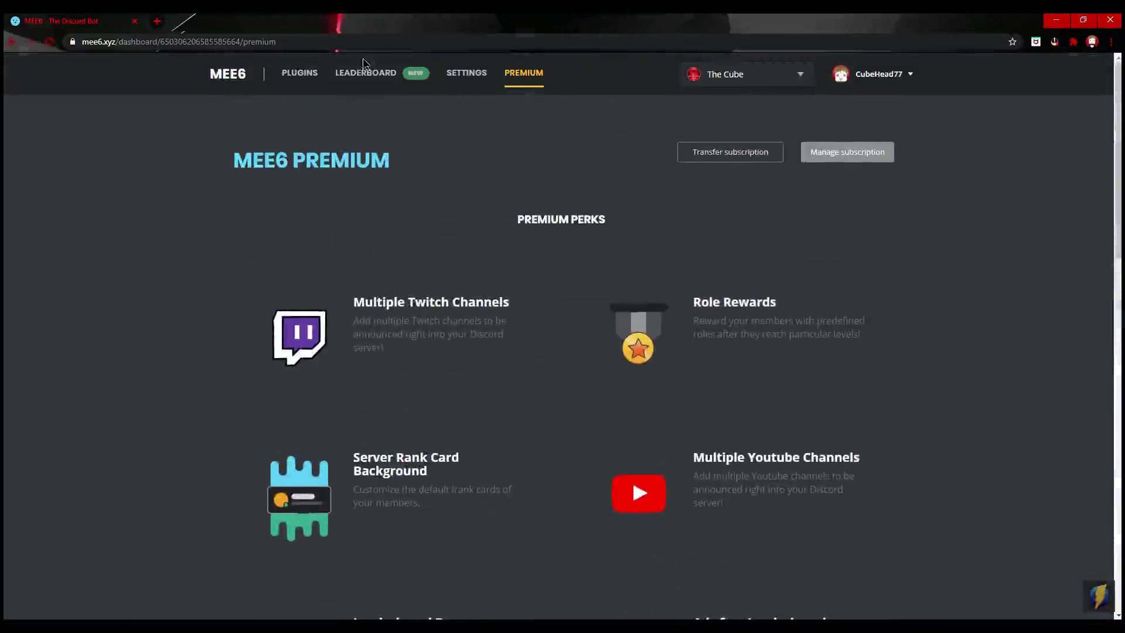
left_click(299, 73)
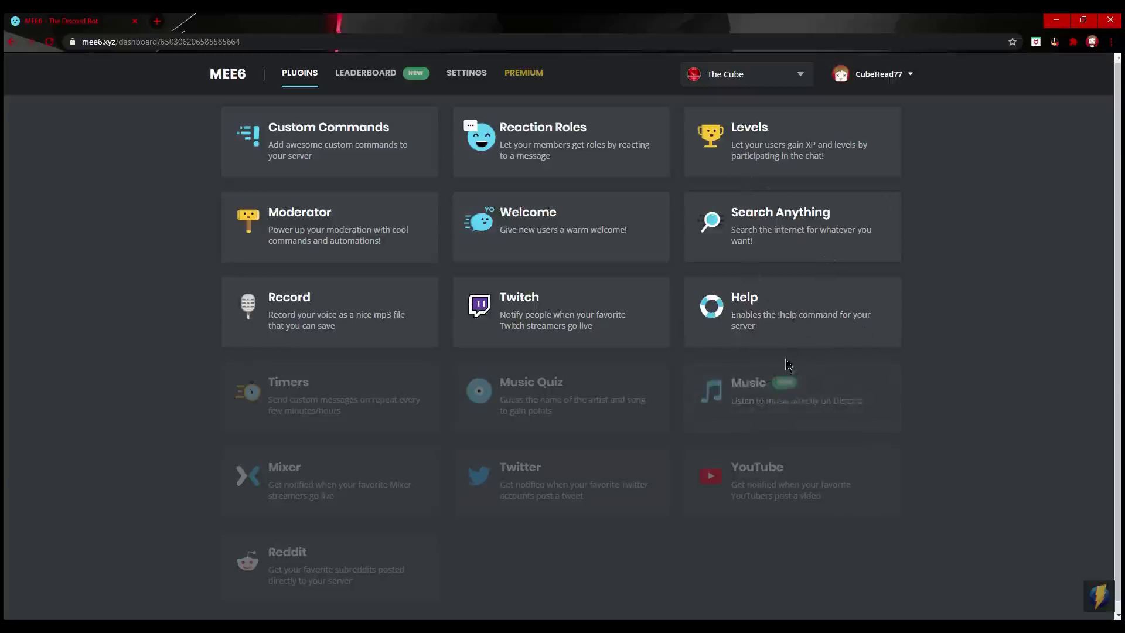
- Enable the Music plugin and return to the plugins overview
left_click(764, 414)
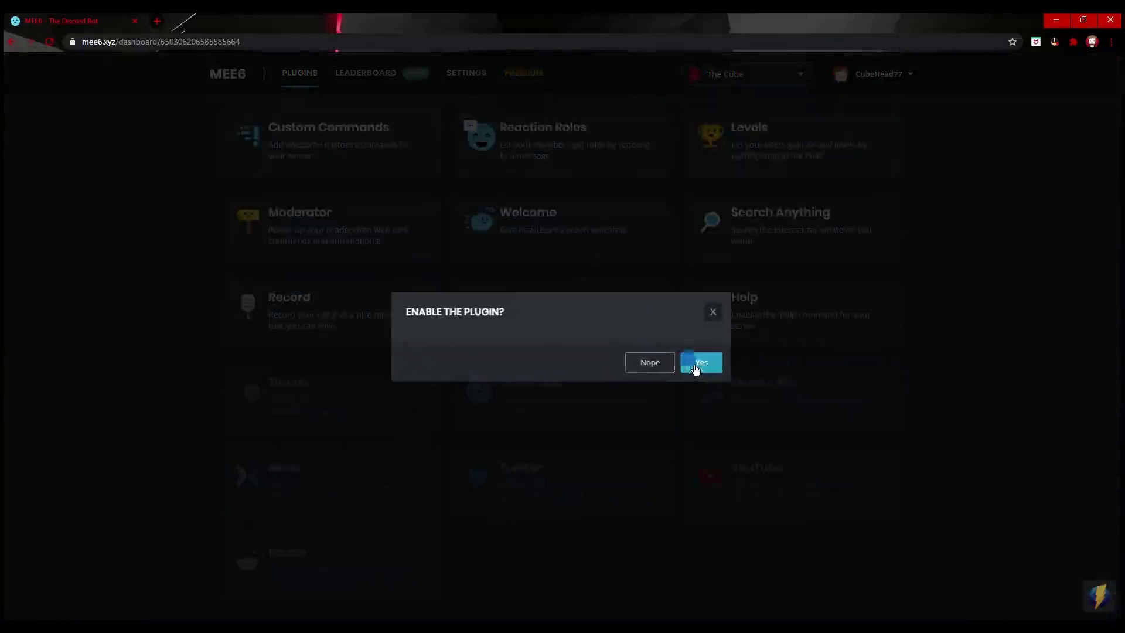
left_click(697, 365)
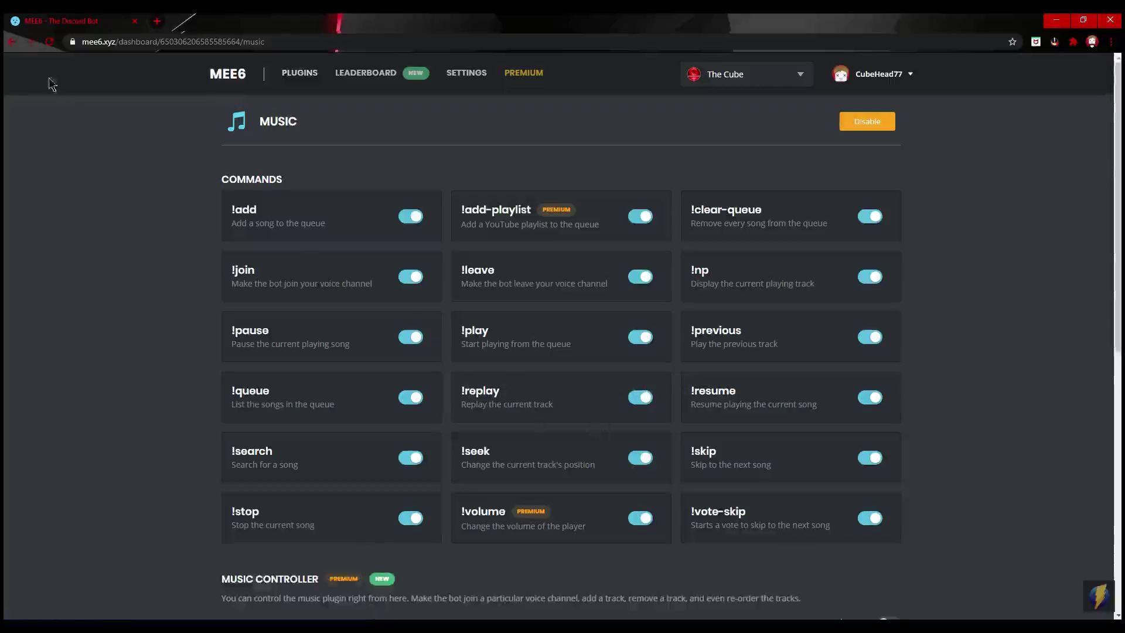
left_click(12, 41)
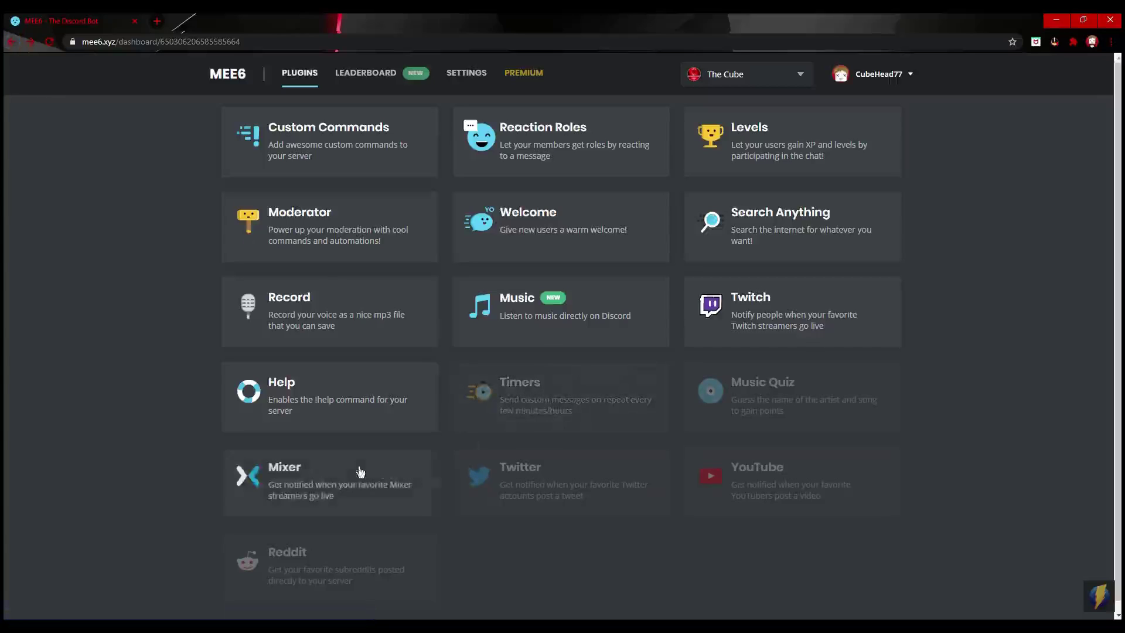
- Enable the Music Quiz plugin and return to the plugins overview
left_click(762, 396)
left_click(697, 362)
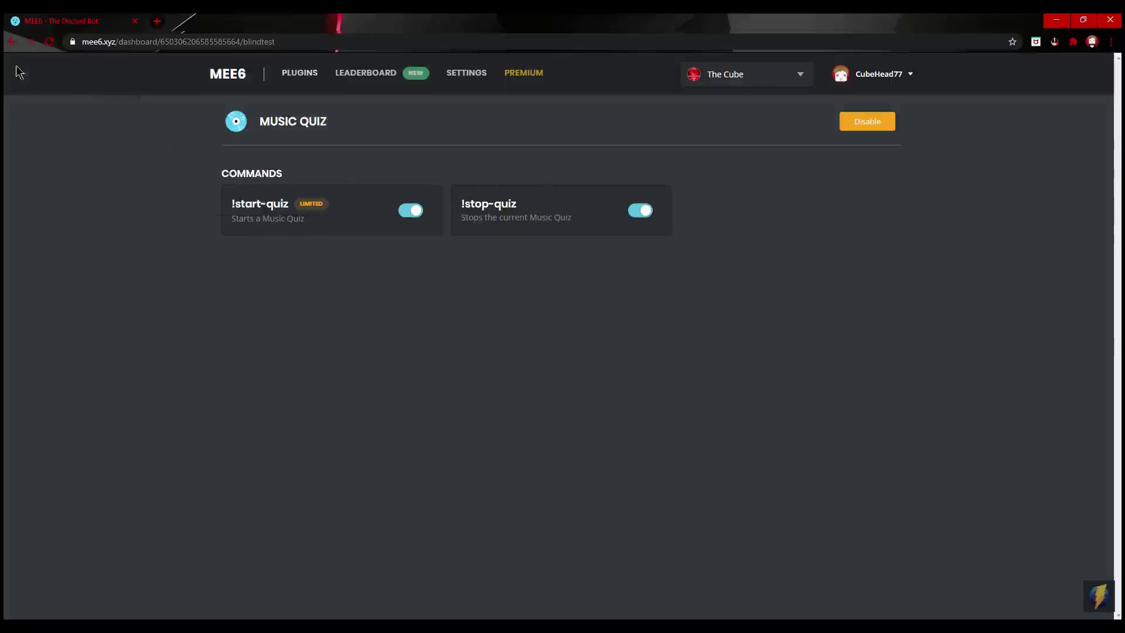
left_click(12, 42)
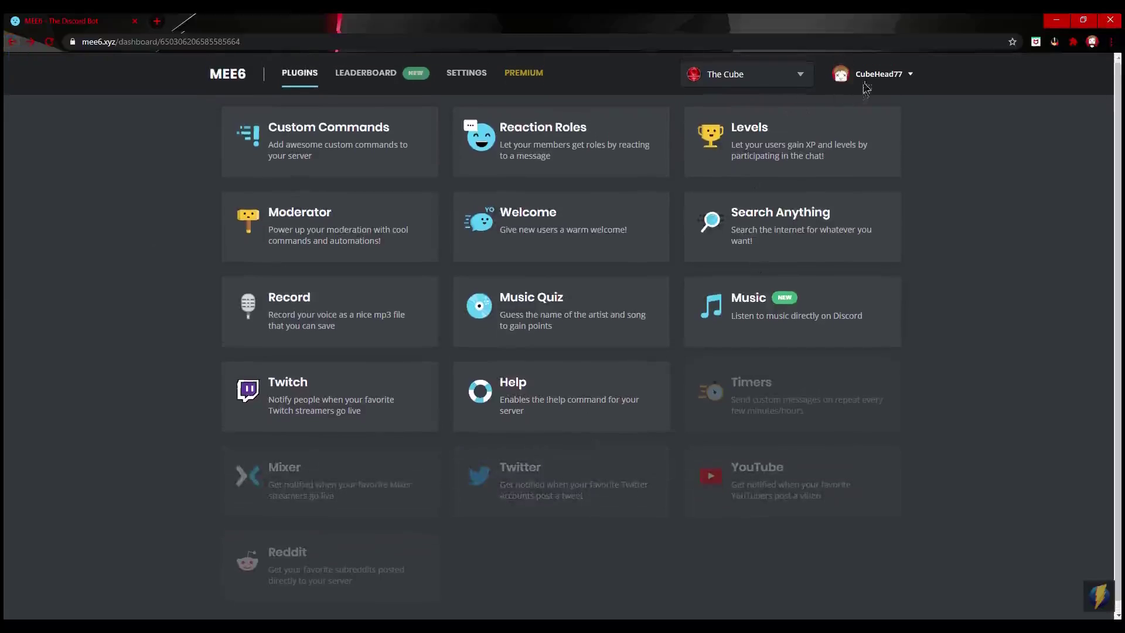
- Reopen the personal rank card from the account menu, save its red colour, and reopen the menu
left_click(866, 83)
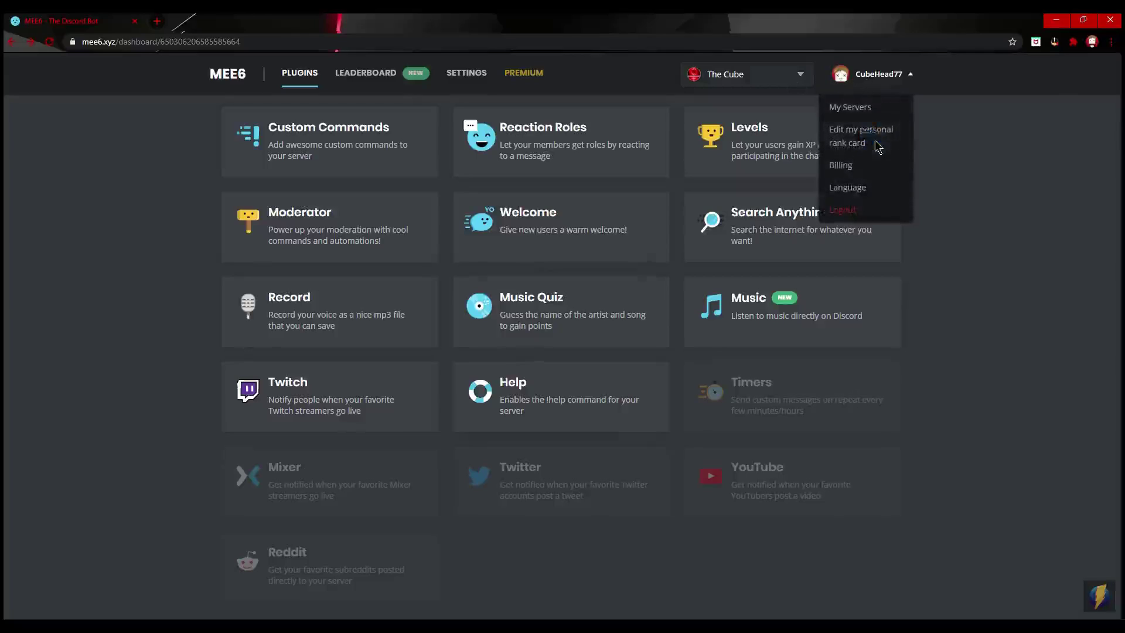
left_click(876, 146)
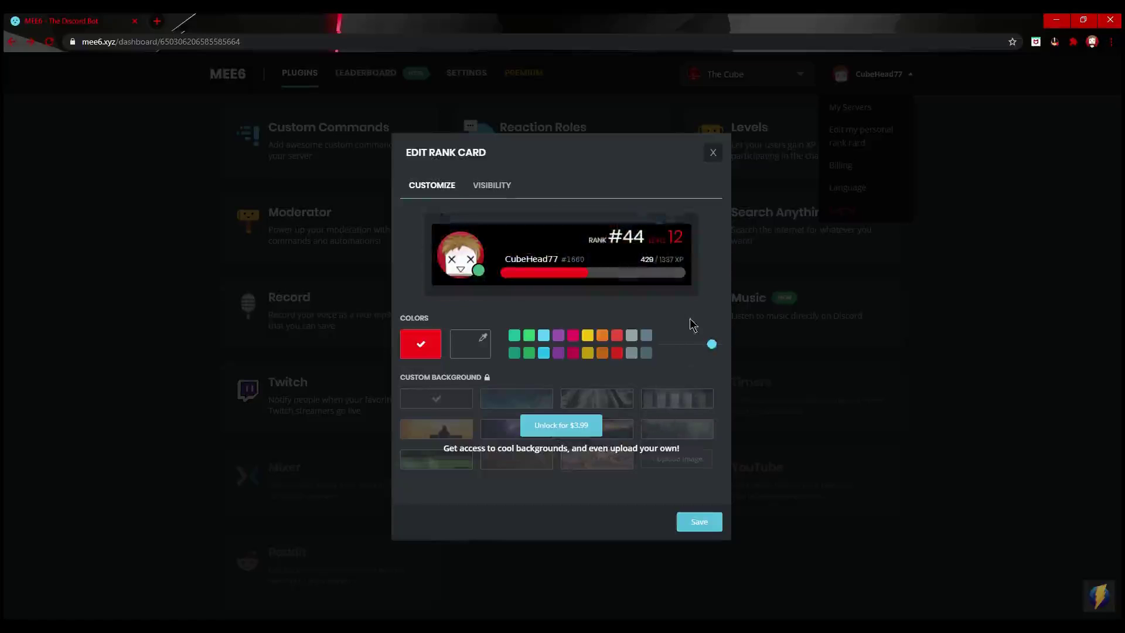
left_click(689, 523)
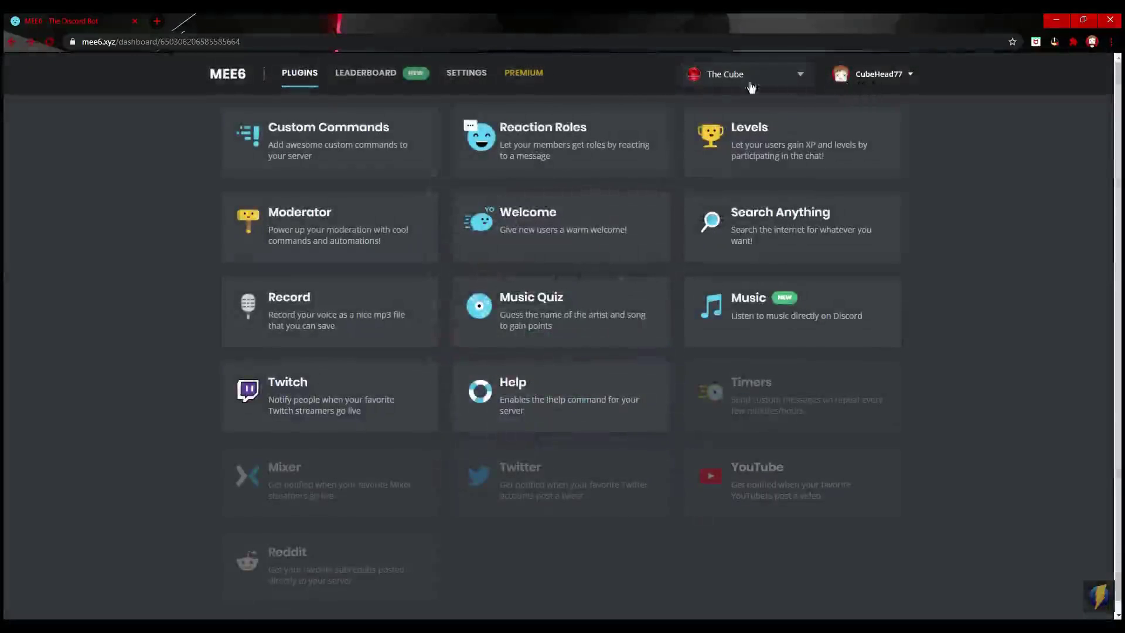
left_click(862, 84)
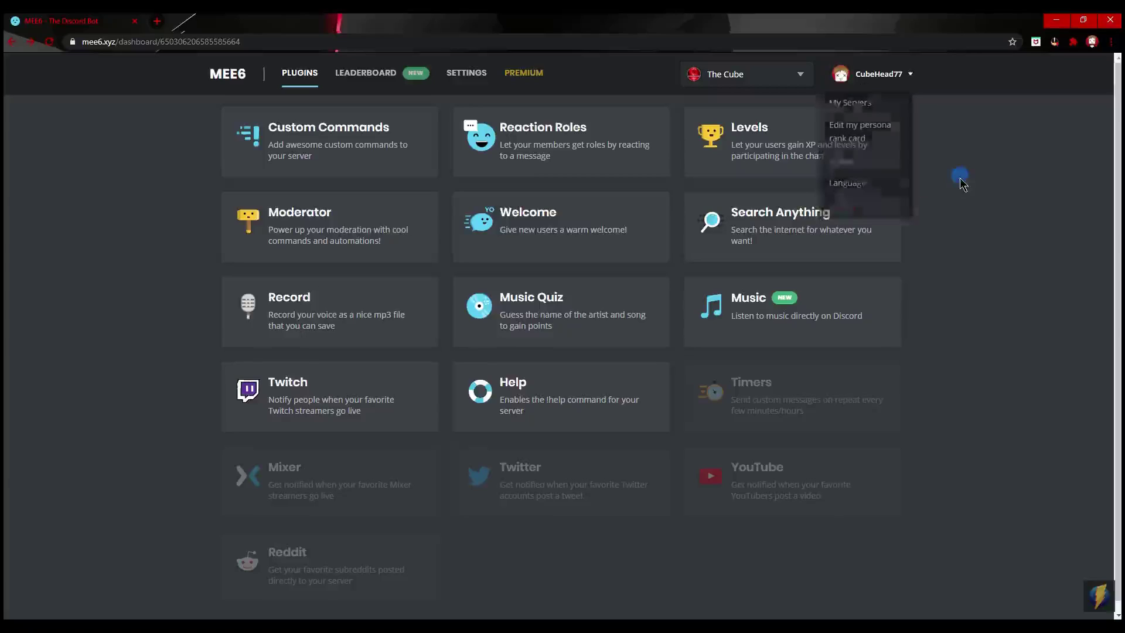
left_click(524, 74)
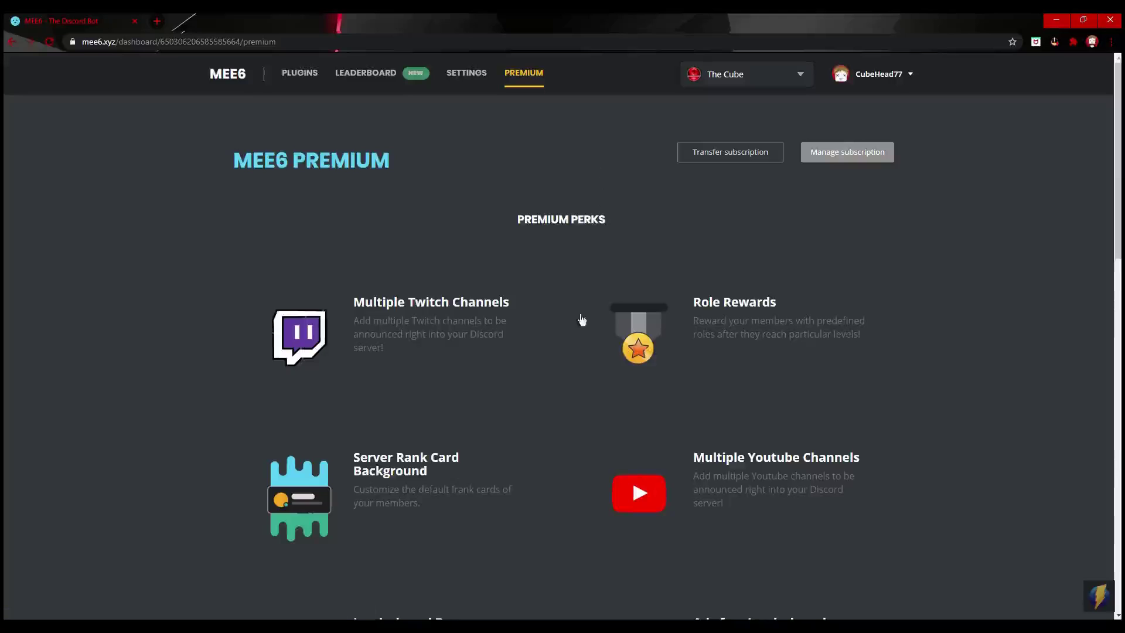
scroll(754, 354, "down", 4)
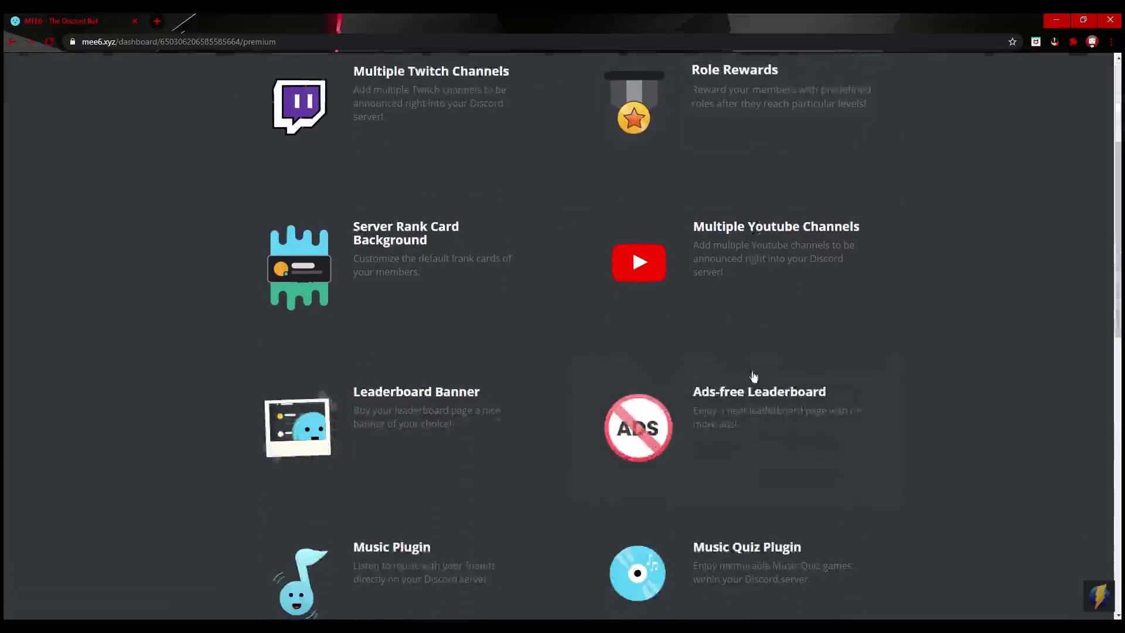
scroll(750, 381, "down", 2)
scroll(750, 394, "down", 2)
scroll(721, 421, "down", 2)
scroll(693, 447, "down", 1)
scroll(586, 404, "up", 3)
scroll(451, 345, "up", 2)
left_click(460, 346)
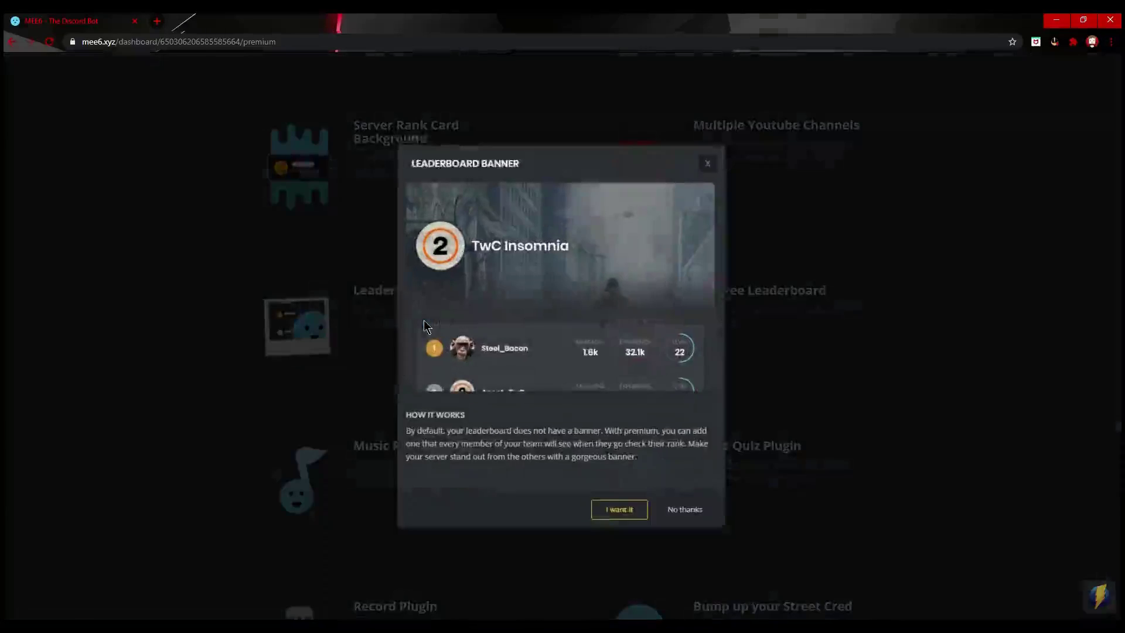
left_click(622, 517)
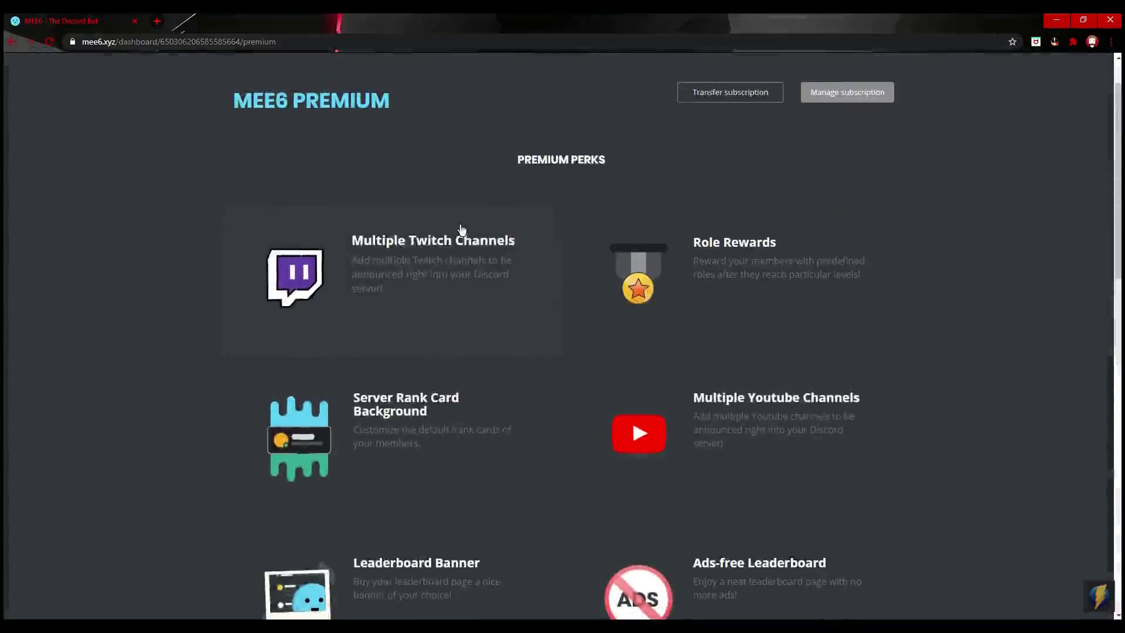
left_click(299, 72)
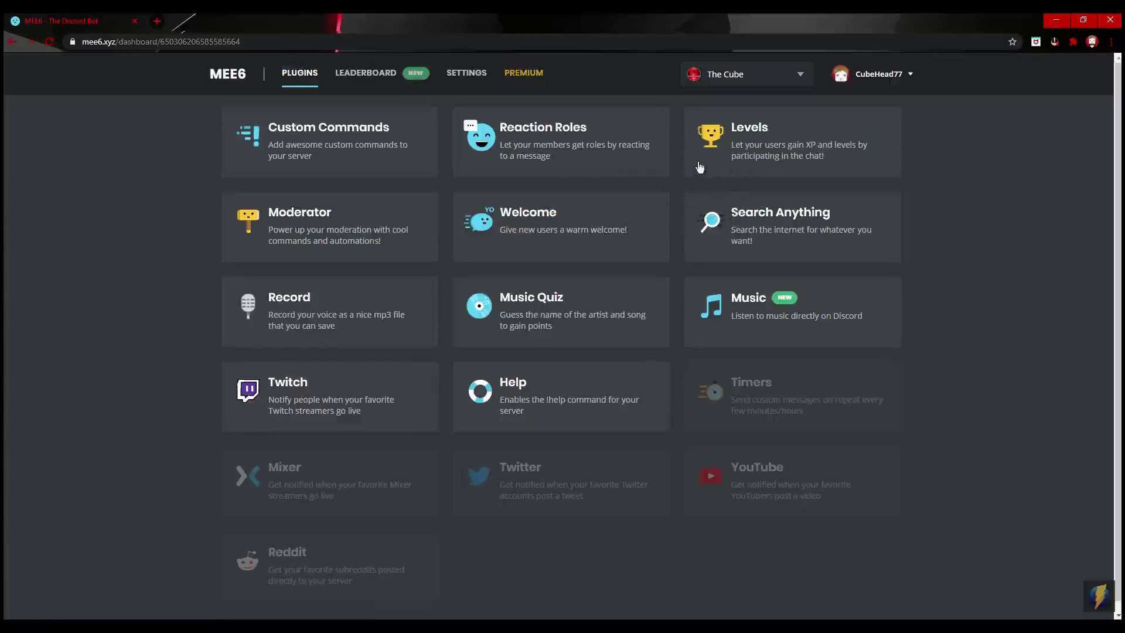
- In Levels, upload and crop the red CUBE image as the server rank card background, then save
left_click(743, 155)
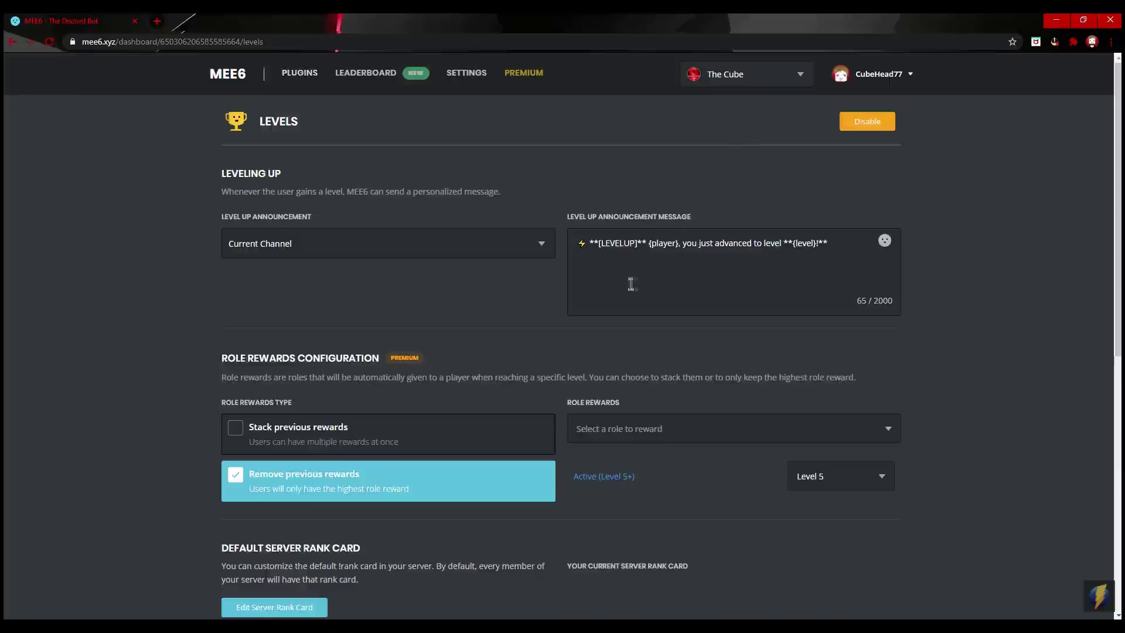
scroll(428, 422, "down", 3)
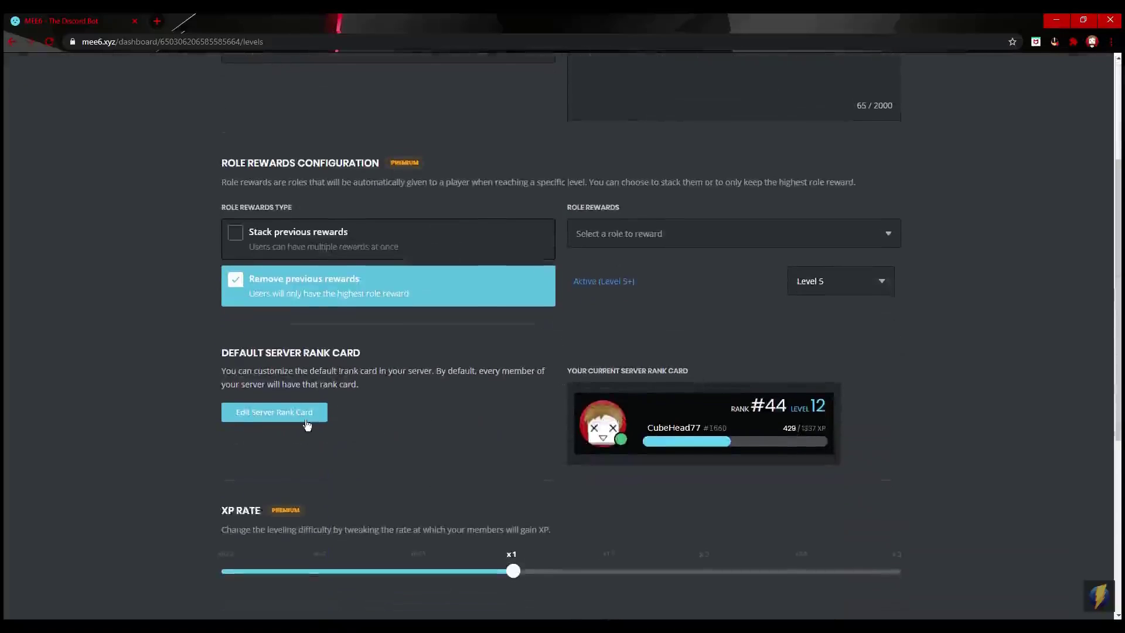
left_click(311, 411)
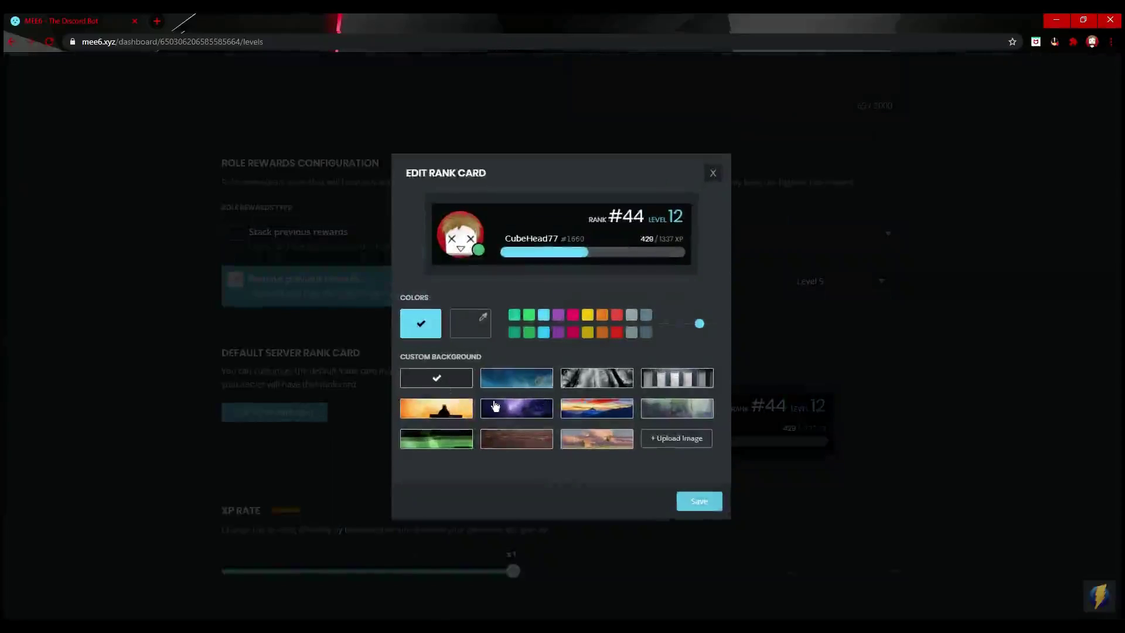
left_click(668, 438)
double_click(147, 212)
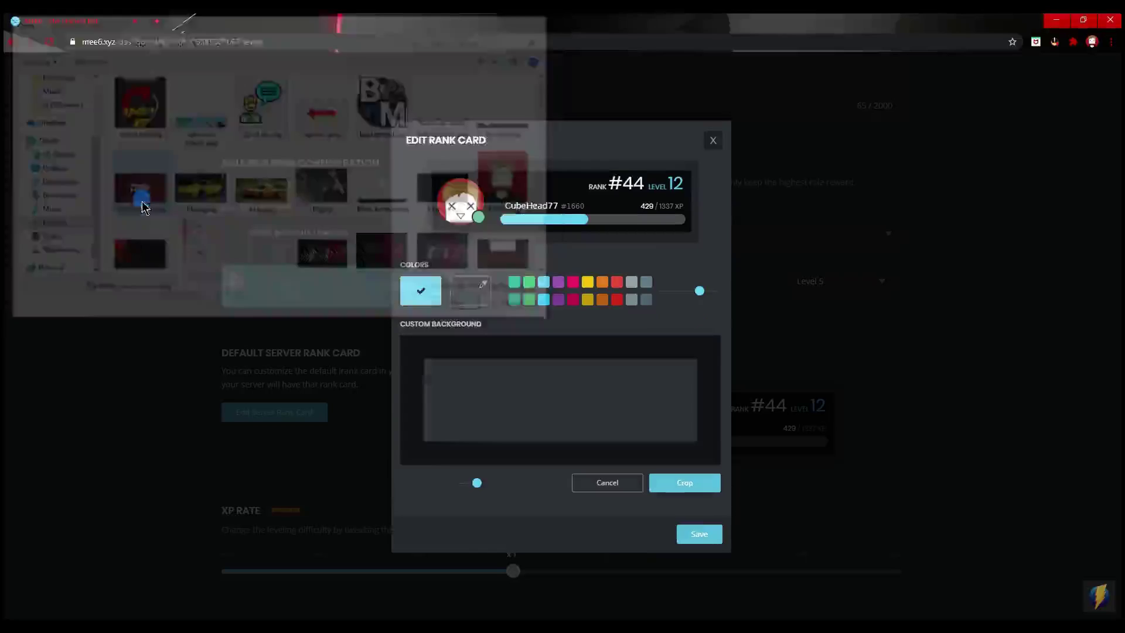
left_click(657, 486)
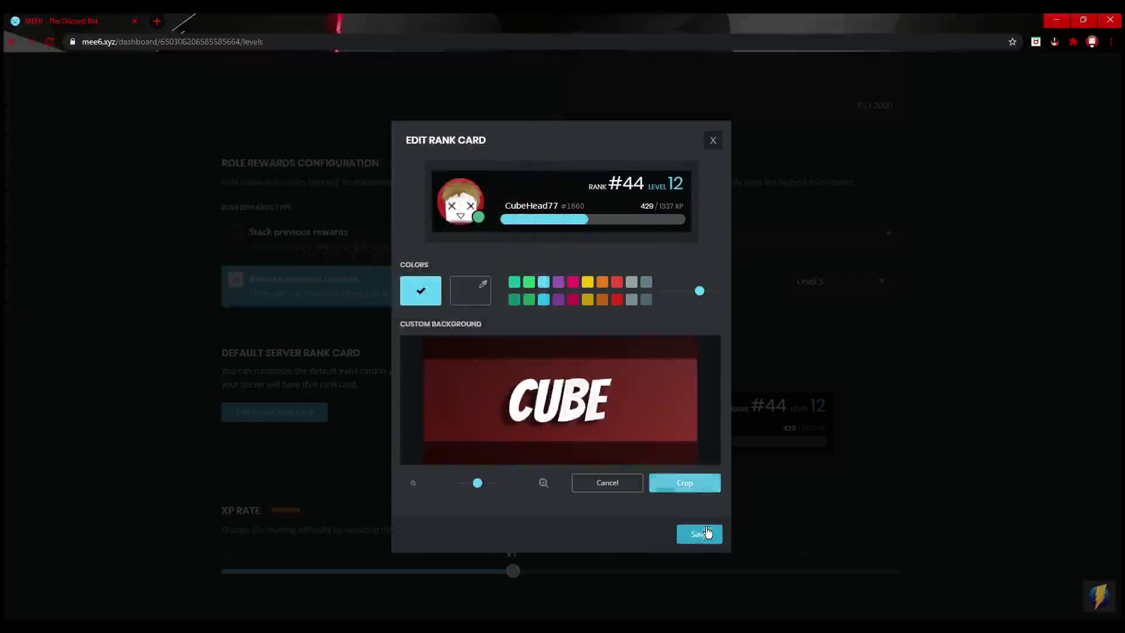
left_click(706, 535)
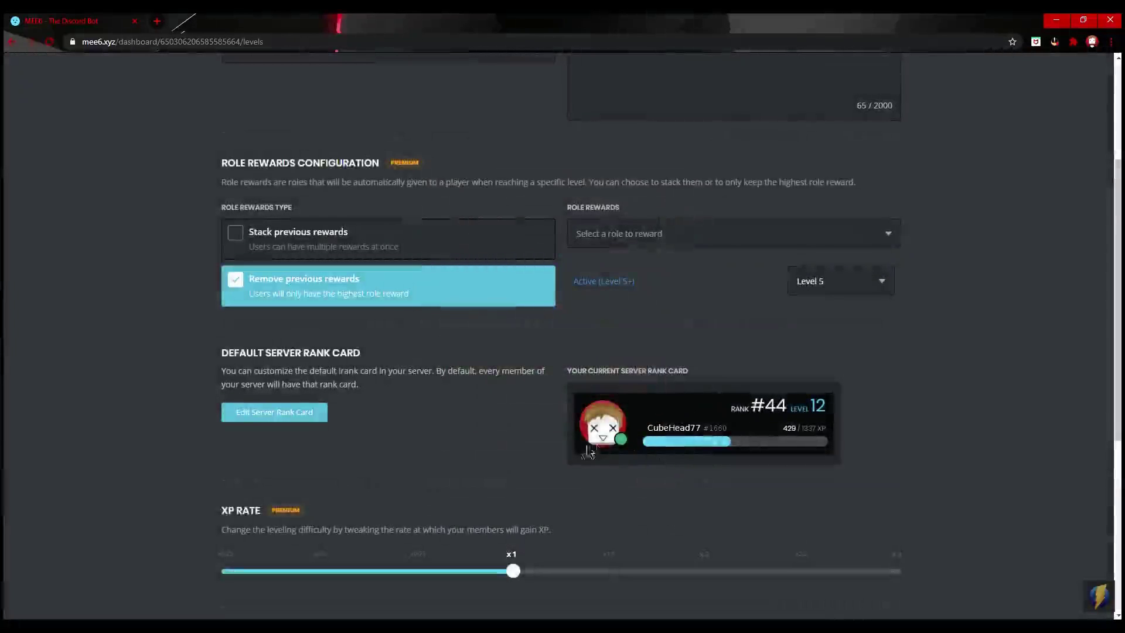
- Post a !rank message in The Cube's #bot-commands channel in Discord
key("alt+Tab")
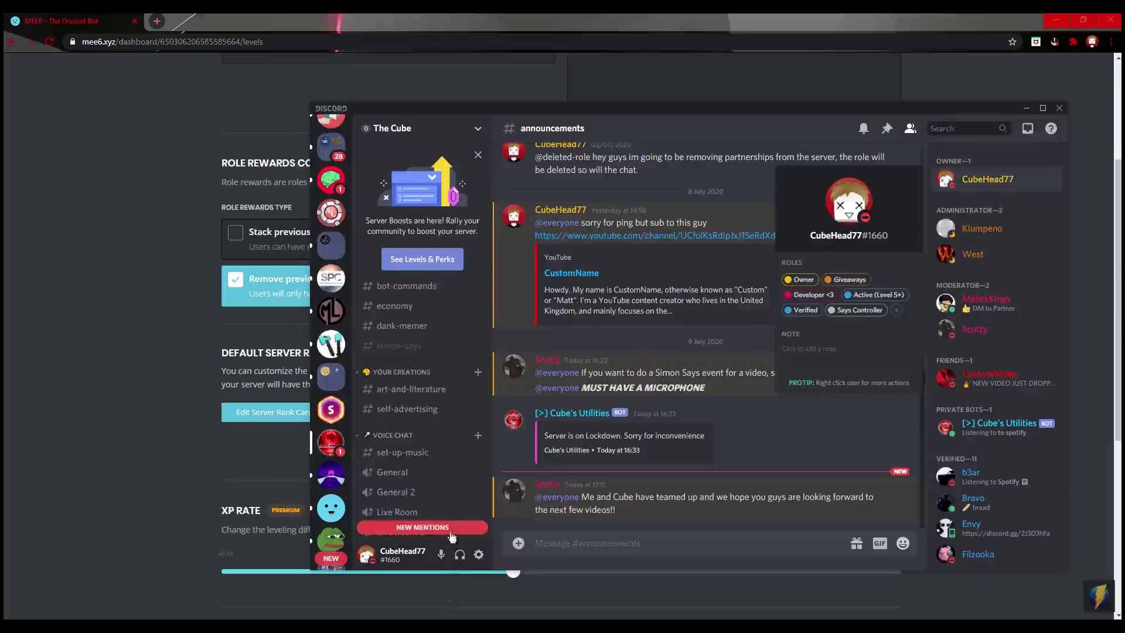
scroll(403, 448, "down", 2)
scroll(403, 449, "up", 3)
left_click(404, 410)
type("!rank")
key("Return")
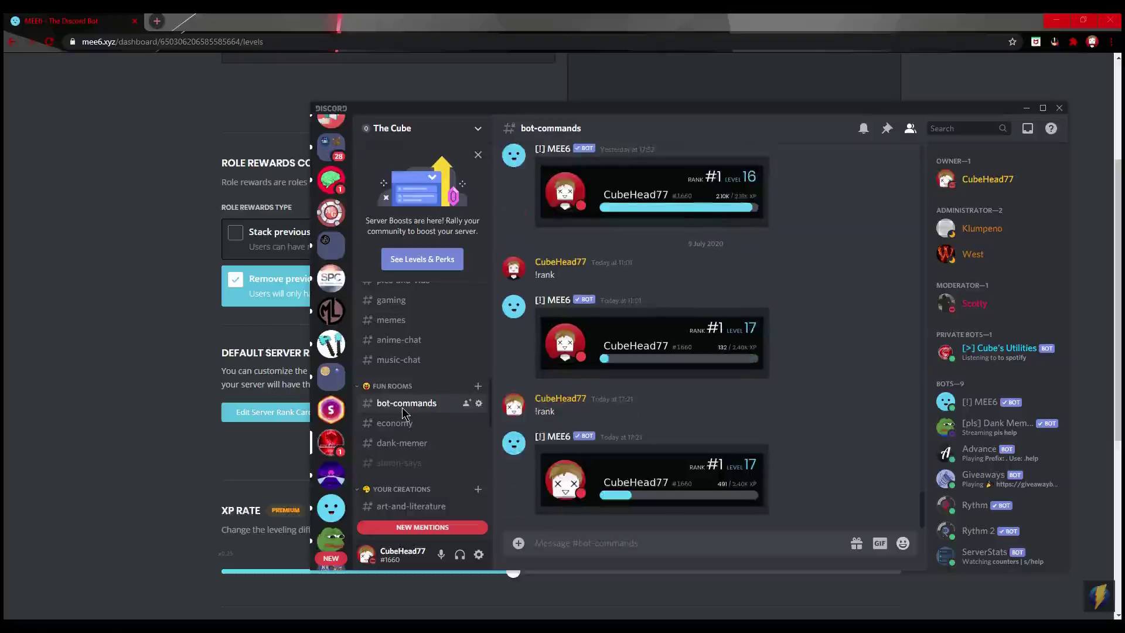
- Return to the MEE6 Levels page after the level 17 rank card appears
left_click(89, 309)
scroll(728, 503, "down", 1)
scroll(727, 525, "up", 2)
scroll(726, 504, "down", 3)
scroll(738, 498, "up", 2)
- Open the server rank card editor in the Levels plugin settings
scroll(753, 463, "up", 2)
scroll(768, 380, "up", 2)
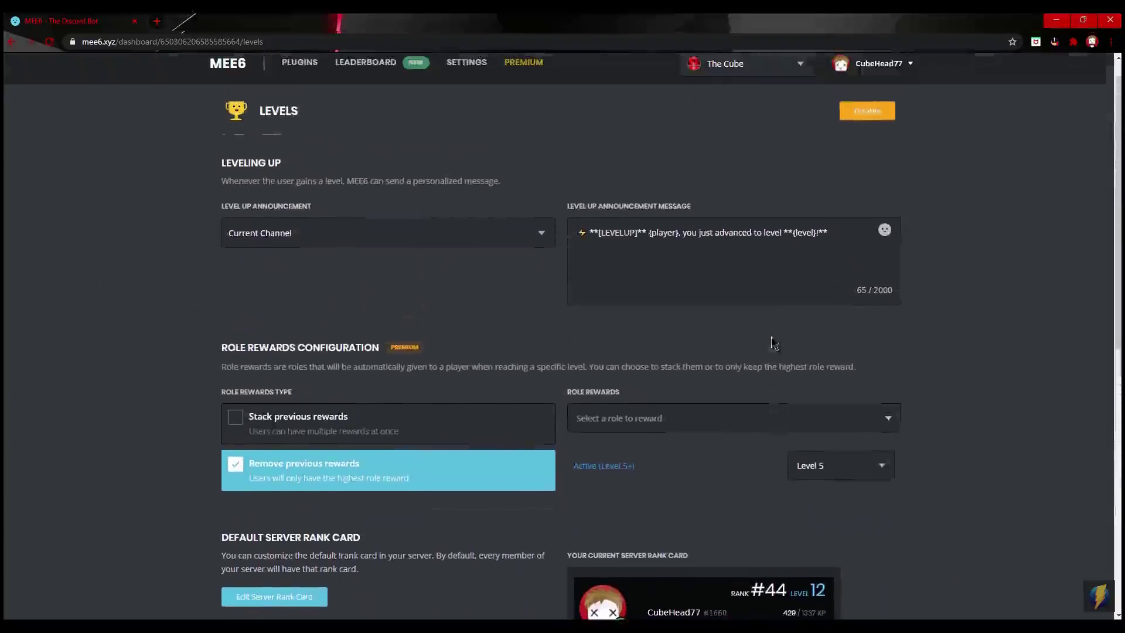
scroll(711, 410, "down", 1)
scroll(649, 452, "down", 2)
scroll(657, 449, "down", 5)
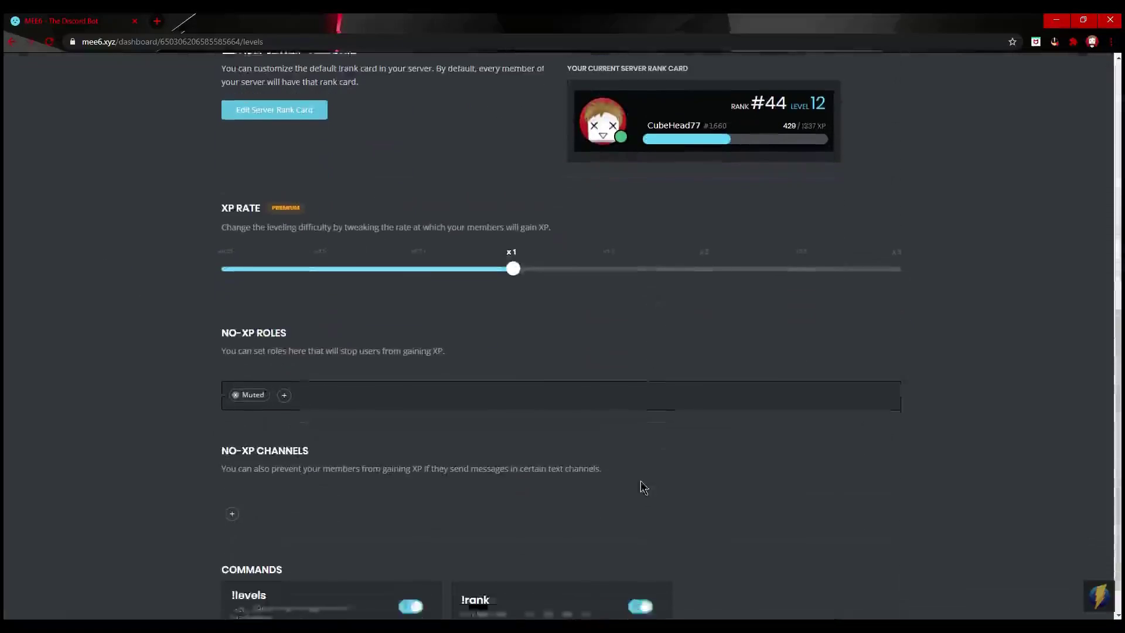
scroll(636, 498, "up", 8)
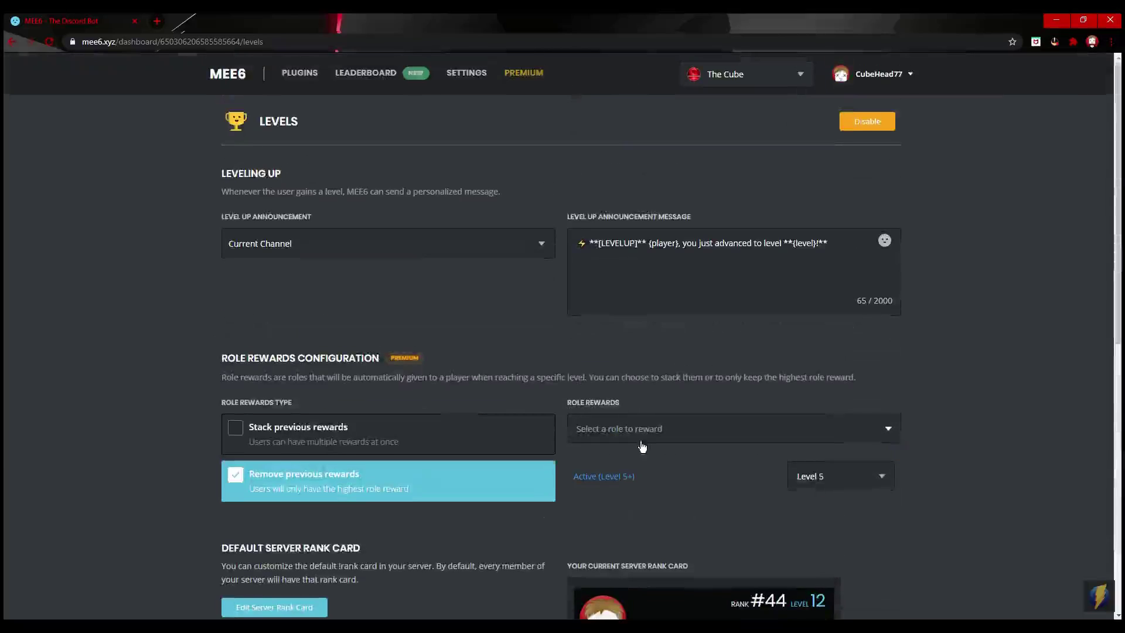
left_click(10, 42)
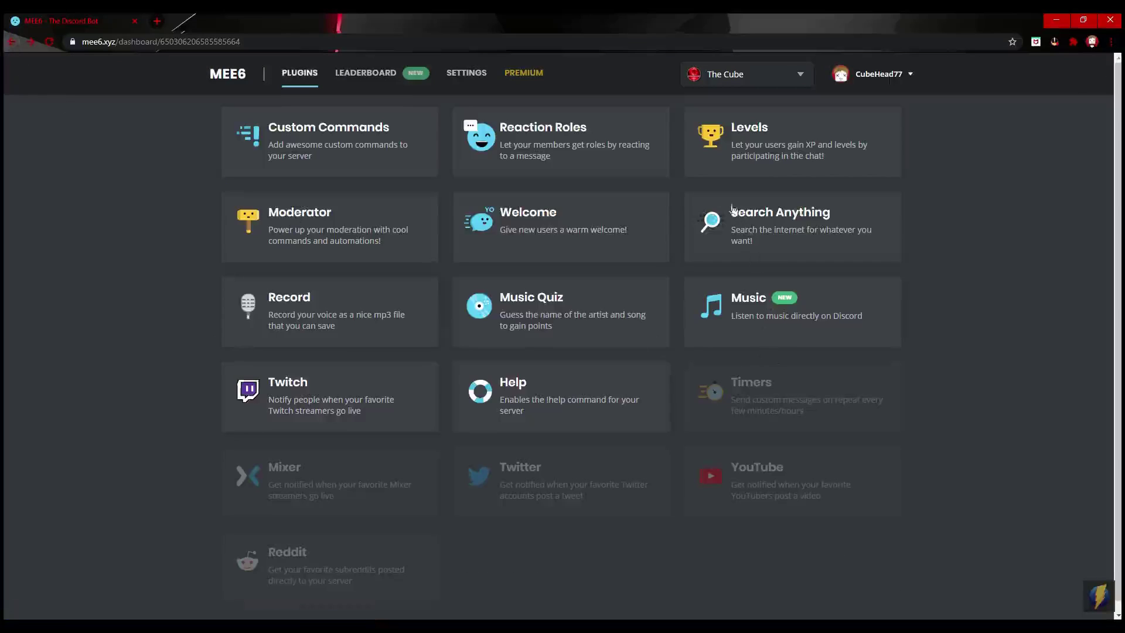
left_click(723, 145)
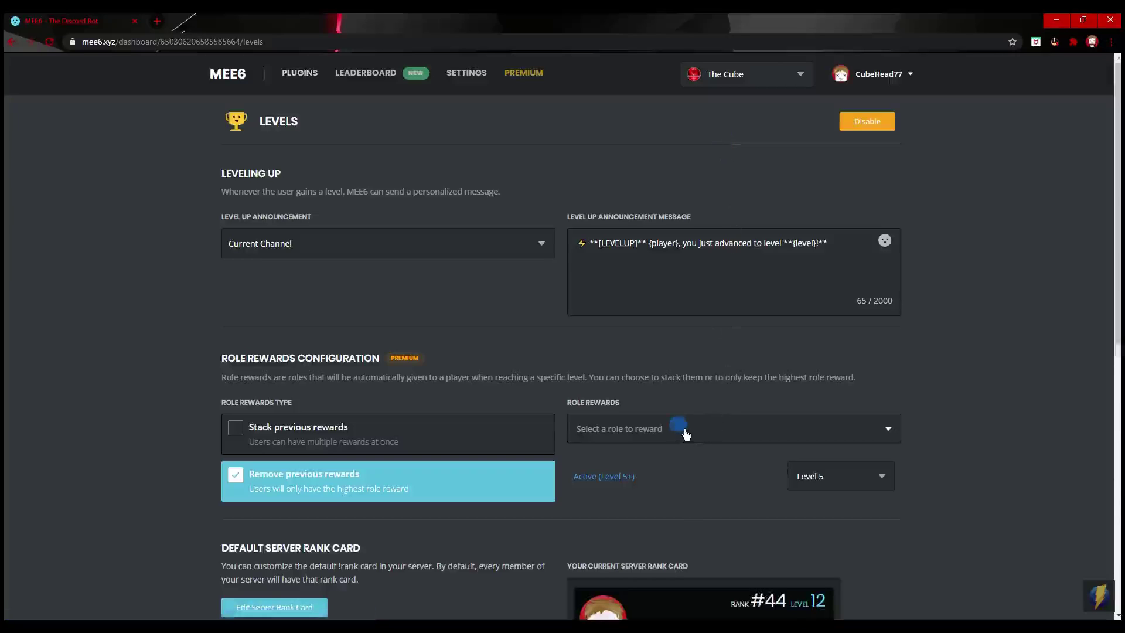
scroll(755, 372, "down", 4)
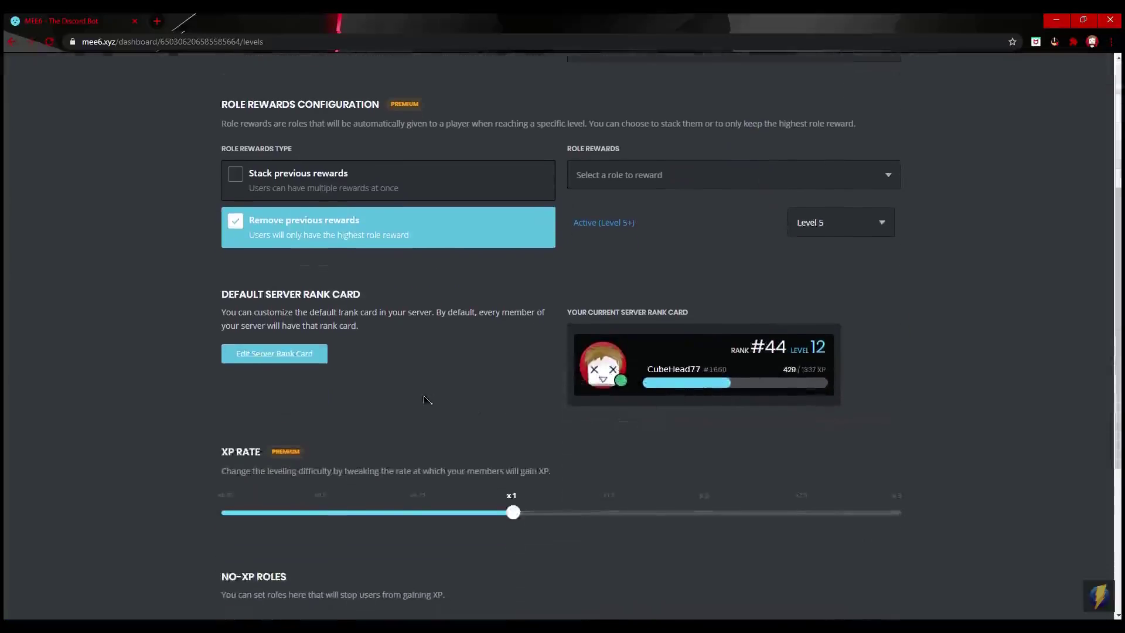
left_click(283, 357)
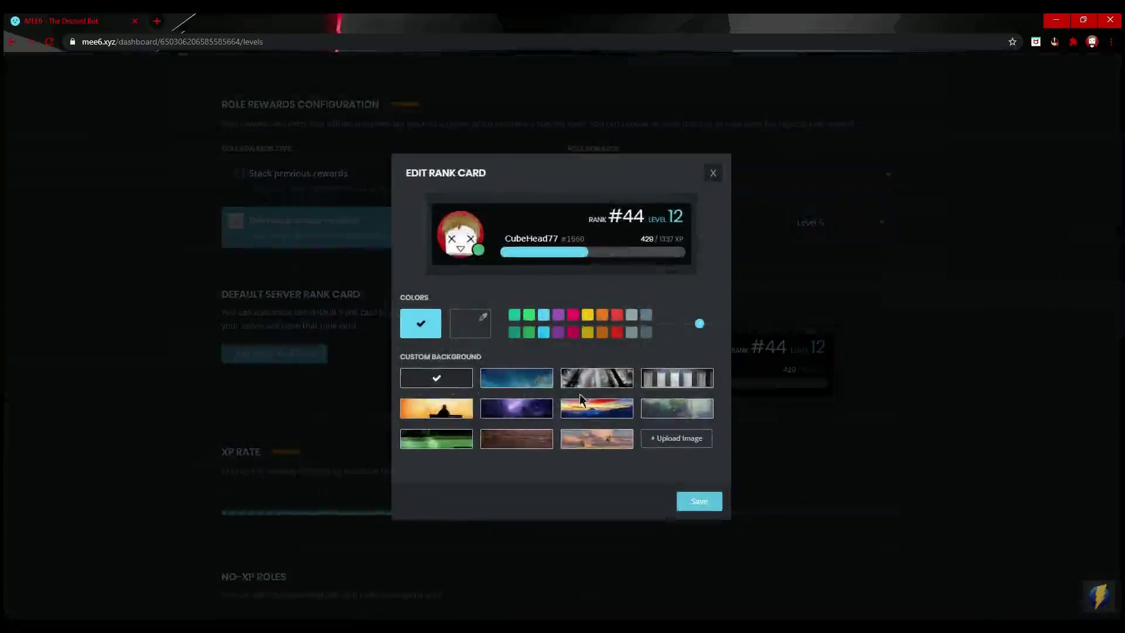
- Set bannercube.png as the rank card background, cropped to fit, and save
left_click(671, 439)
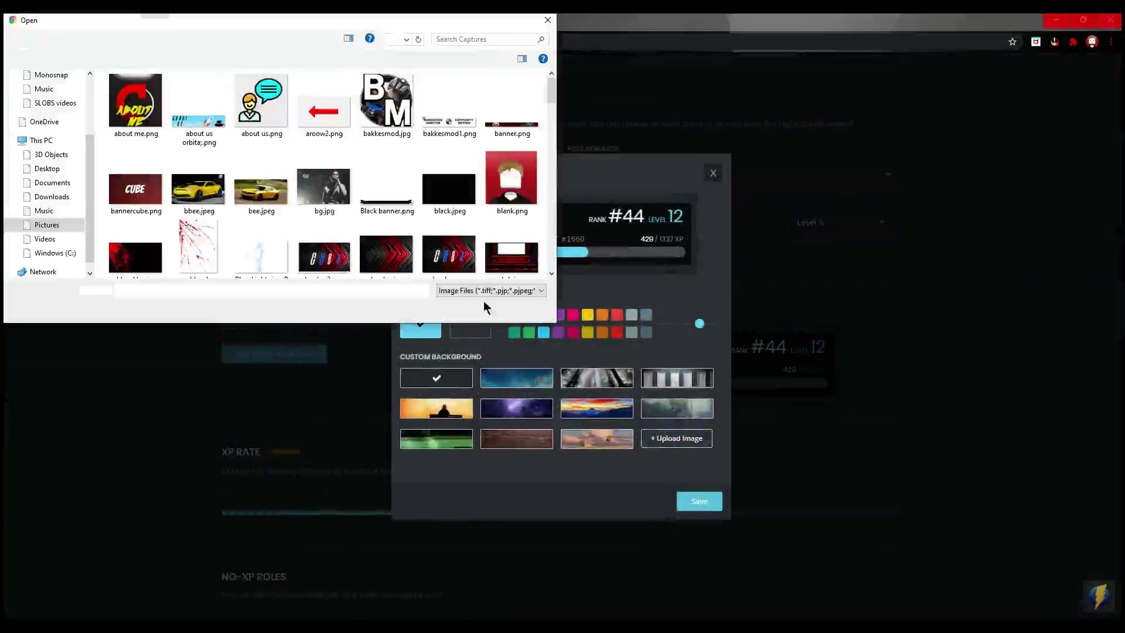
double_click(151, 199)
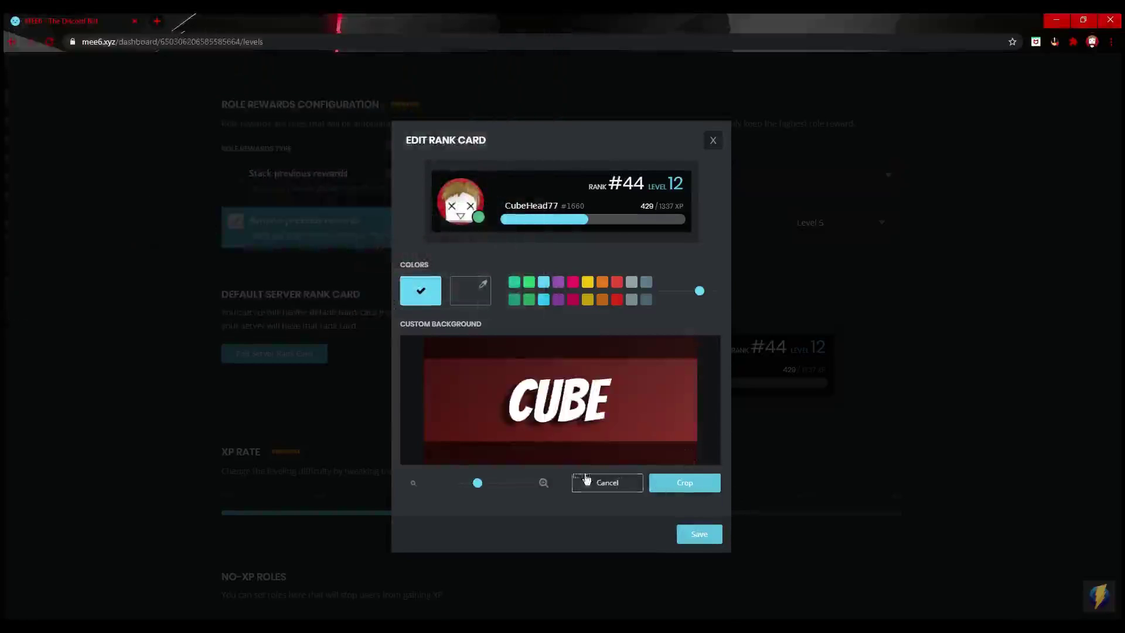
left_click(694, 486)
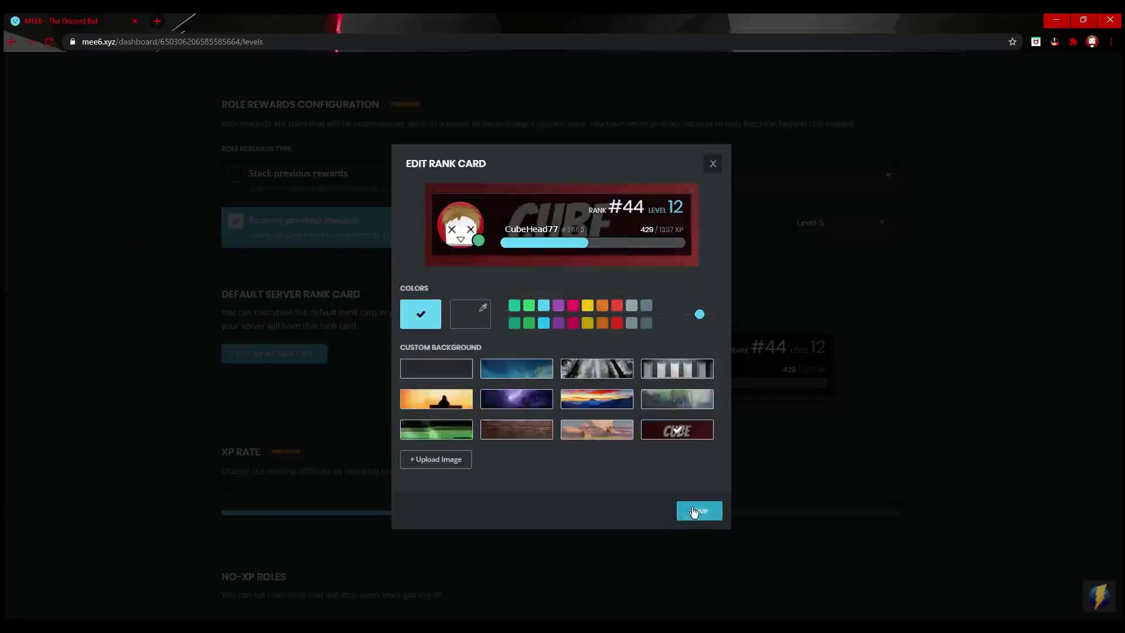
left_click(692, 509)
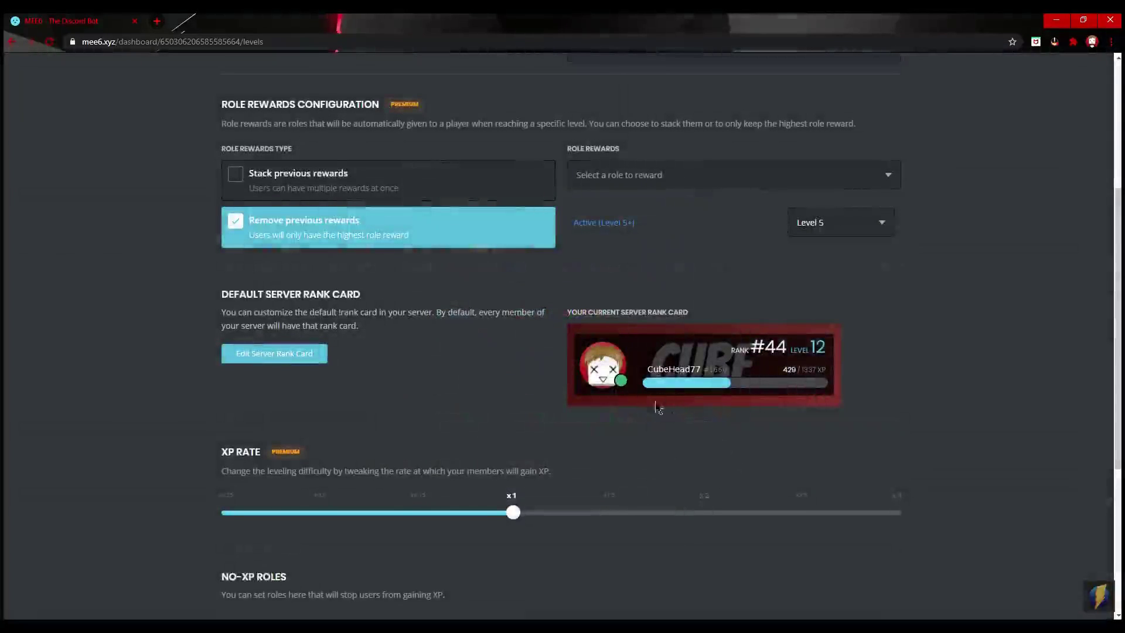
scroll(527, 398, "up", 3)
scroll(502, 459, "down", 7)
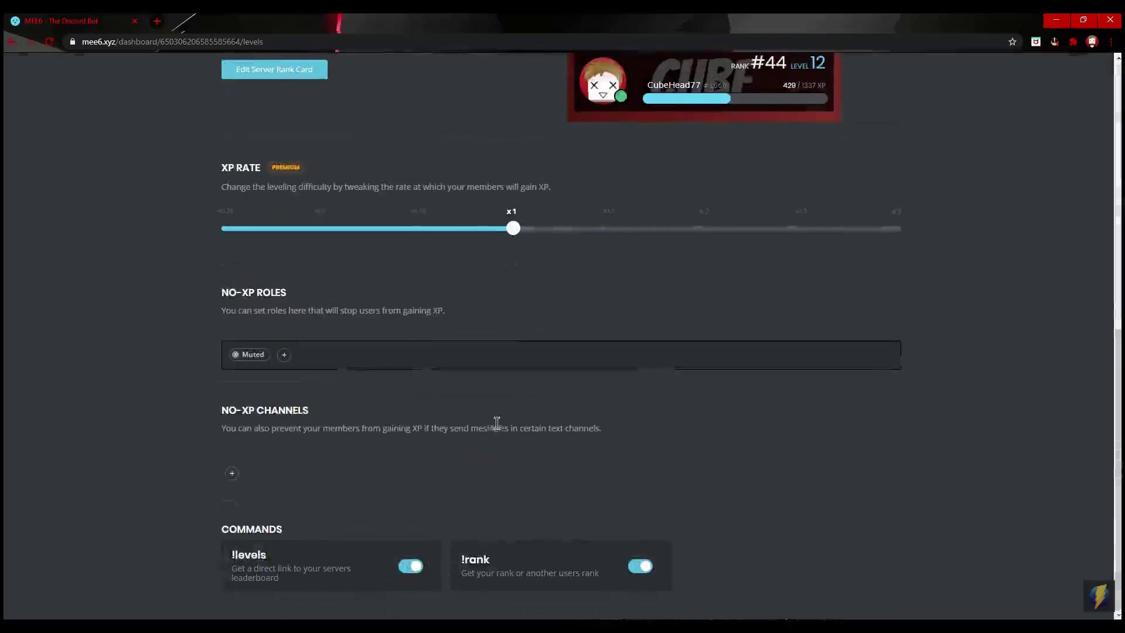
scroll(384, 463, "up", 9)
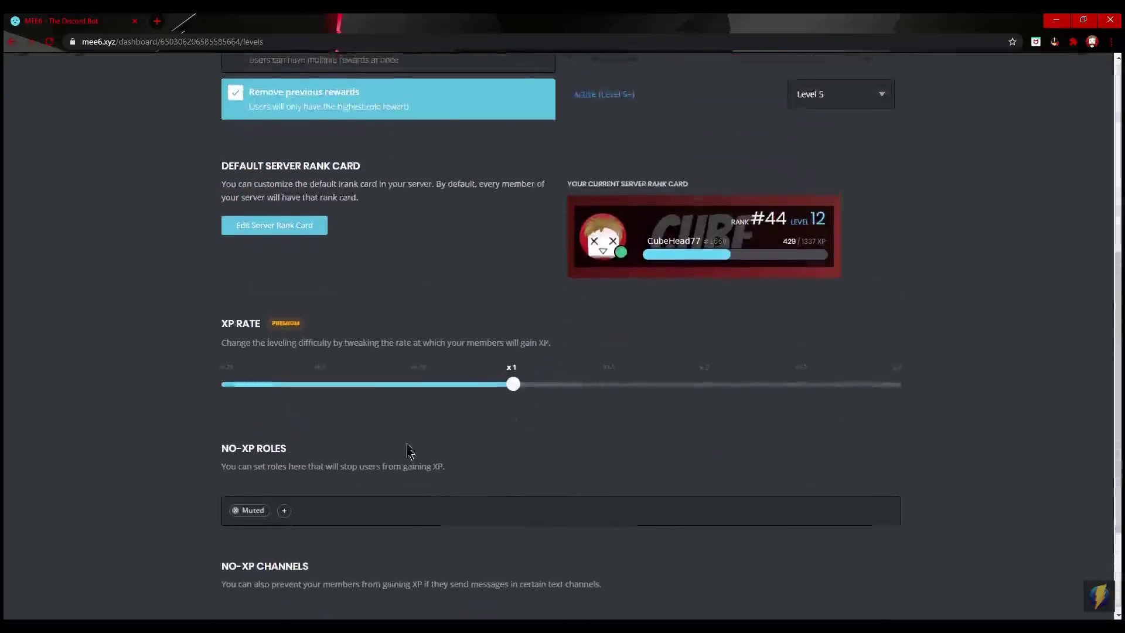
left_click(296, 72)
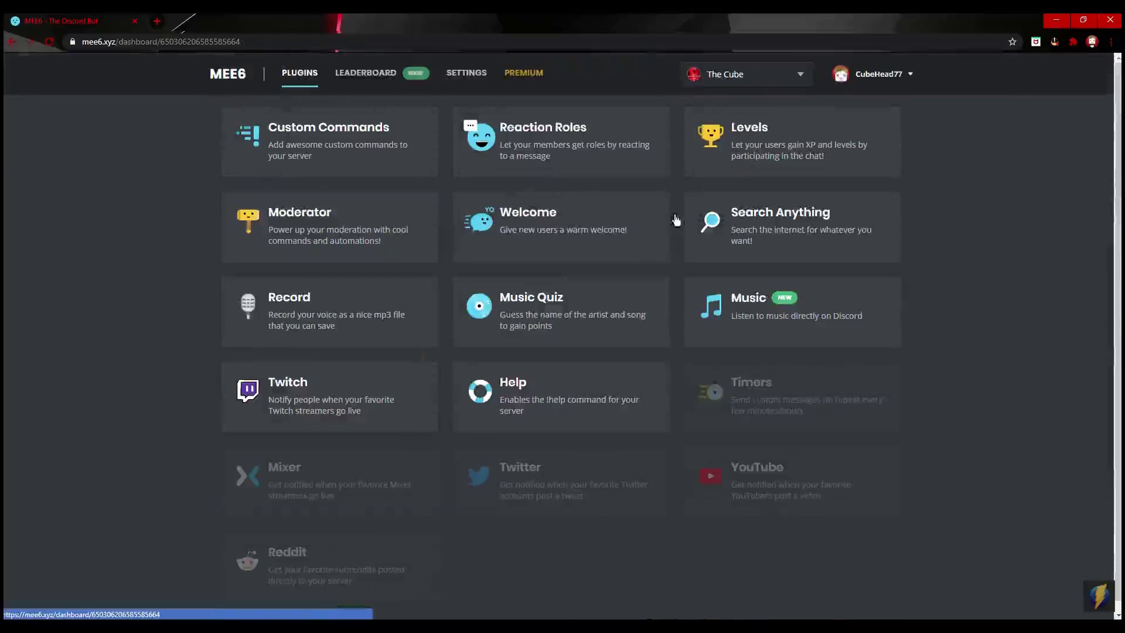
left_click(510, 157)
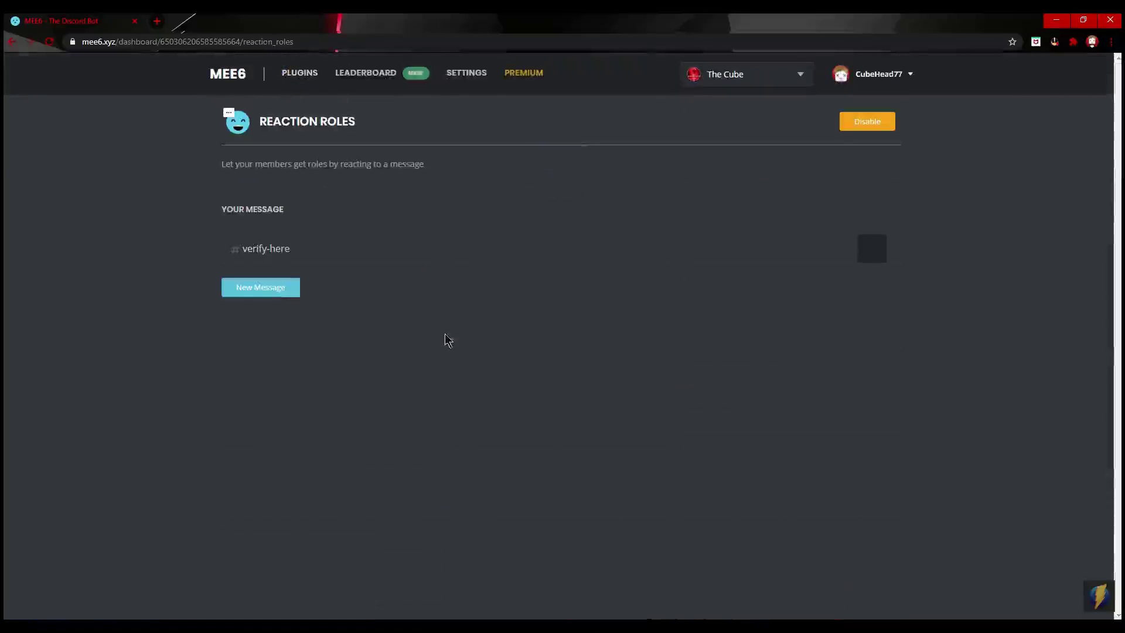
left_click(12, 41)
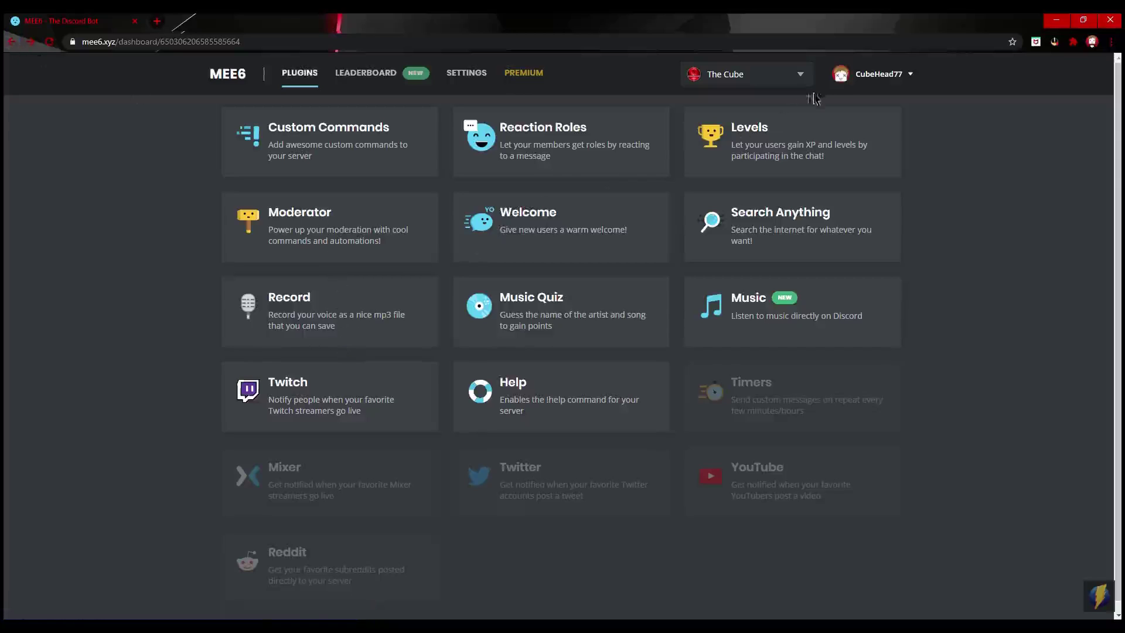
left_click(538, 83)
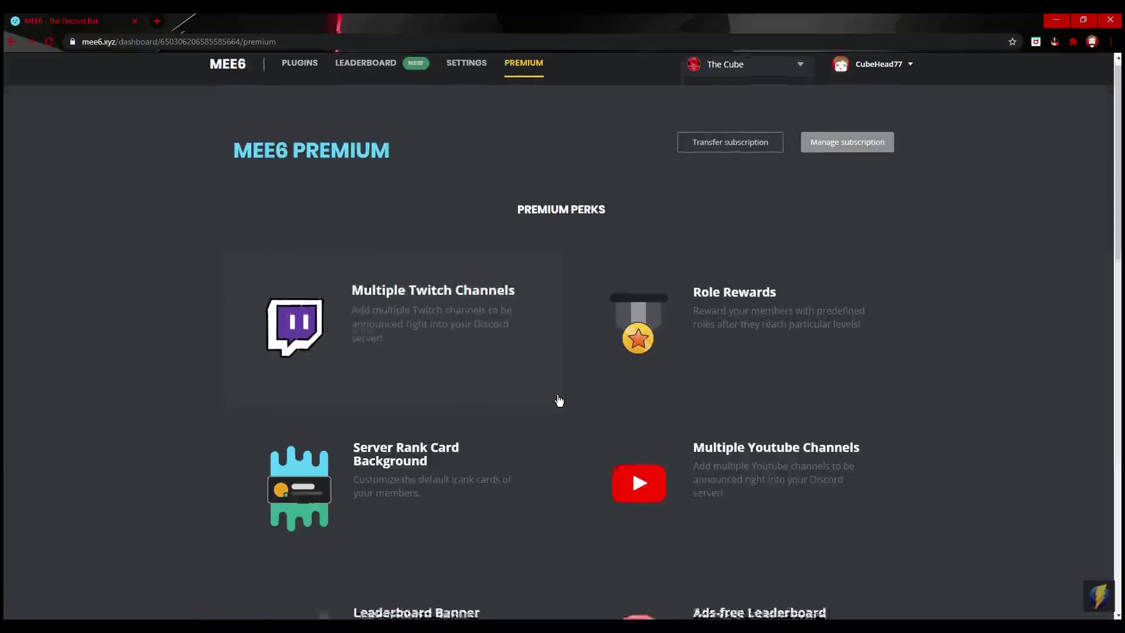
scroll(557, 402, "down", 3)
scroll(798, 538, "down", 3)
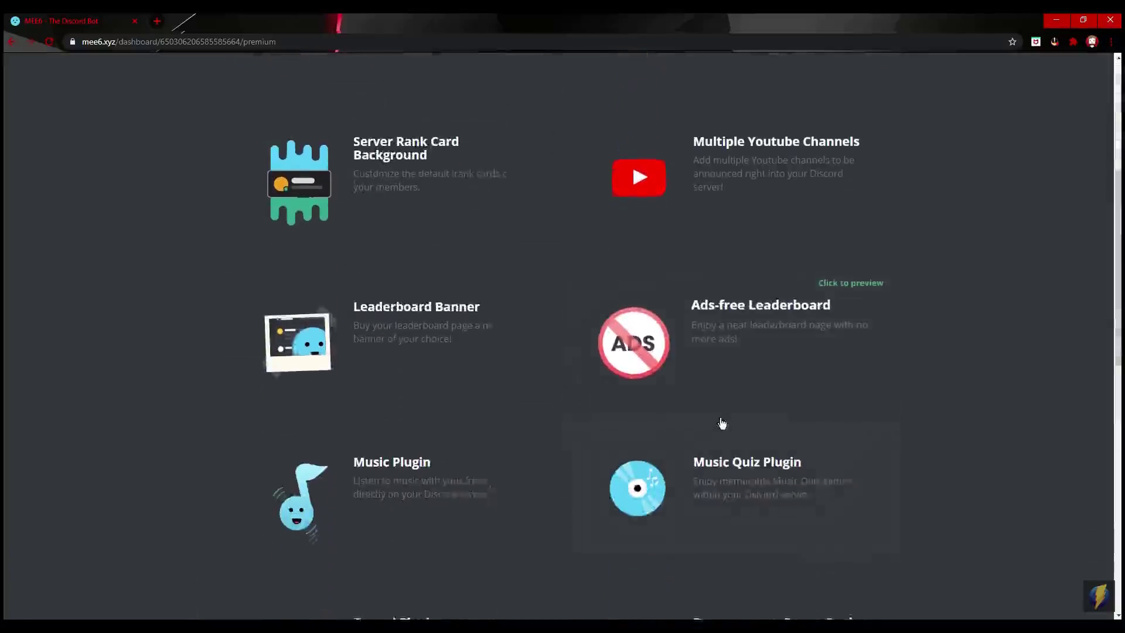
left_click(427, 351)
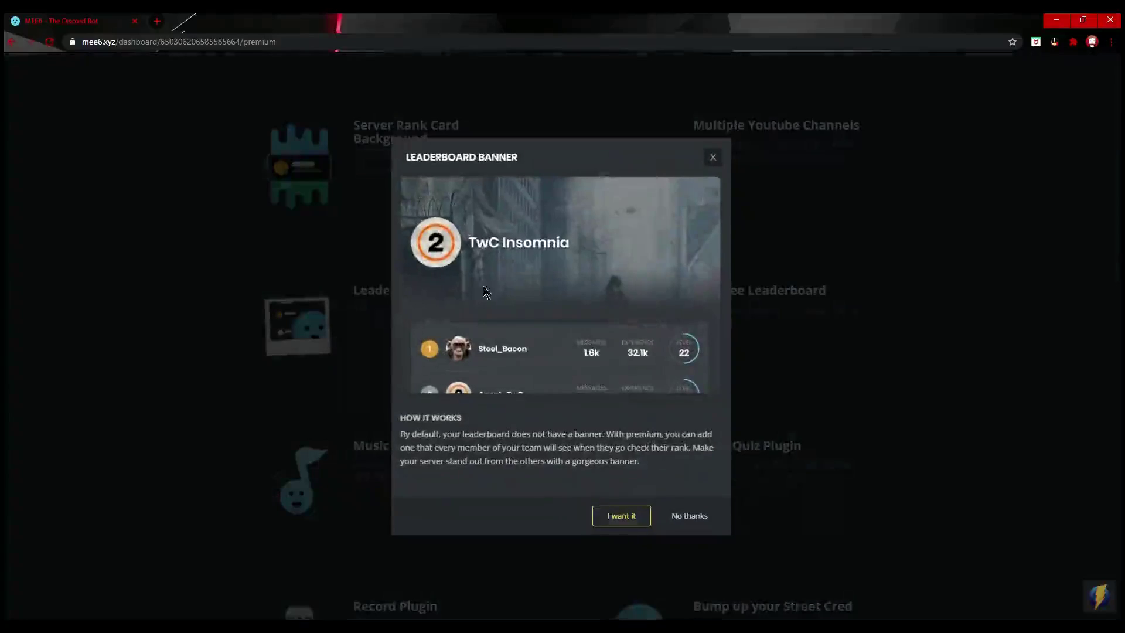
left_click(620, 518)
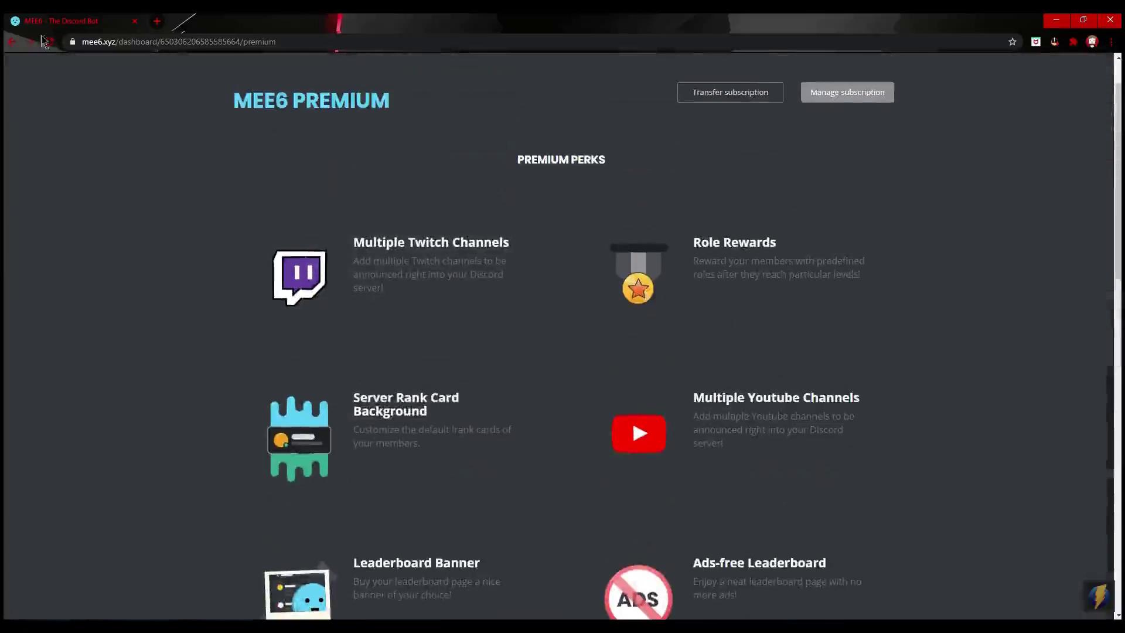
left_click(12, 41)
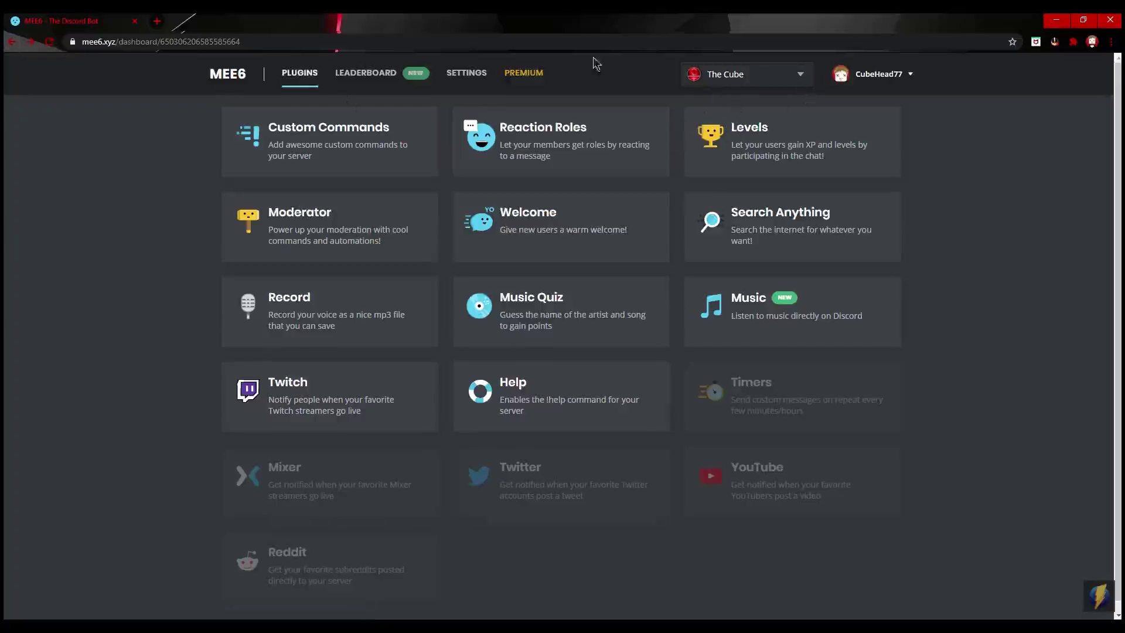
- View The Cube's public leaderboard rankings beneath a newly uploaded reddish header banner
left_click(384, 76)
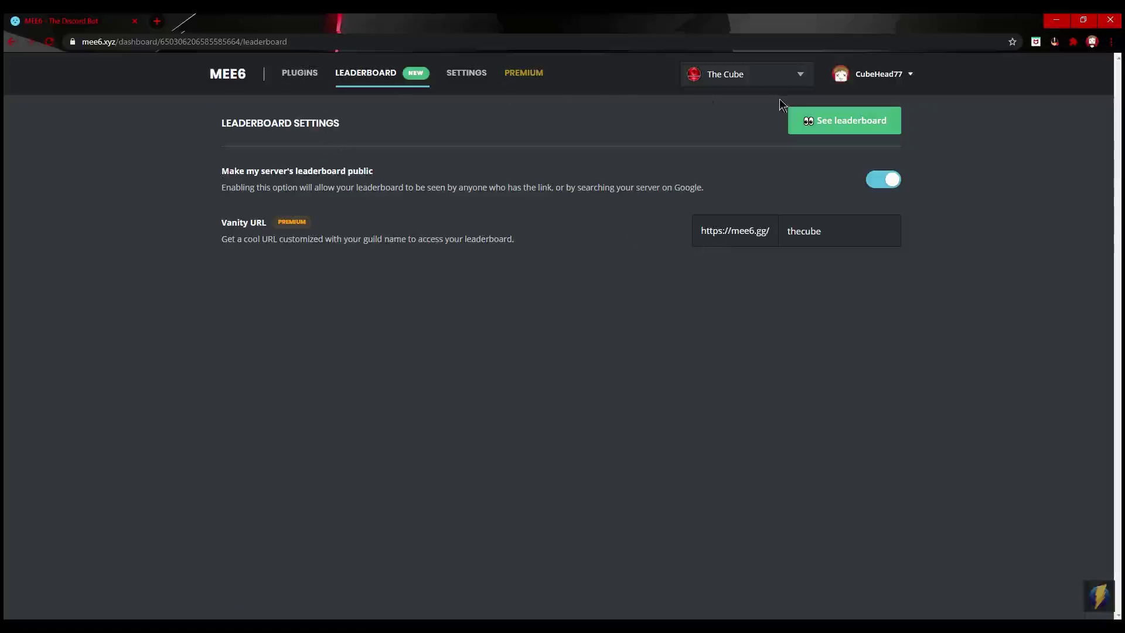
left_click(815, 120)
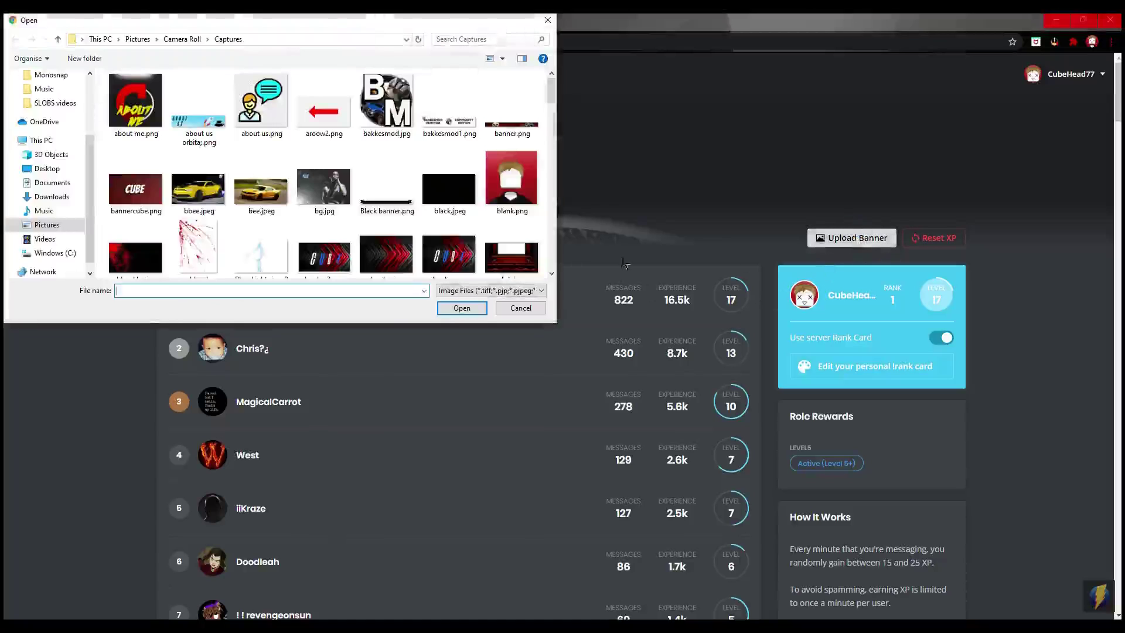
double_click(151, 194)
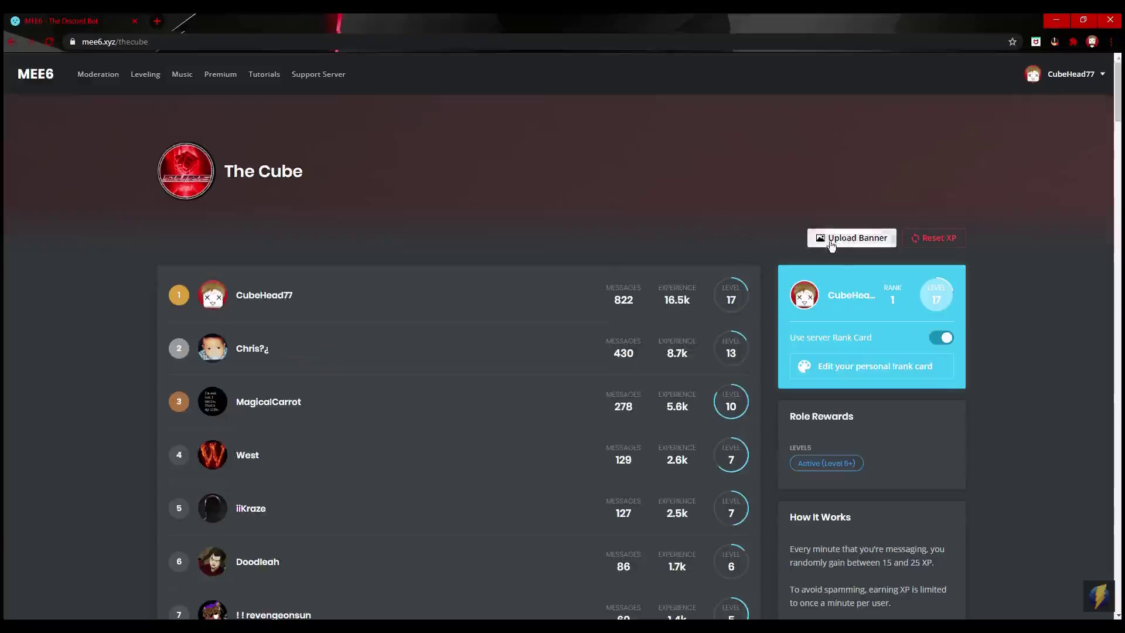
scroll(757, 431, "down", 5)
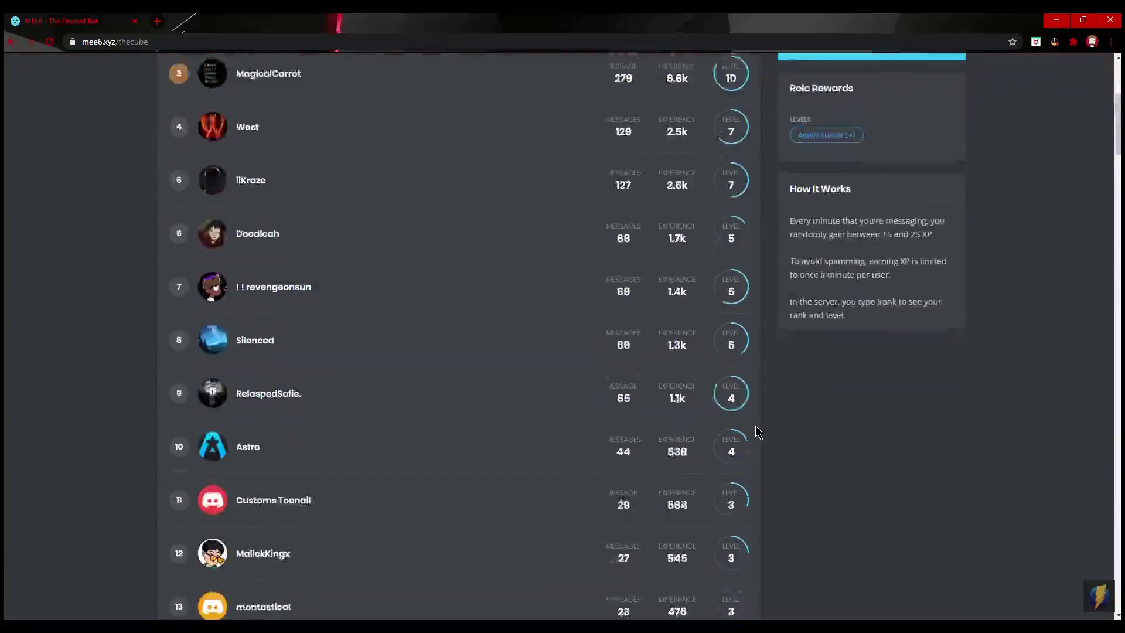
scroll(758, 432, "up", 4)
scroll(757, 432, "up", 2)
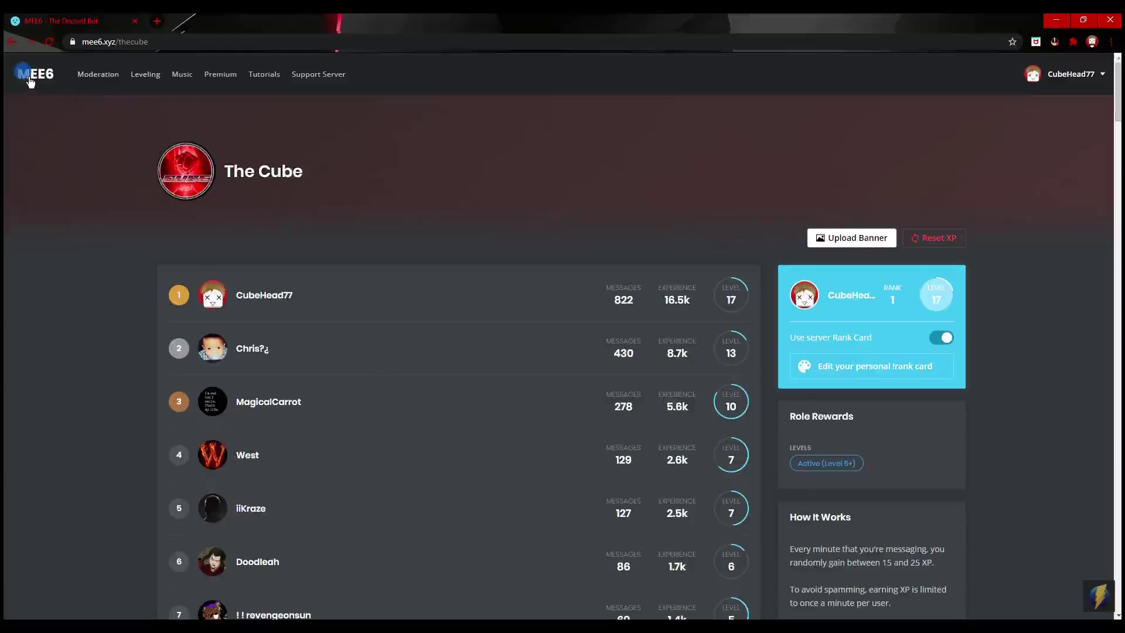
- Go from the MEE6 home page to The Cube's dashboard via the server list
left_click(35, 74)
left_click(454, 382)
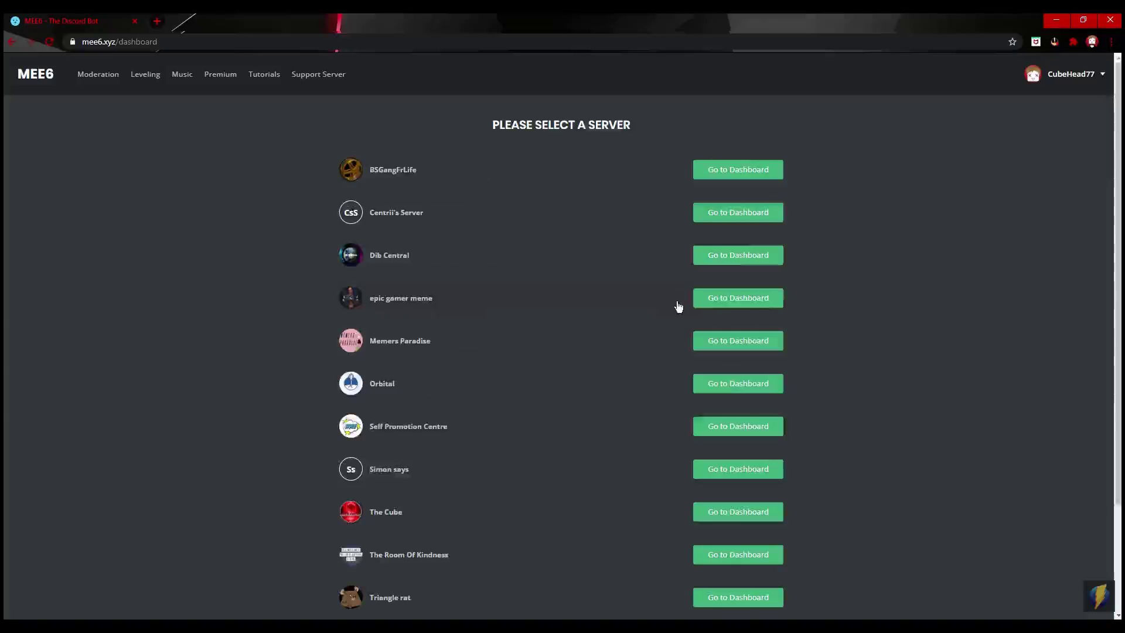
scroll(663, 467, "down", 1)
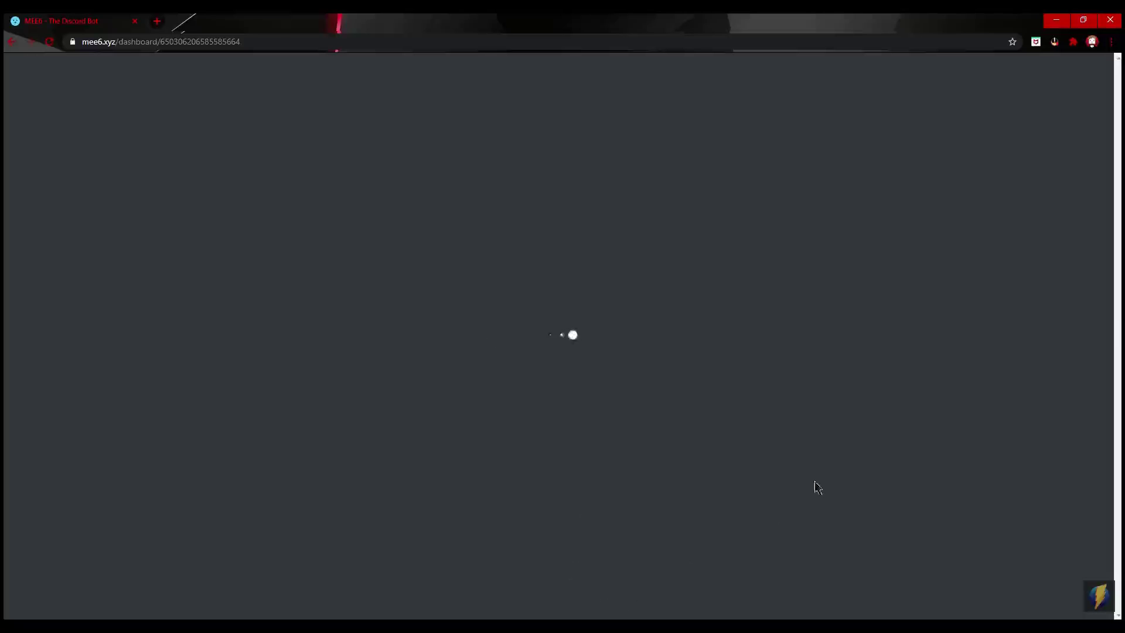
key("alt+Tab")
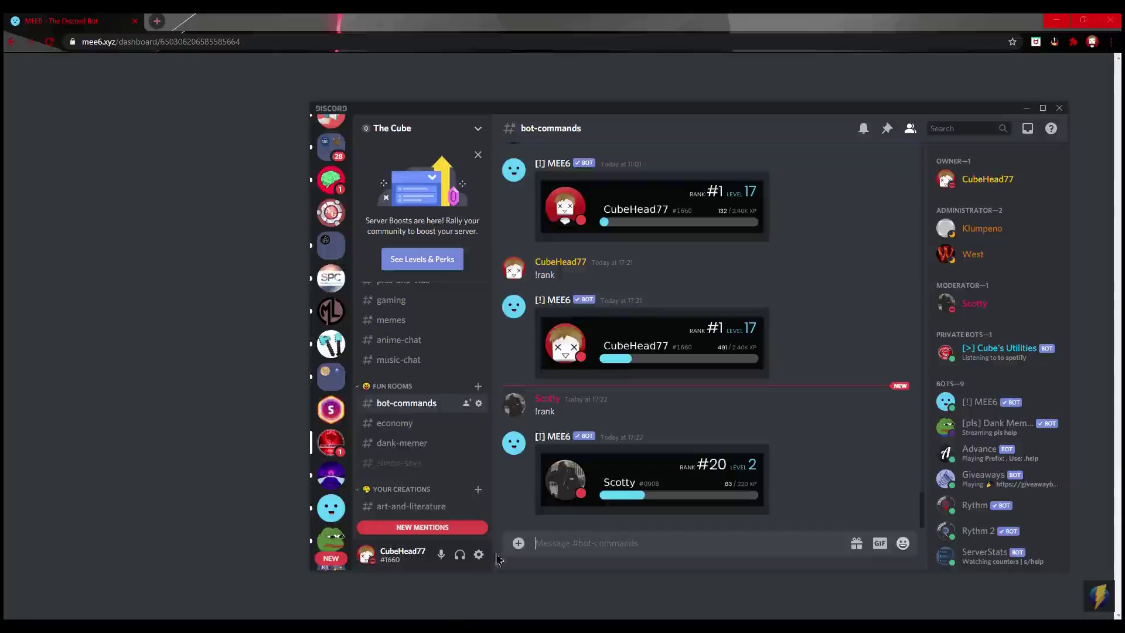
scroll(426, 451, "down", 1)
scroll(426, 448, "down", 3)
scroll(419, 431, "down", 3)
scroll(413, 404, "down", 1)
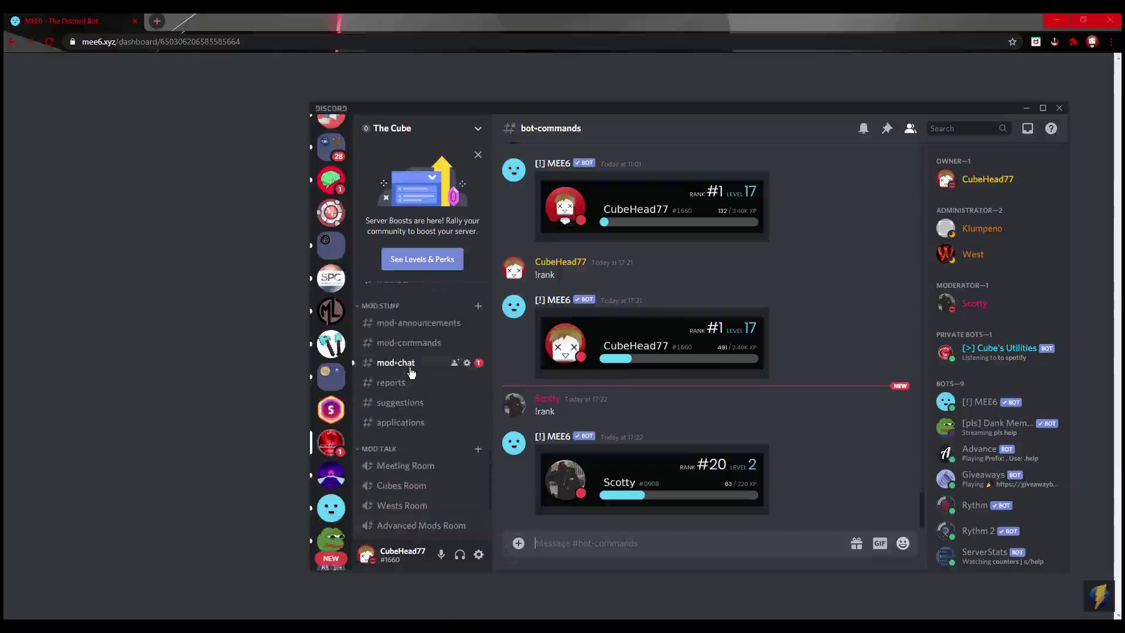
left_click(404, 363)
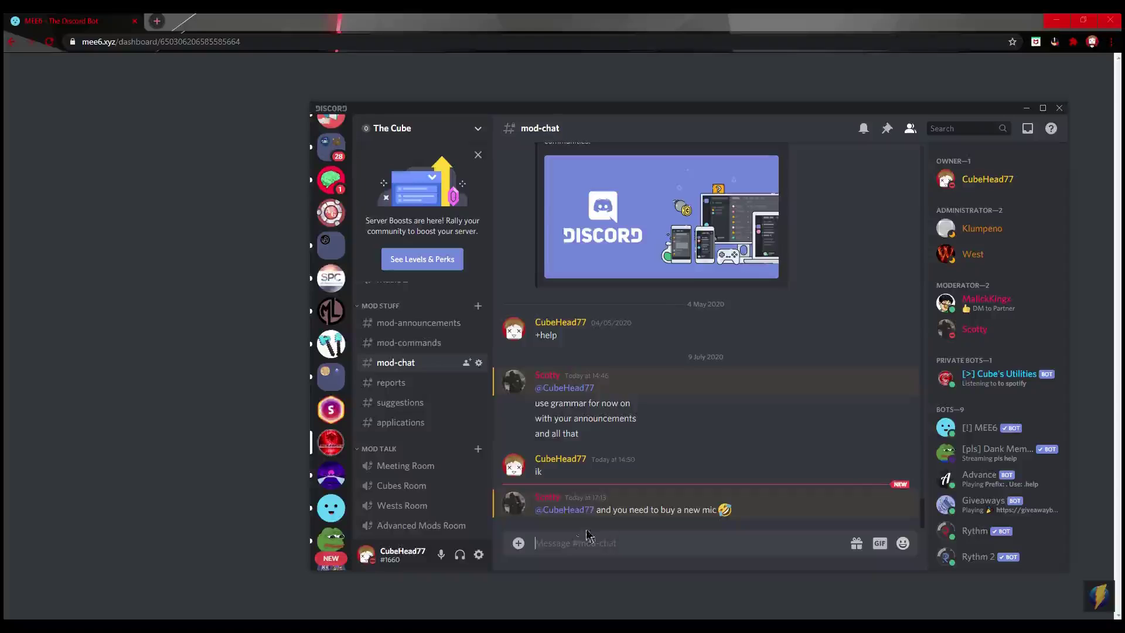
scroll(465, 467, "up", 3)
scroll(434, 445, "up", 3)
scroll(405, 392, "up", 2)
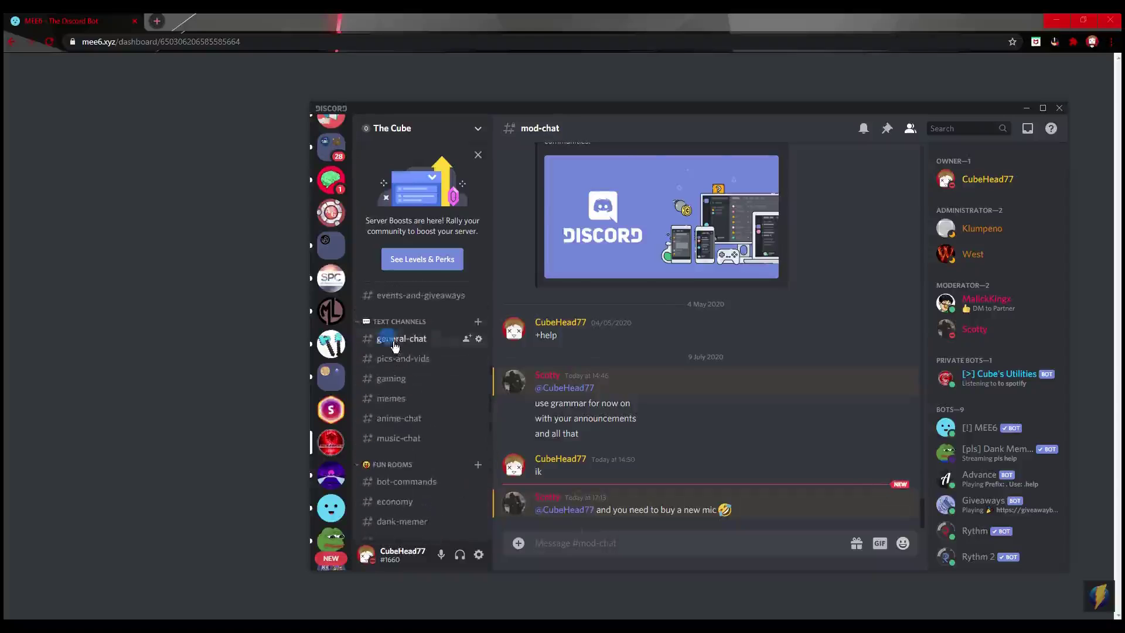